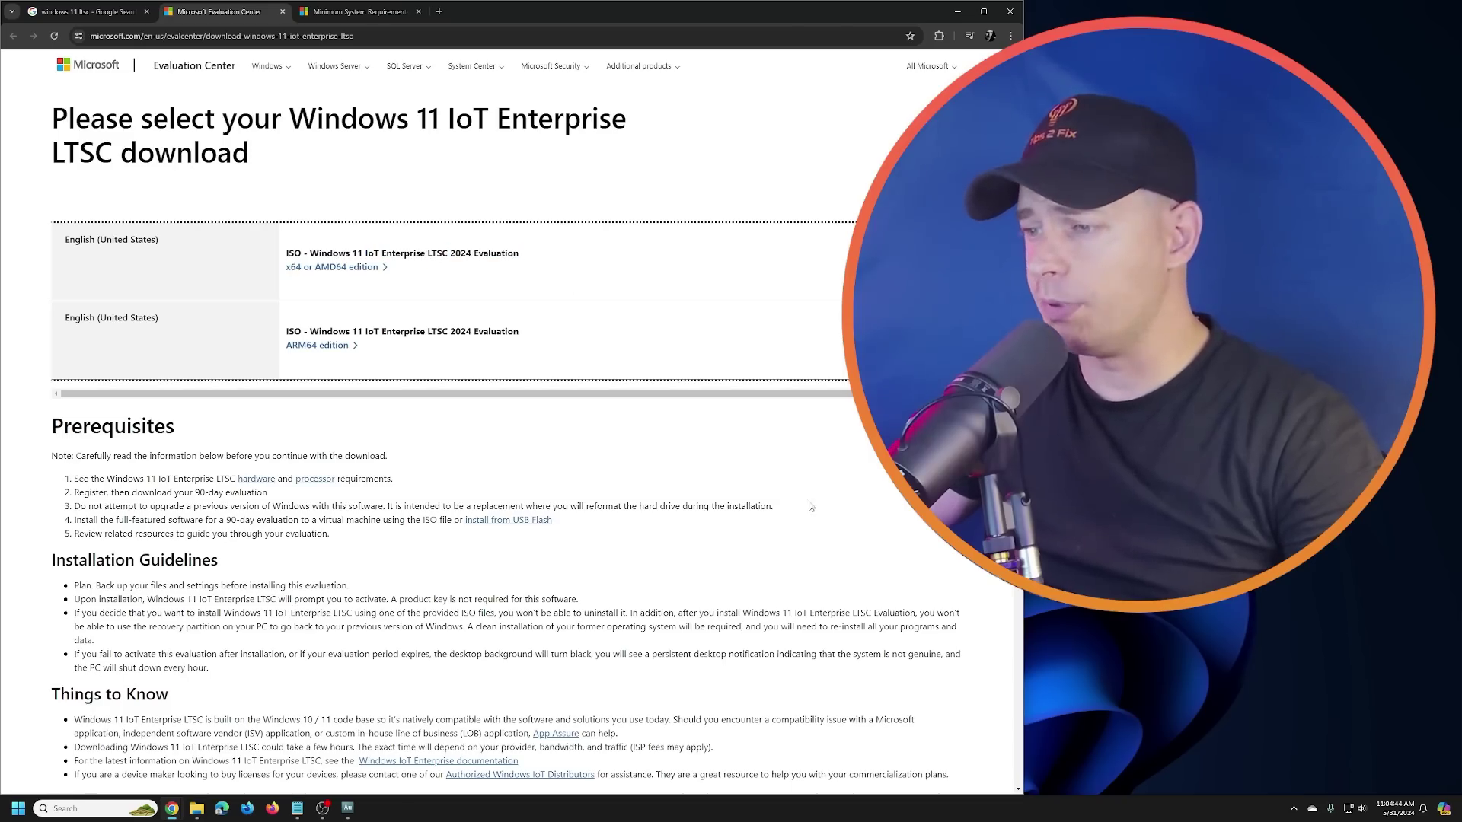
pyautogui.click(984, 10)
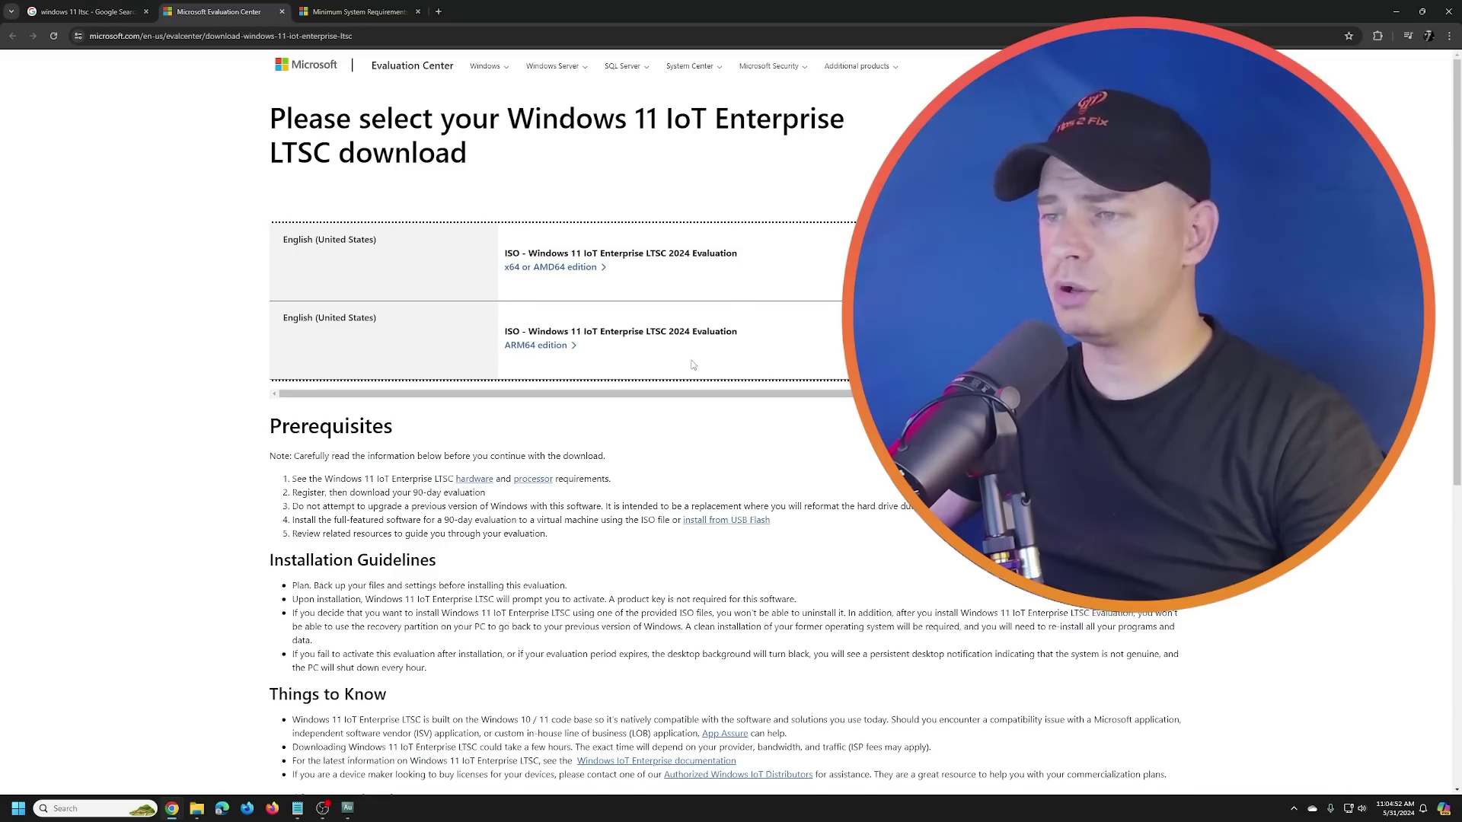
pyautogui.click(1424, 11)
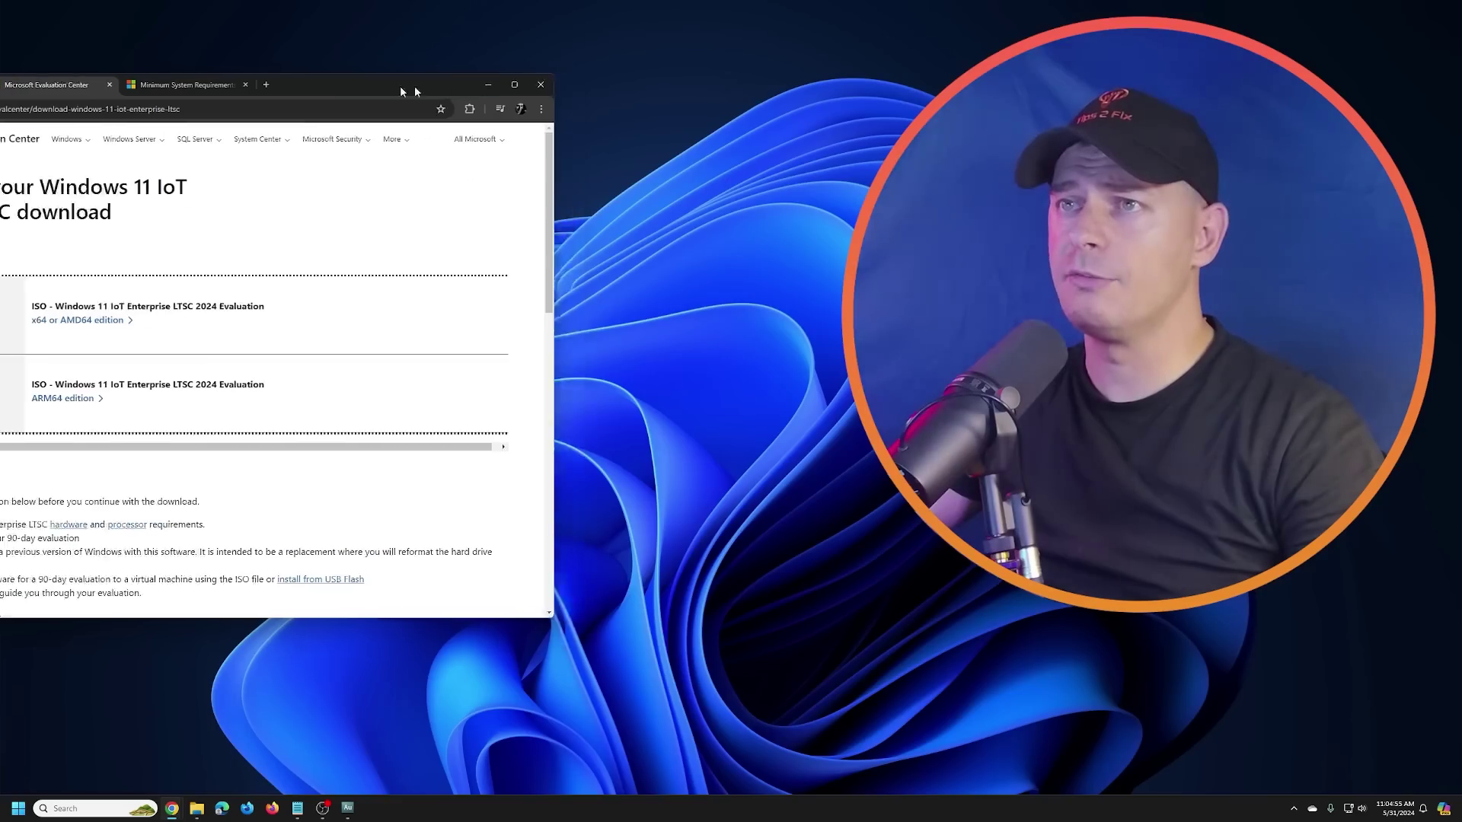
pyautogui.press('super+Left')
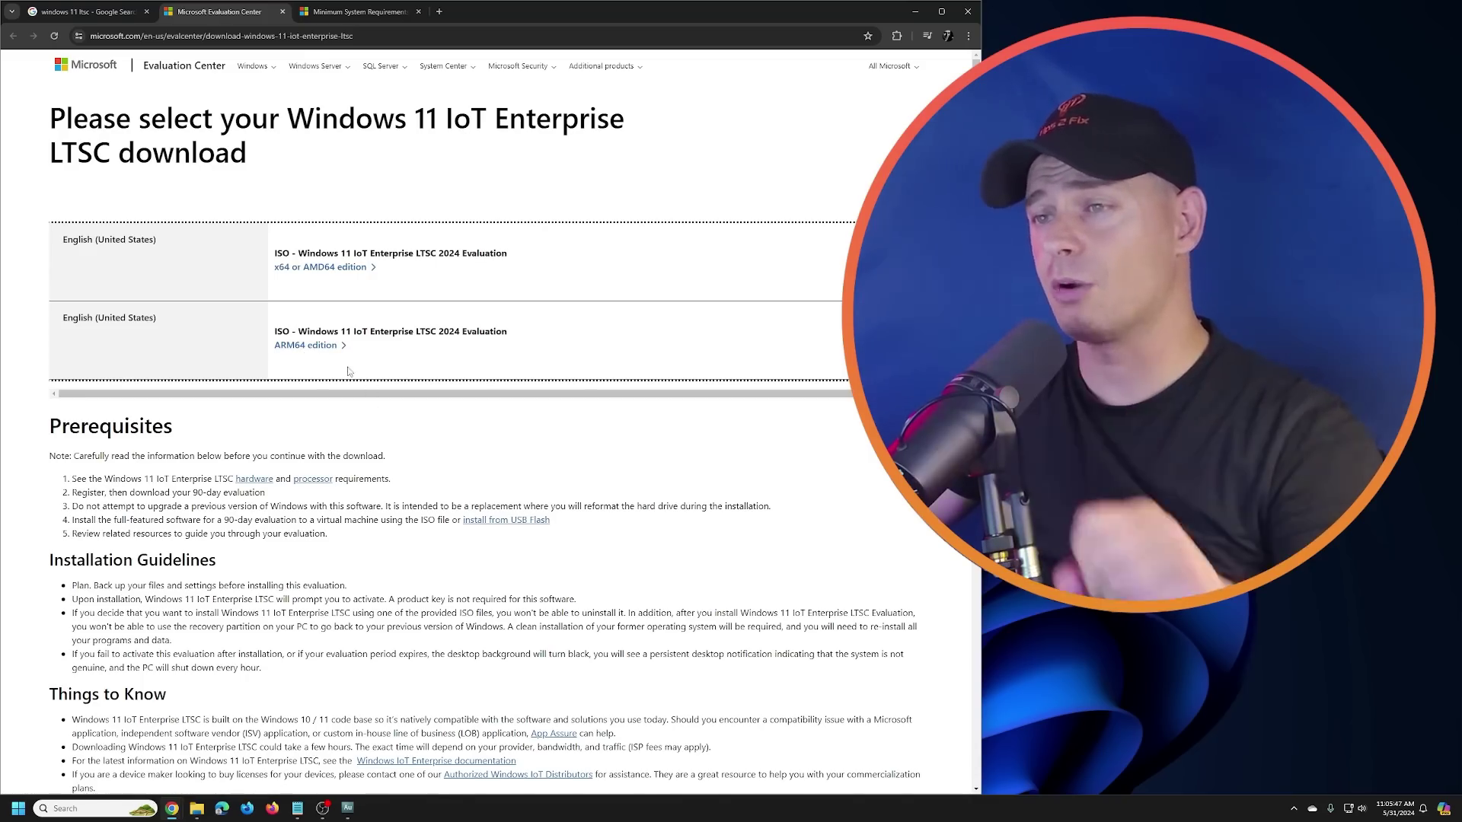
pyautogui.scroll(-2, 336, 376)
pyautogui.scroll(-1, 355, 455)
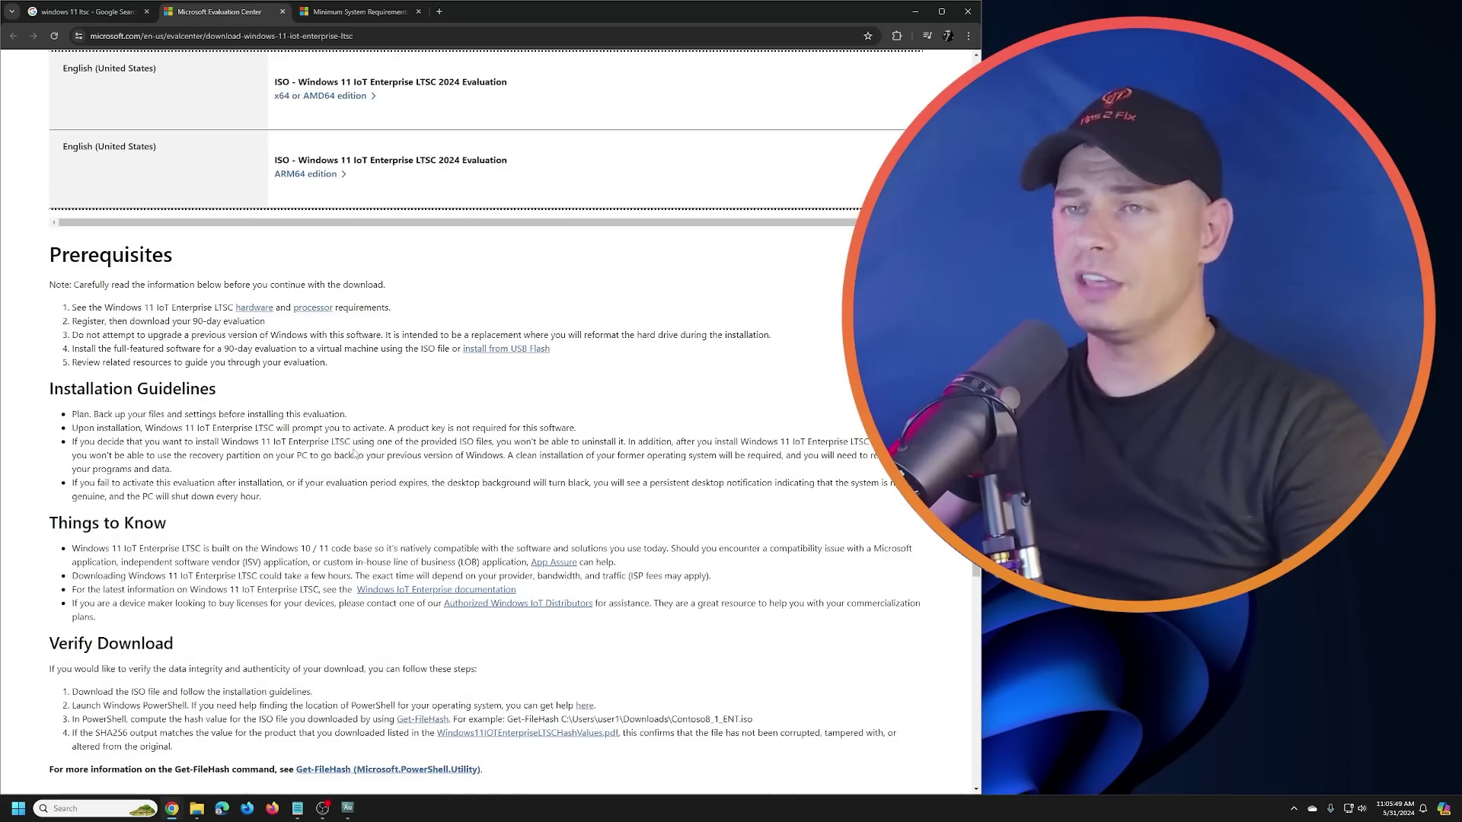
pyautogui.moveTo(4, 244); pyautogui.dragTo(262, 259)
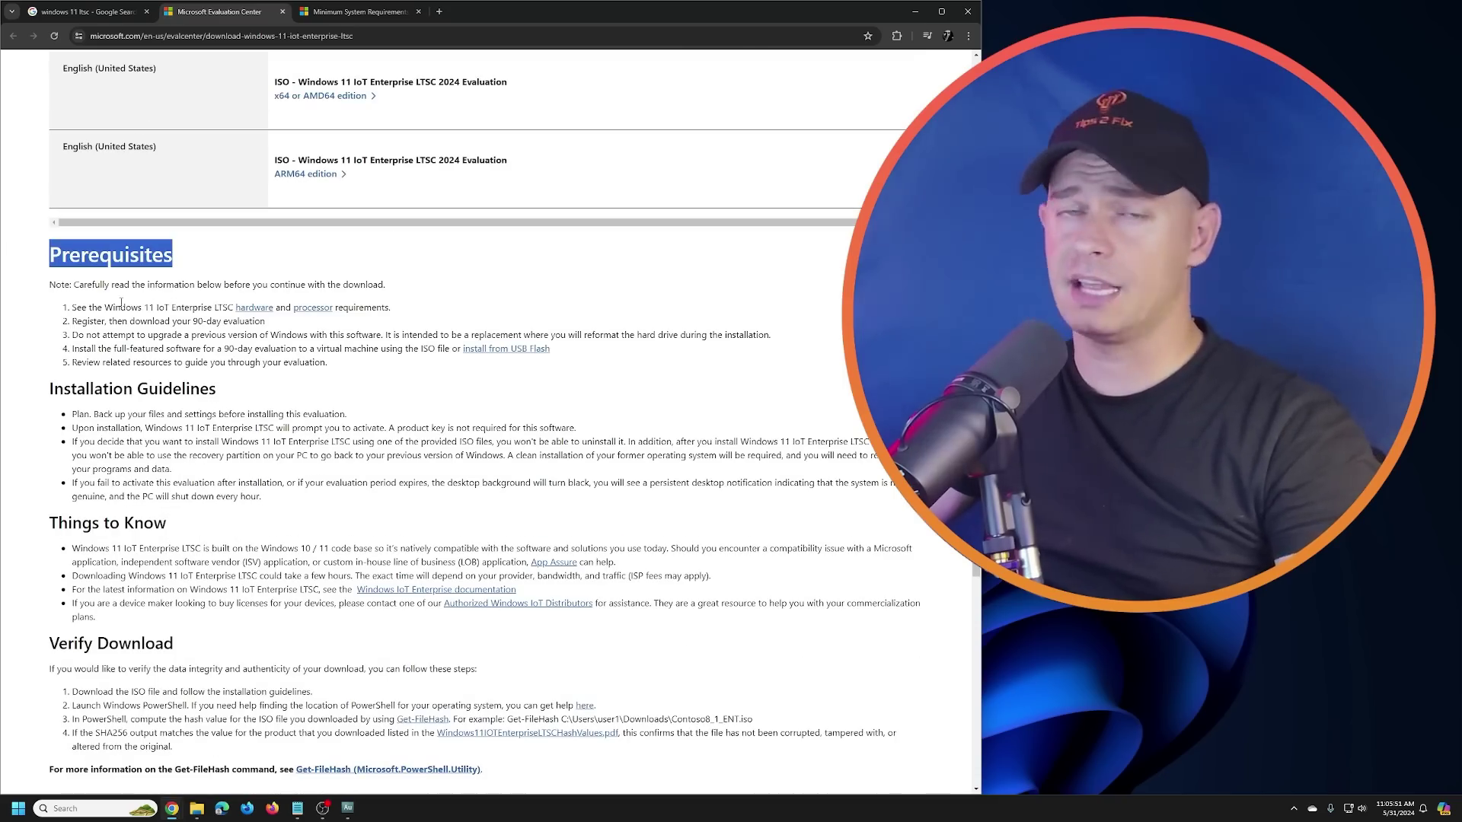
pyautogui.click(74, 307)
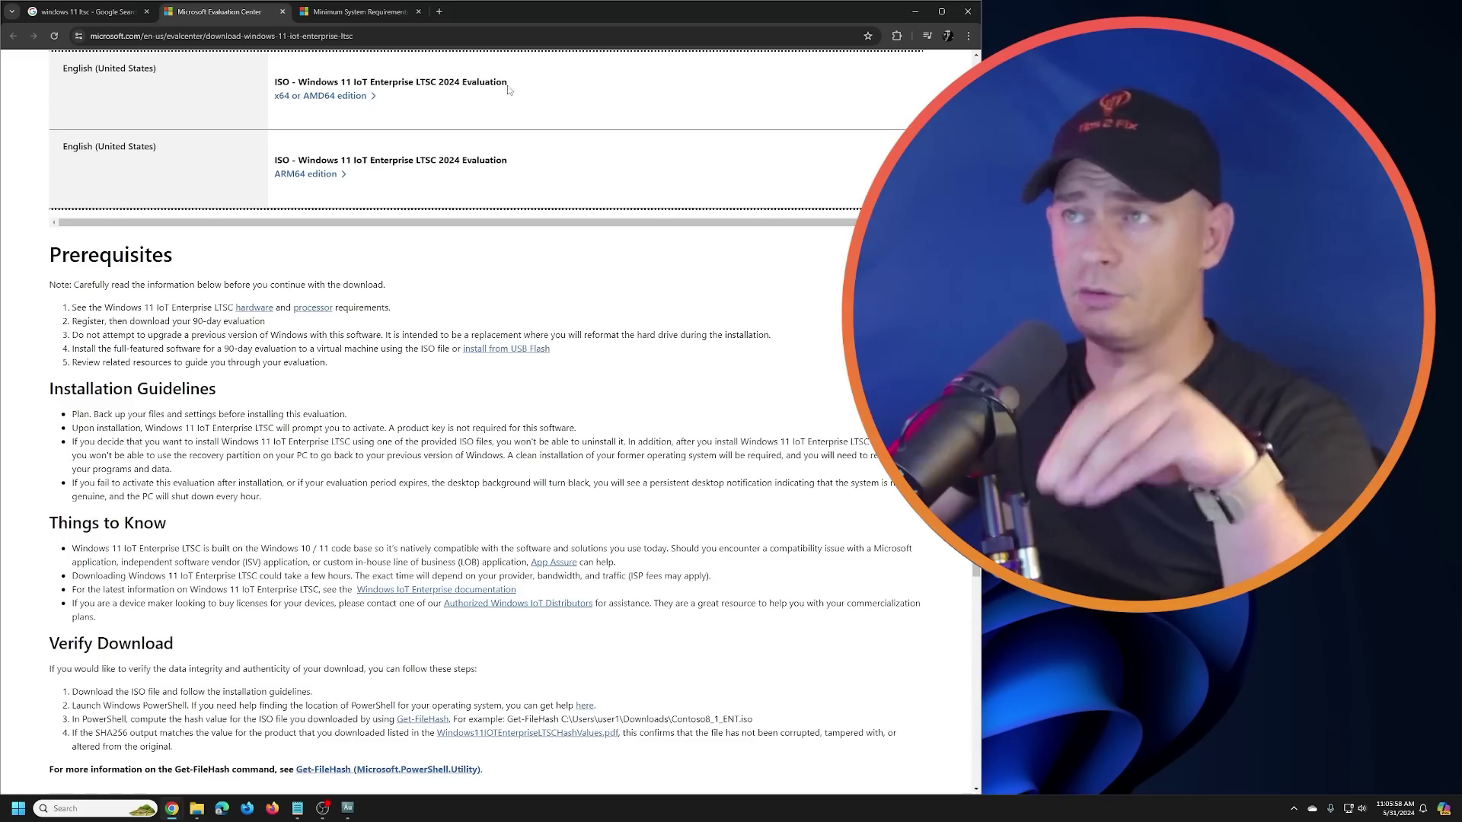
pyautogui.moveTo(508, 82); pyautogui.dragTo(367, 95)
pyautogui.click(484, 296)
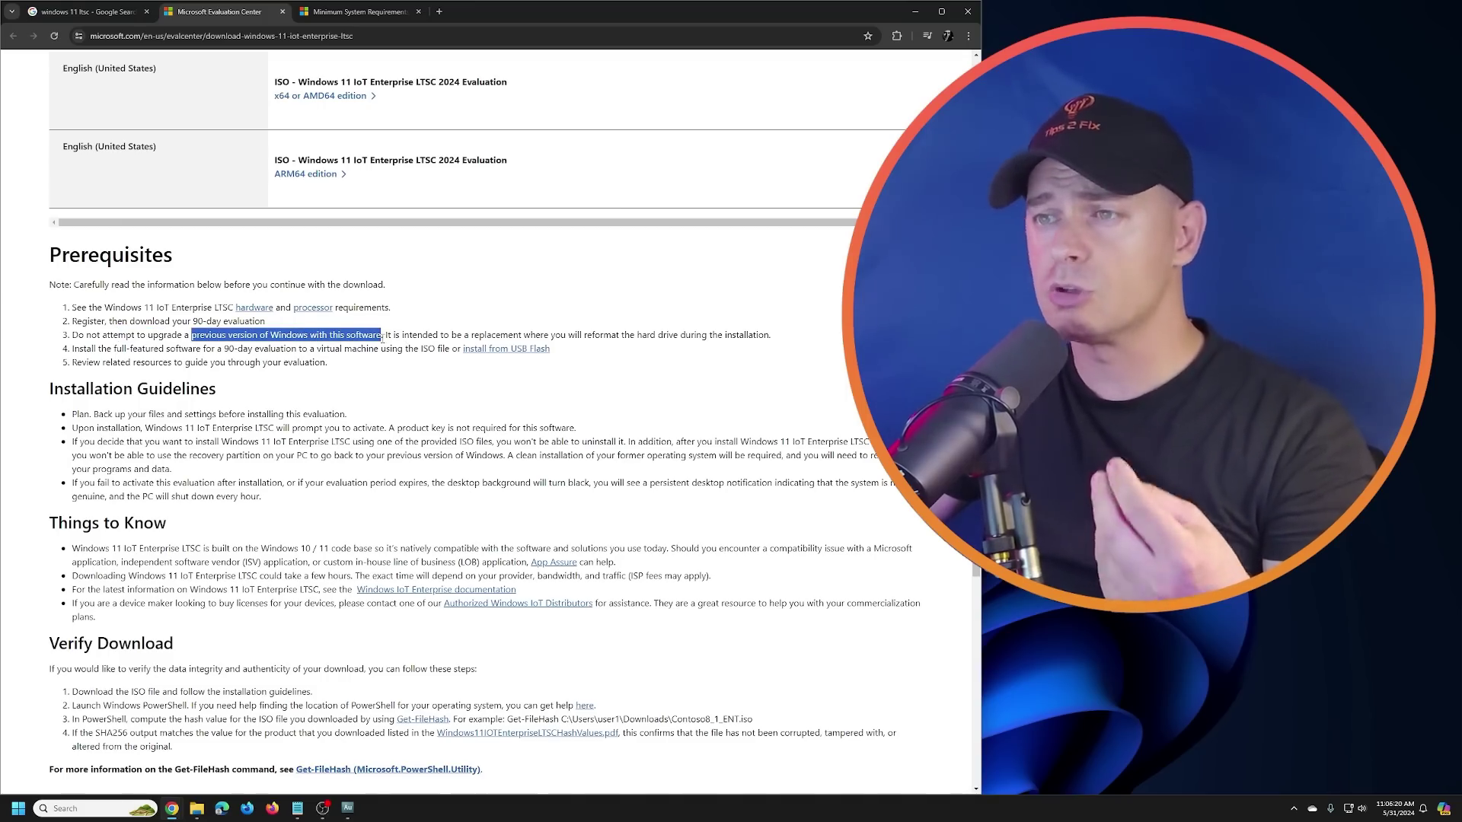
pyautogui.click(71, 394)
pyautogui.scroll(-1, 71, 394)
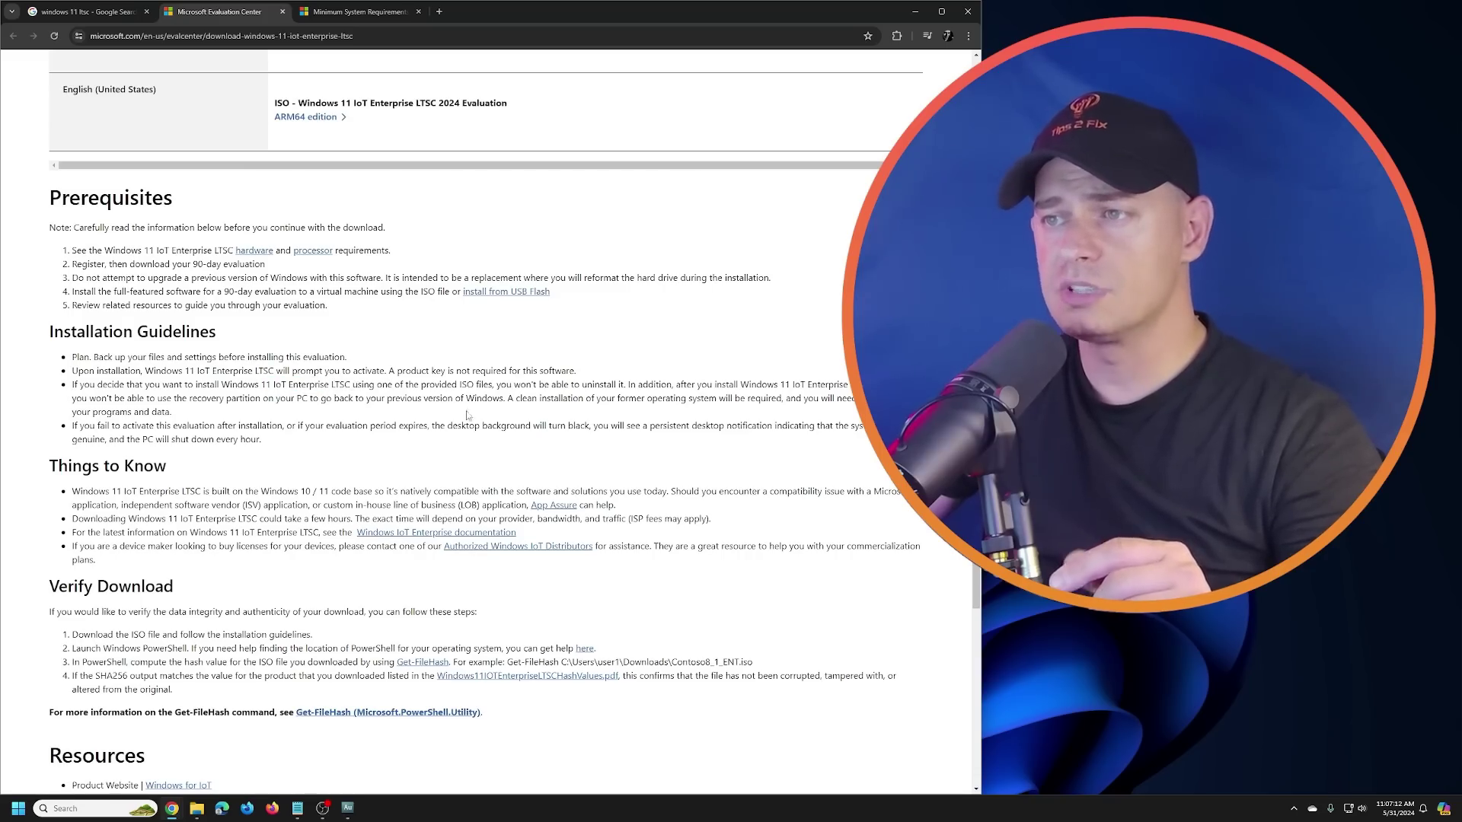
pyautogui.doubleClick(562, 384)
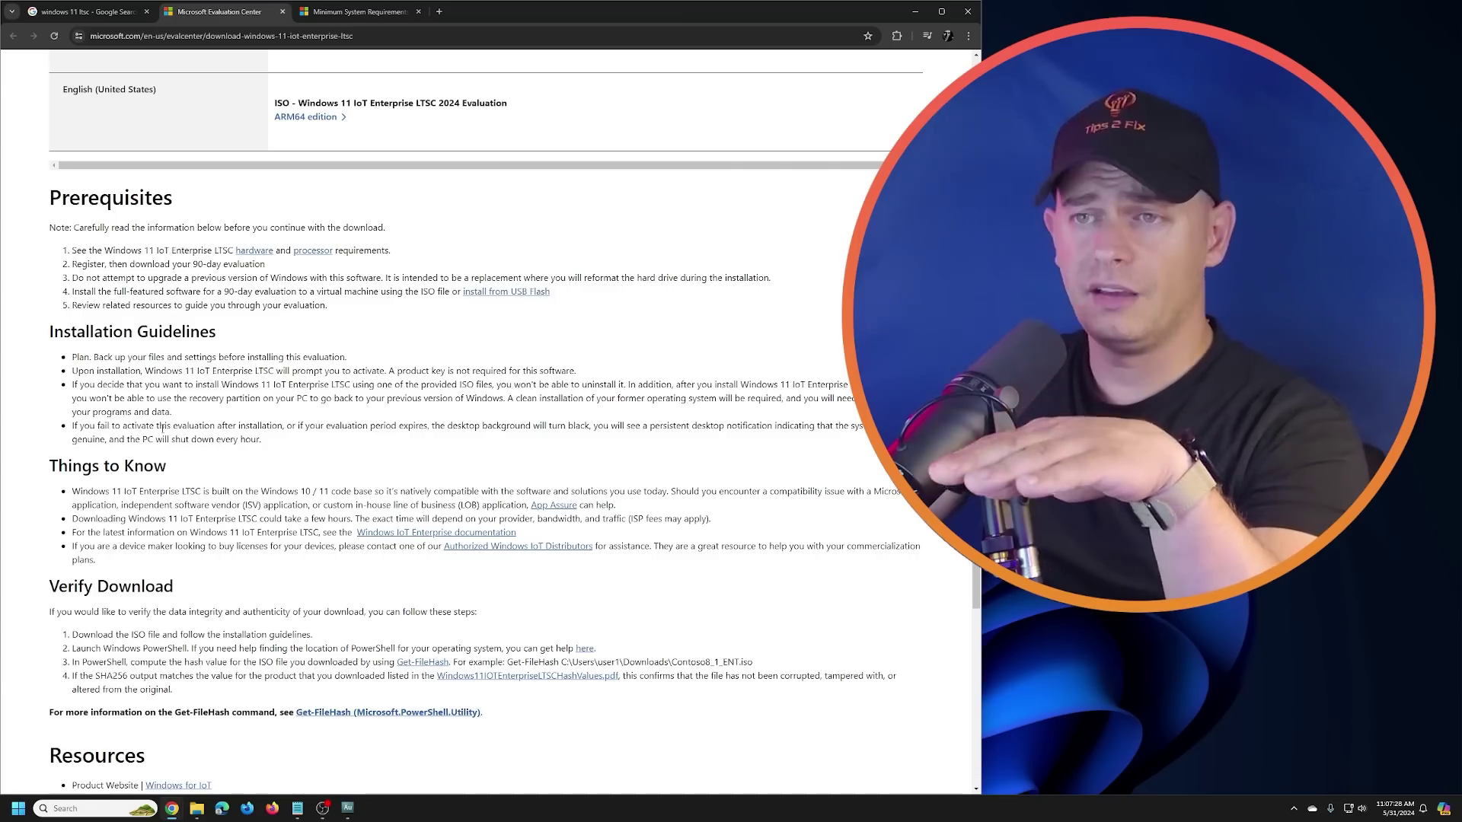
pyautogui.moveTo(197, 405); pyautogui.dragTo(172, 414)
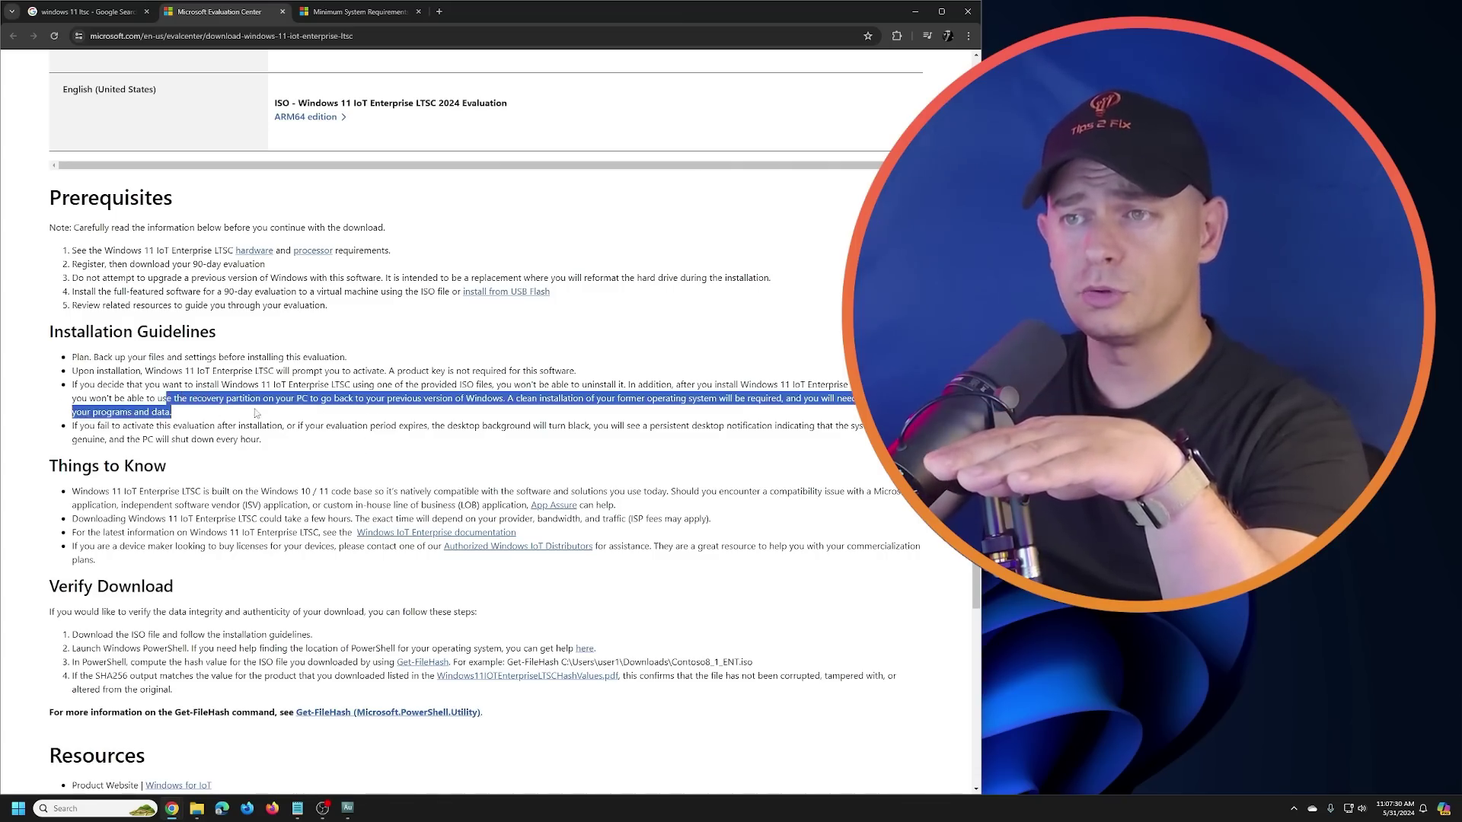
pyautogui.click(506, 400)
pyautogui.moveTo(507, 400); pyautogui.dragTo(692, 409)
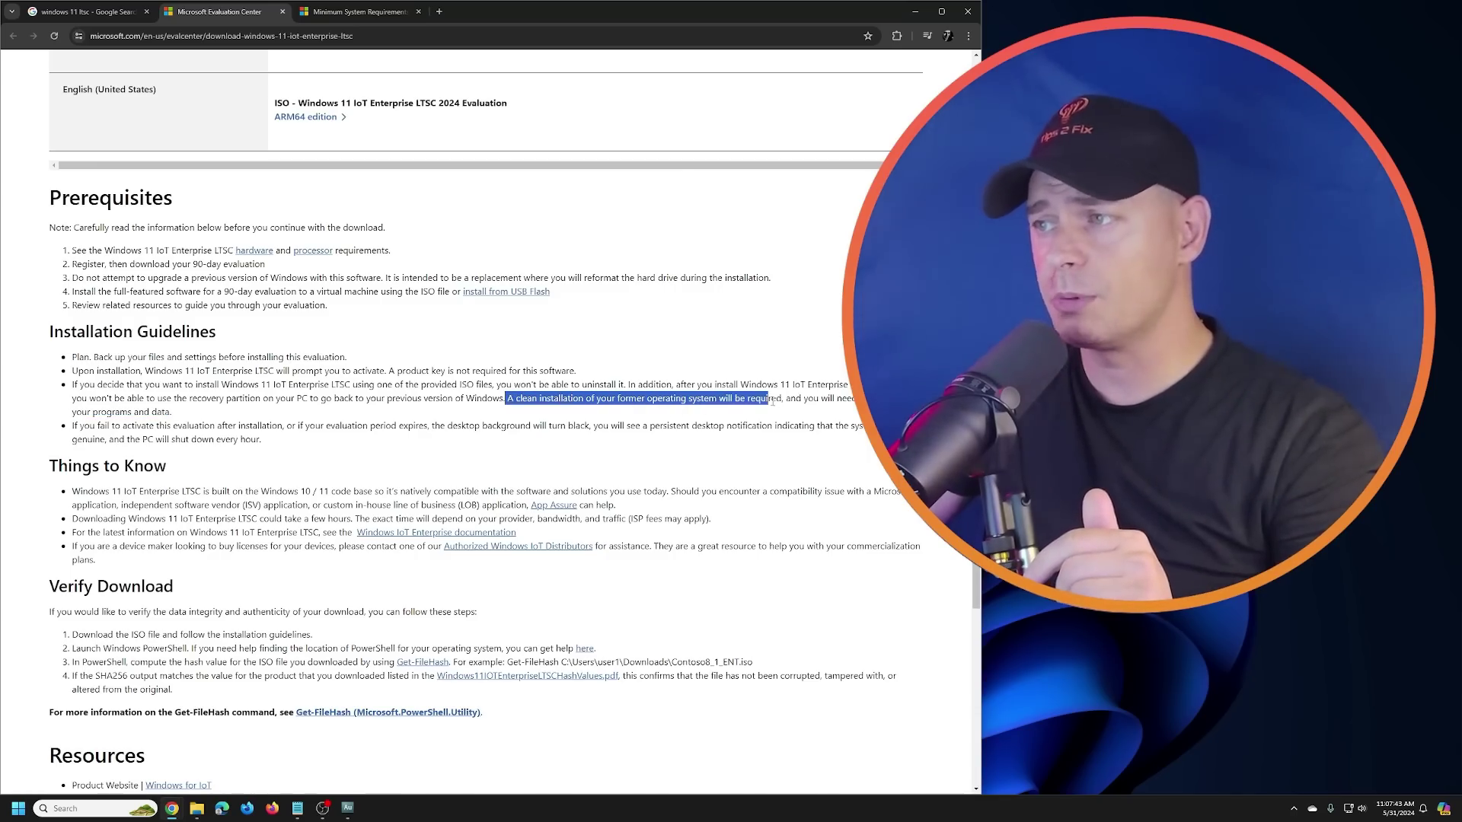
pyautogui.moveTo(783, 398); pyautogui.dragTo(781, 398)
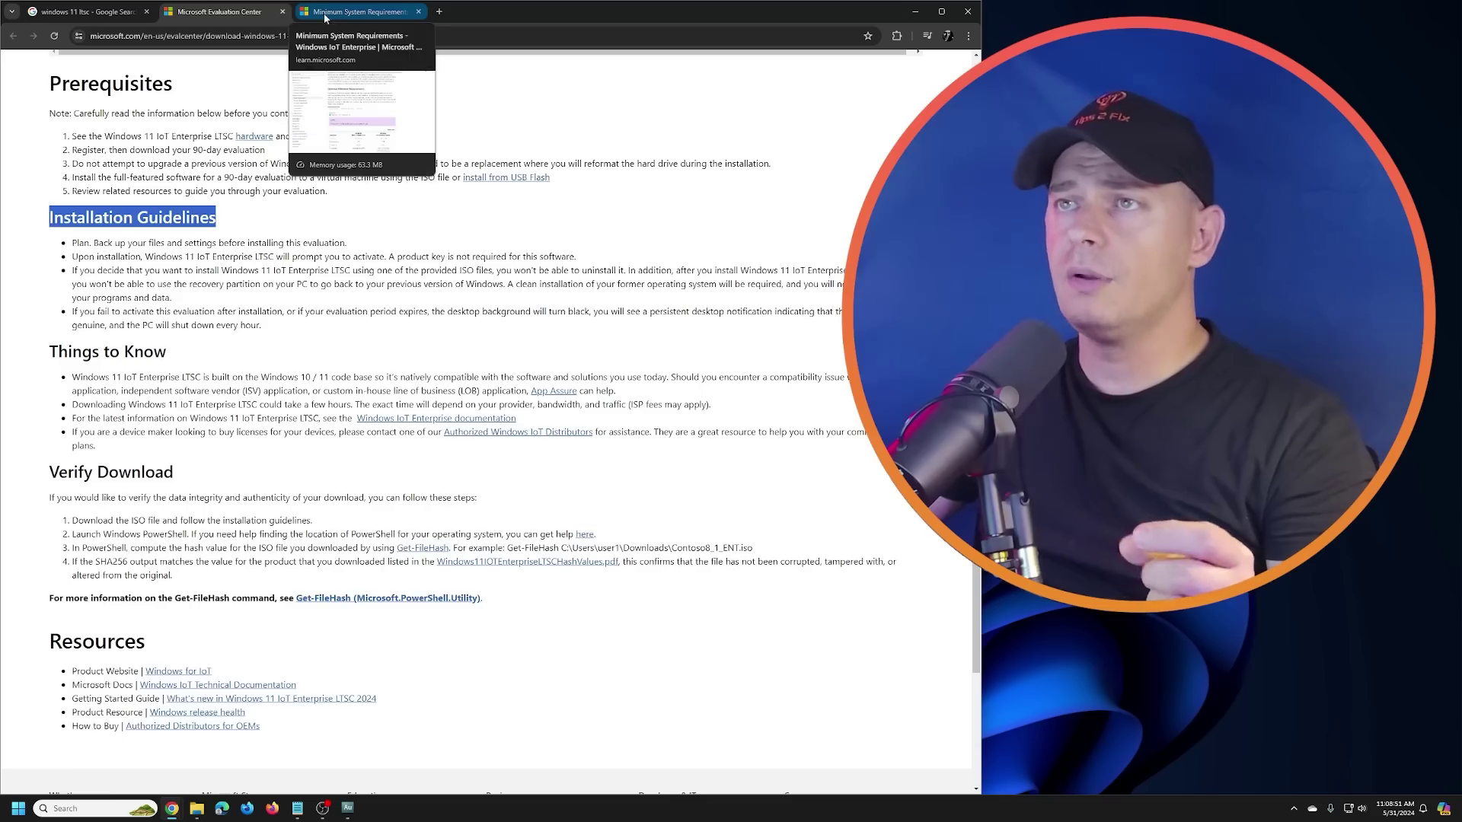
pyautogui.scroll(1, 464, 472)
pyautogui.scroll(2, 464, 472)
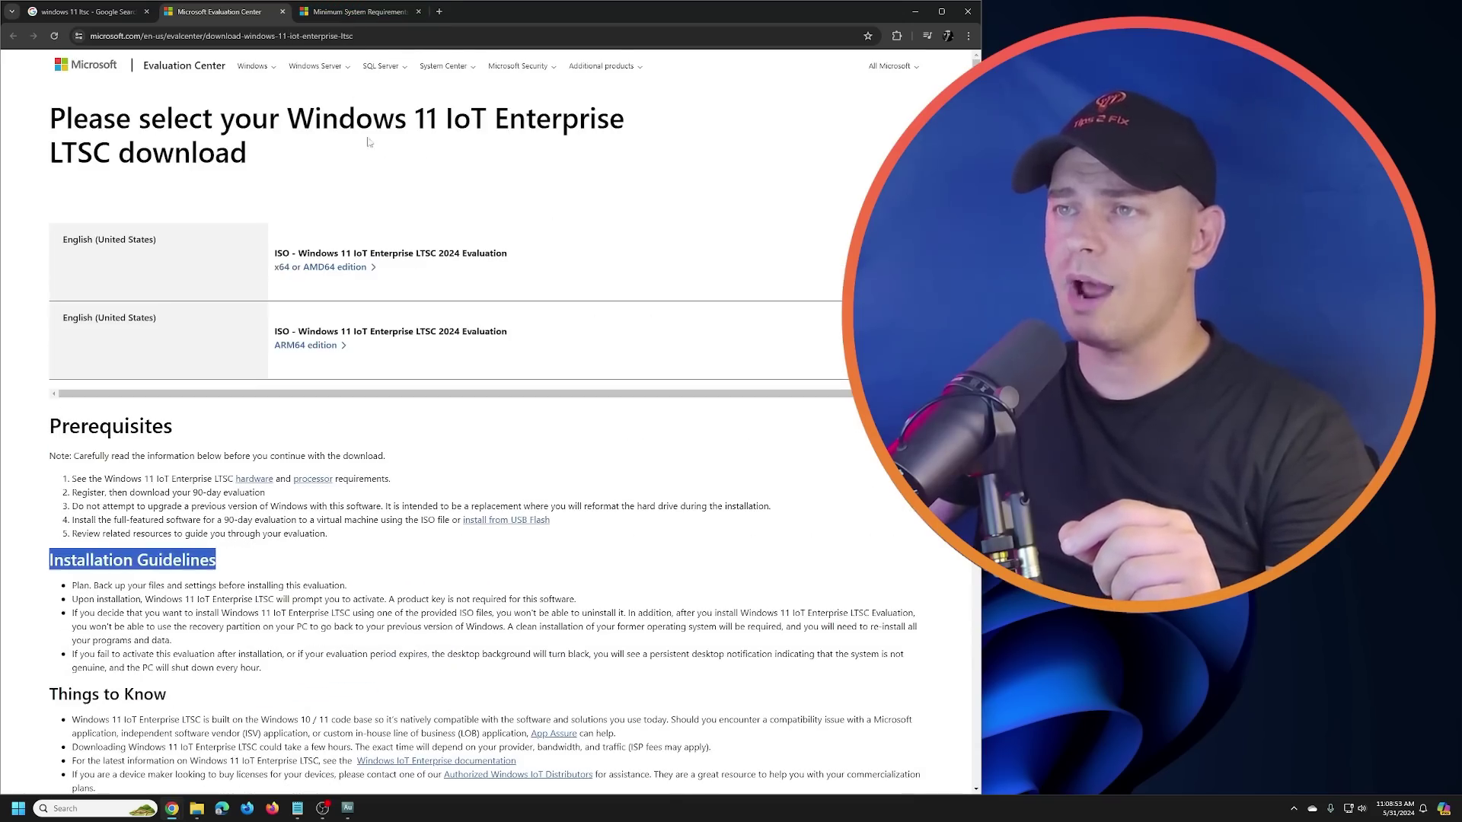
# Bring up the LTSC requirements page and highlight the LTSC 2024 note and optional TPM and display rows
pyautogui.click(332, 15)
pyautogui.scroll(1, 486, 424)
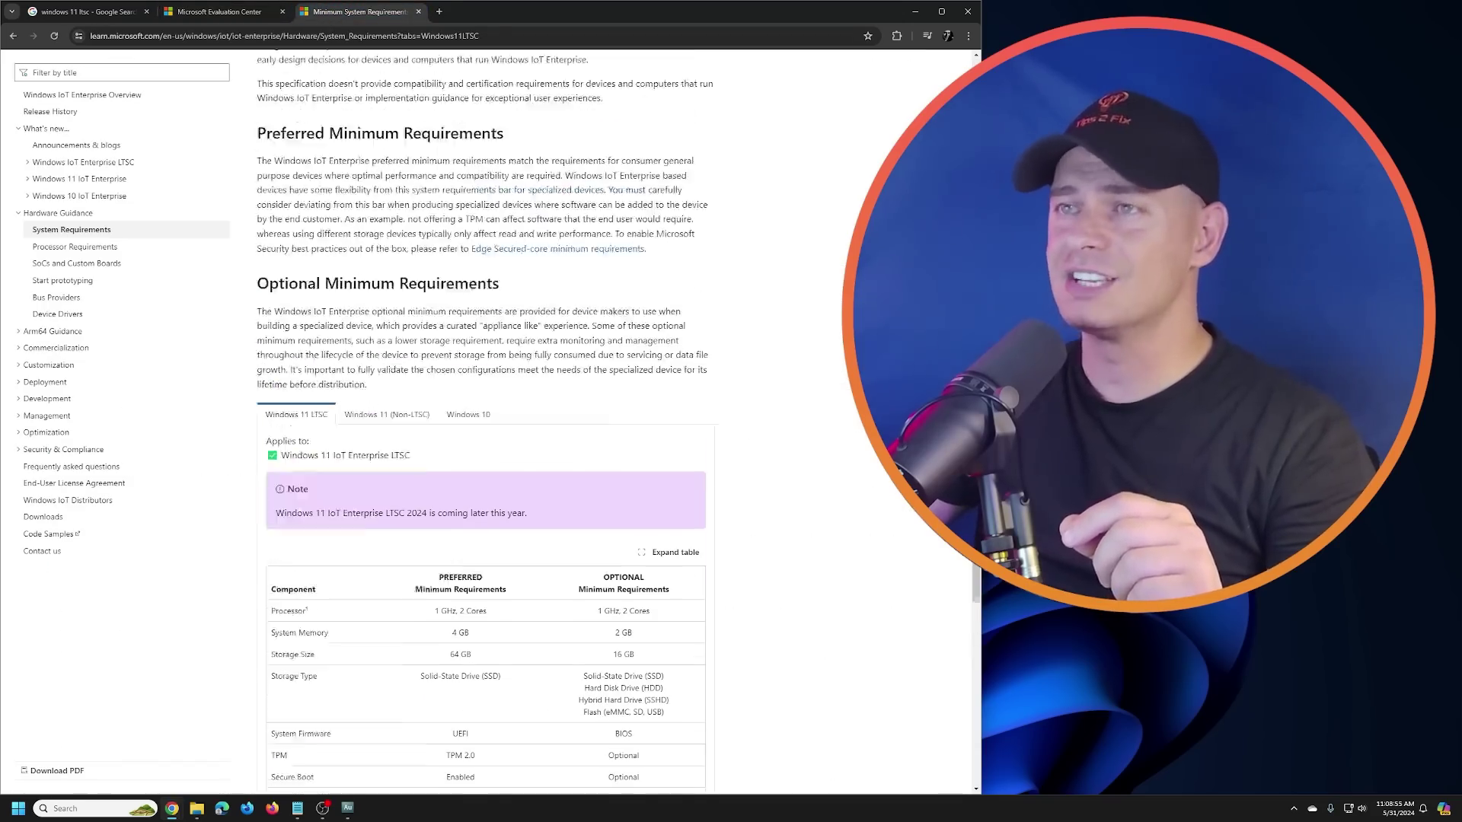
pyautogui.scroll(1, 486, 423)
pyautogui.scroll(3, 485, 422)
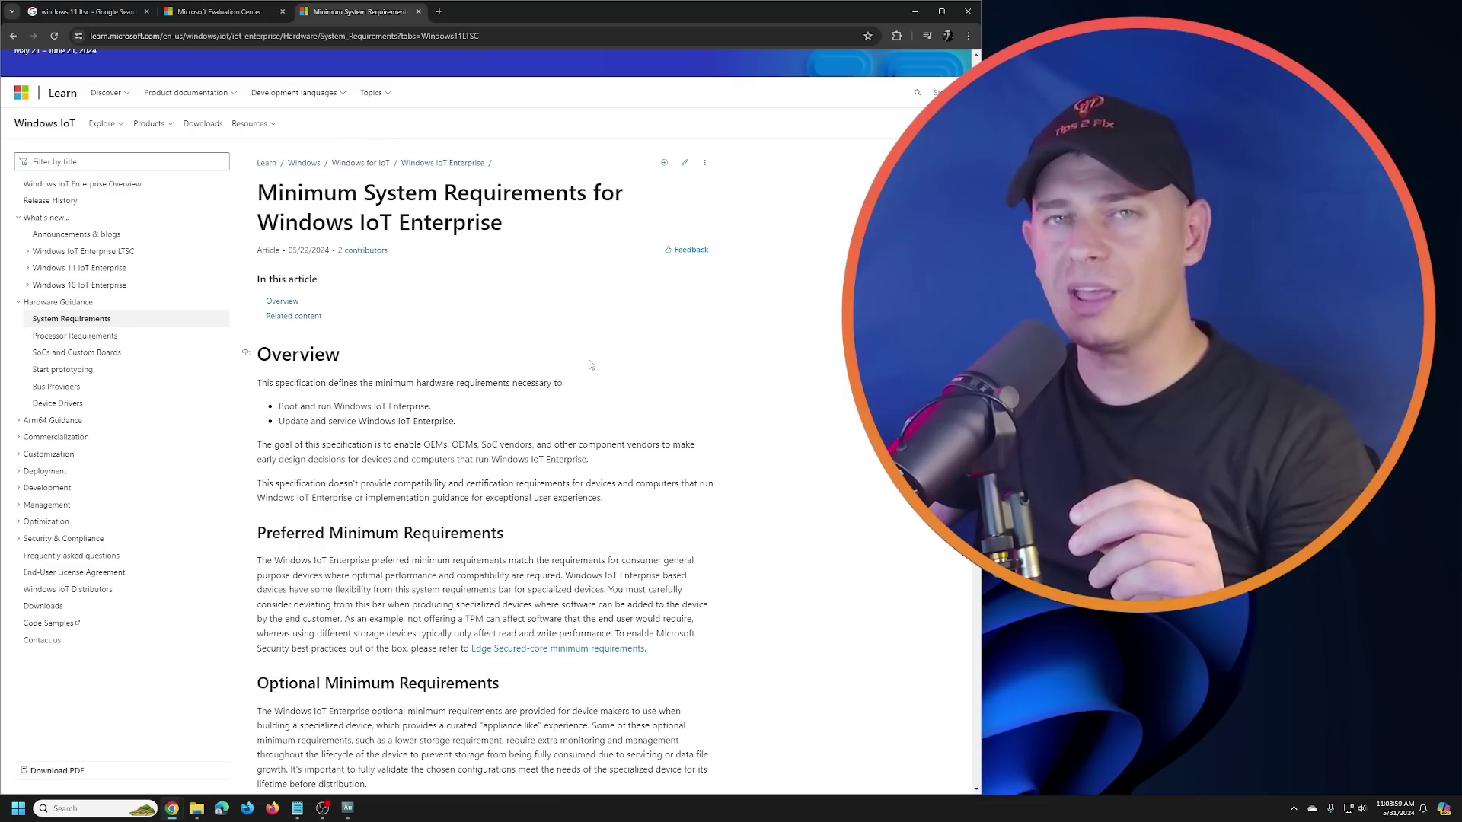
pyautogui.scroll(-2, 816, 438)
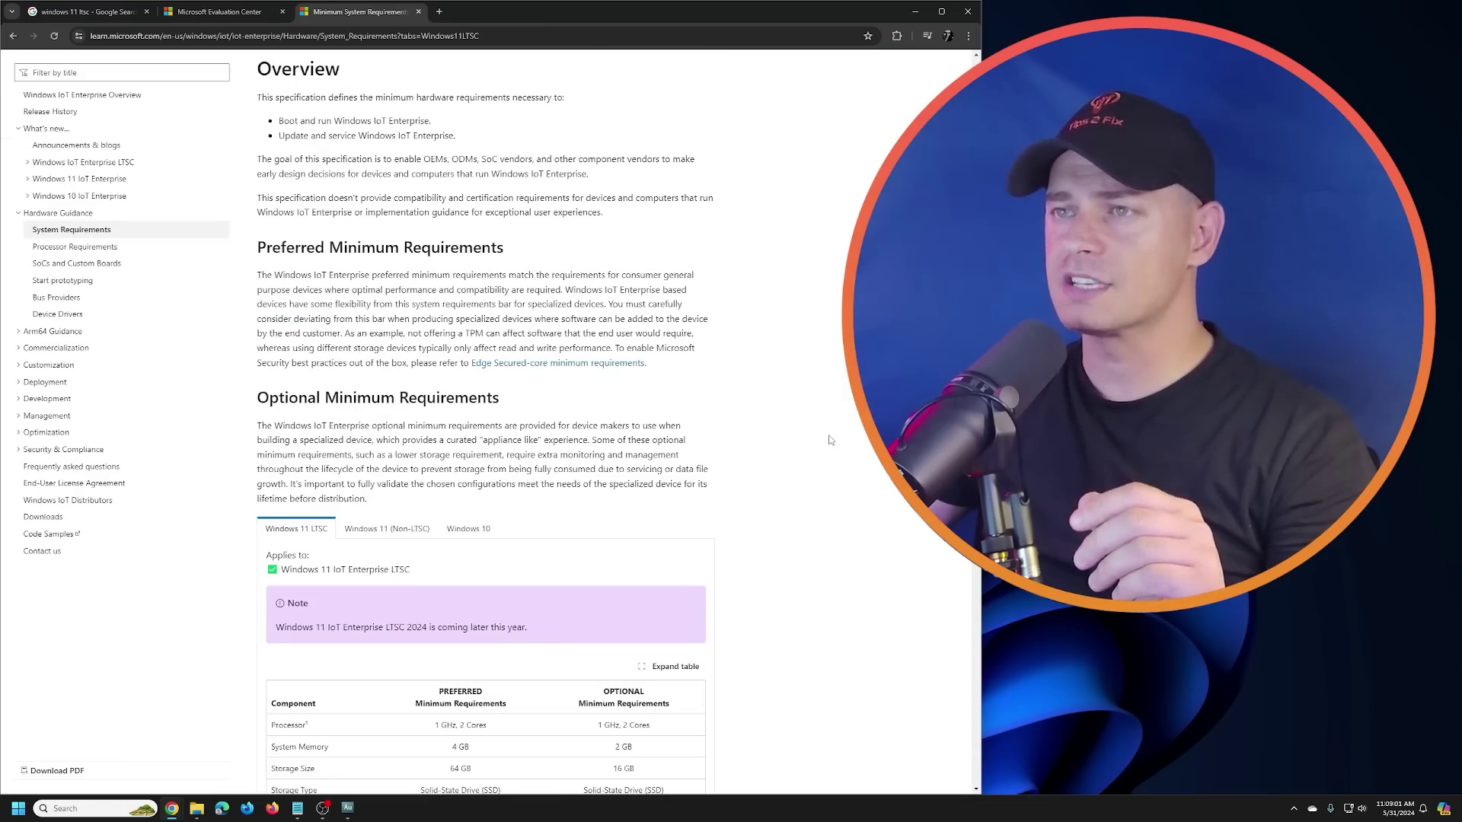
pyautogui.scroll(-1, 822, 436)
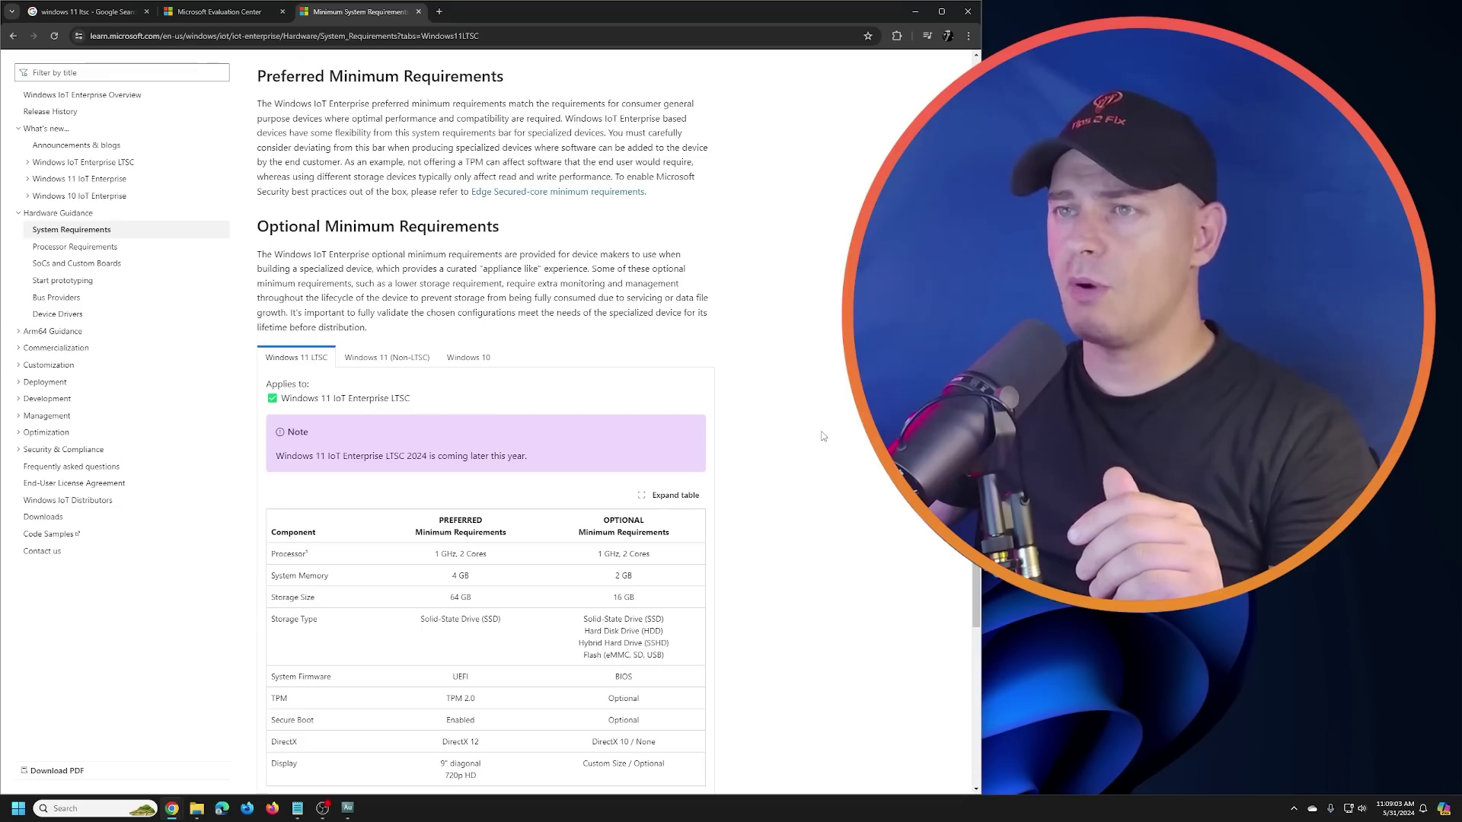
pyautogui.scroll(-1, 822, 438)
pyautogui.scroll(-1, 631, 324)
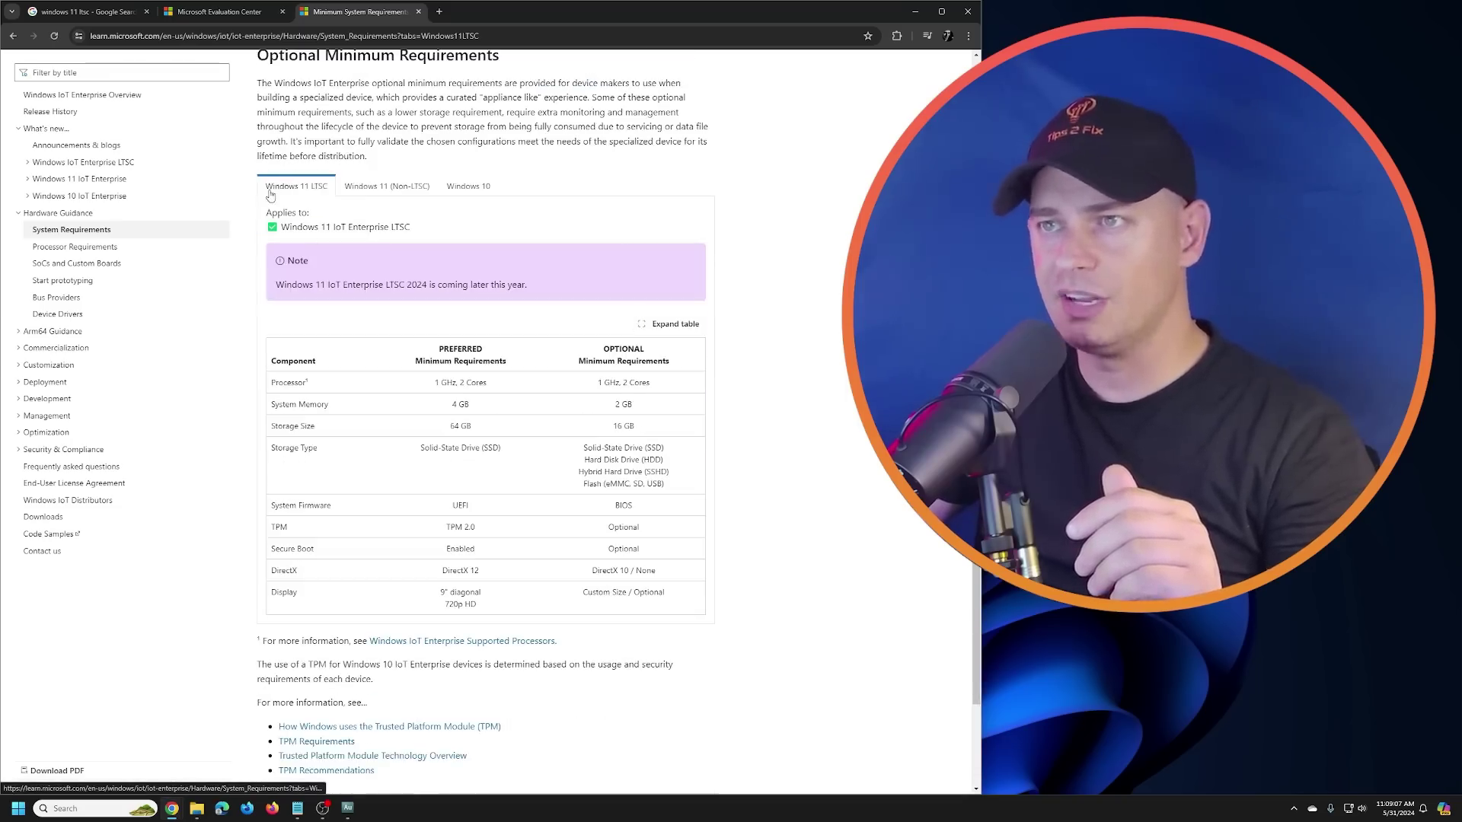
pyautogui.moveTo(430, 284)
pyautogui.mouseDown()
pyautogui.moveTo(551, 281)
pyautogui.moveTo(424, 284)
pyautogui.mouseUp()
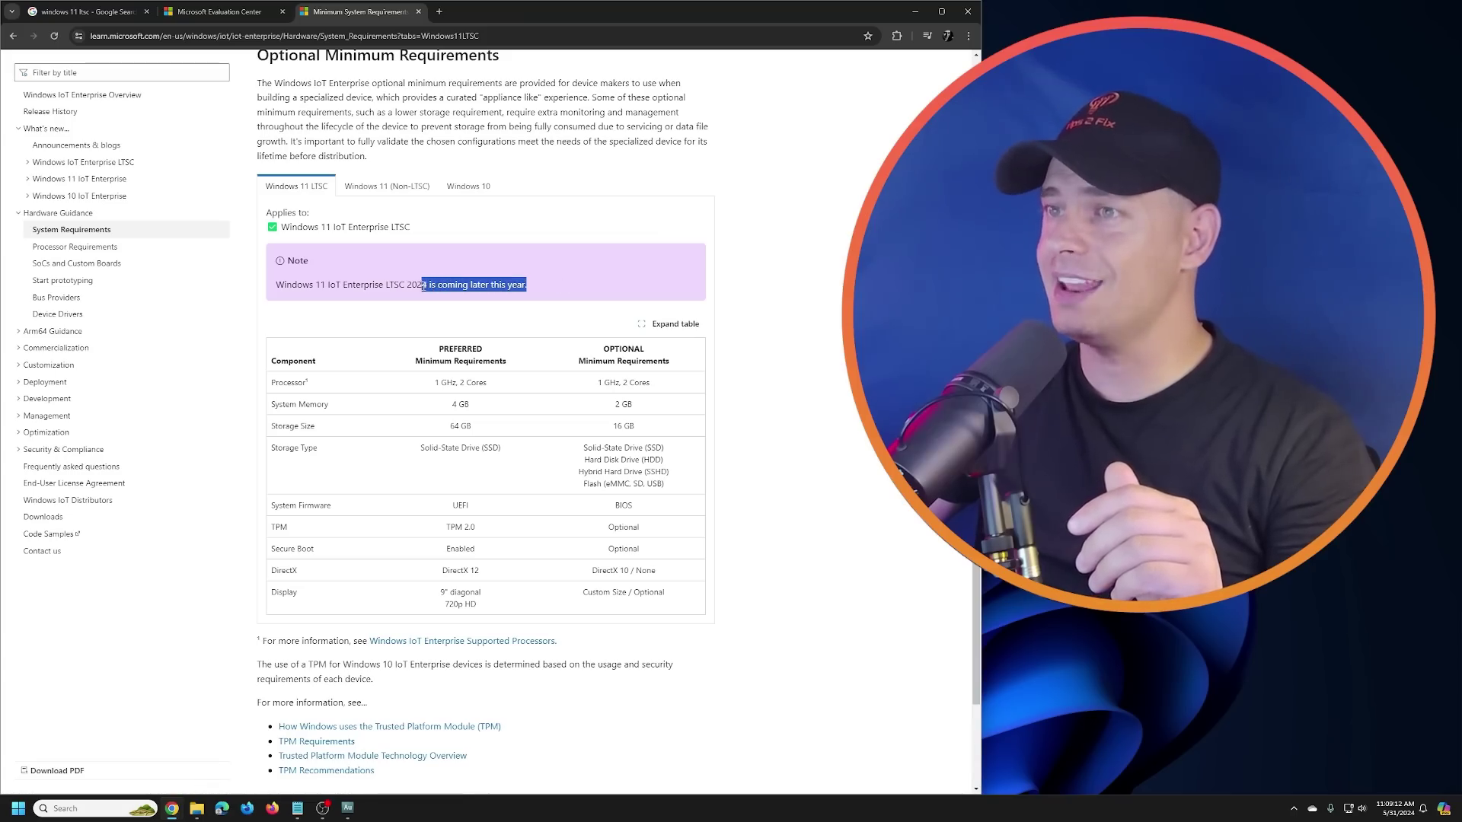
pyautogui.scroll(-3, 415, 346)
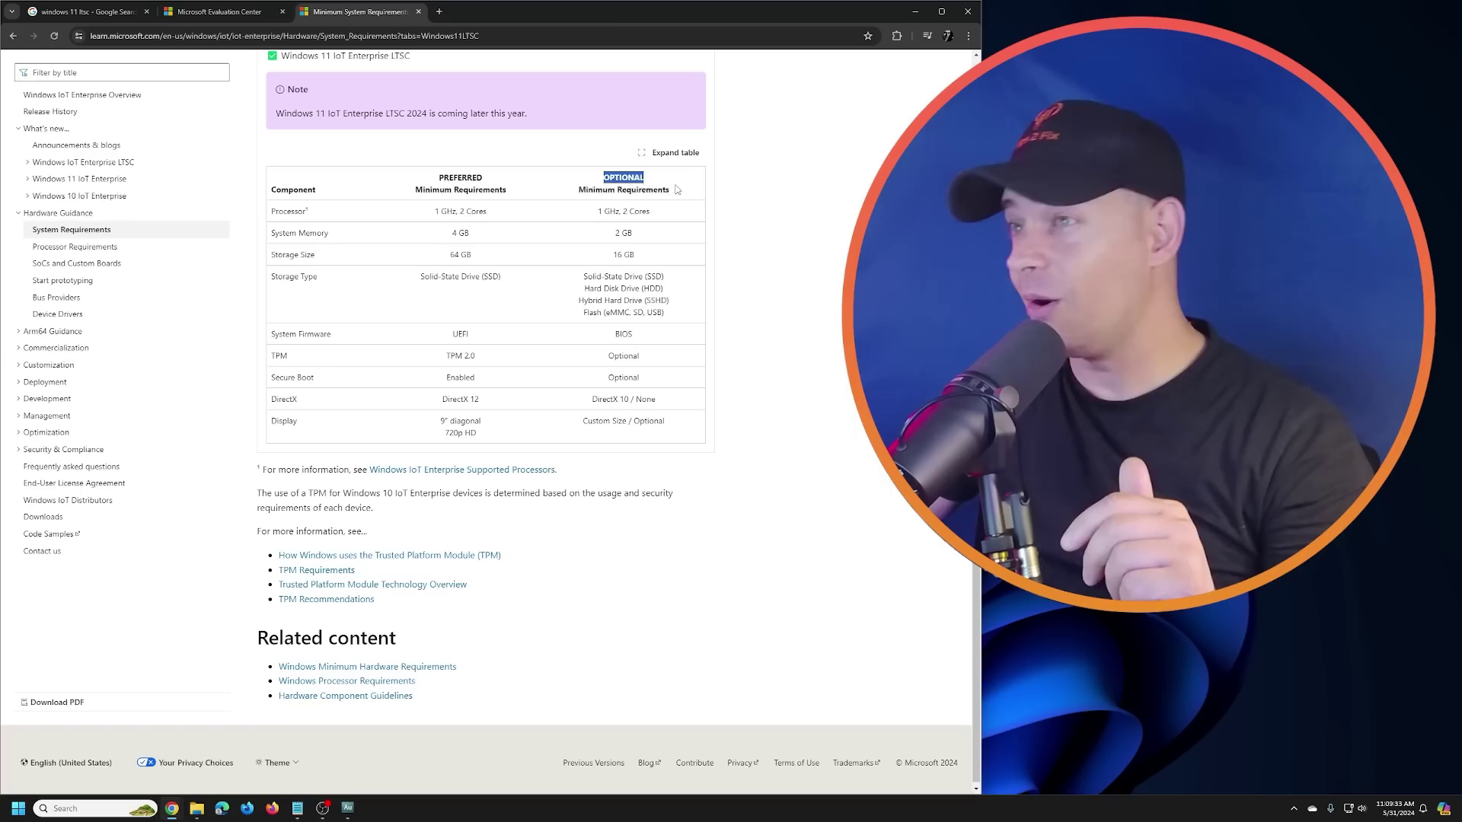
pyautogui.moveTo(601, 178)
pyautogui.mouseDown()
pyautogui.moveTo(673, 191)
pyautogui.moveTo(605, 211)
pyautogui.moveTo(674, 262)
pyautogui.mouseUp()
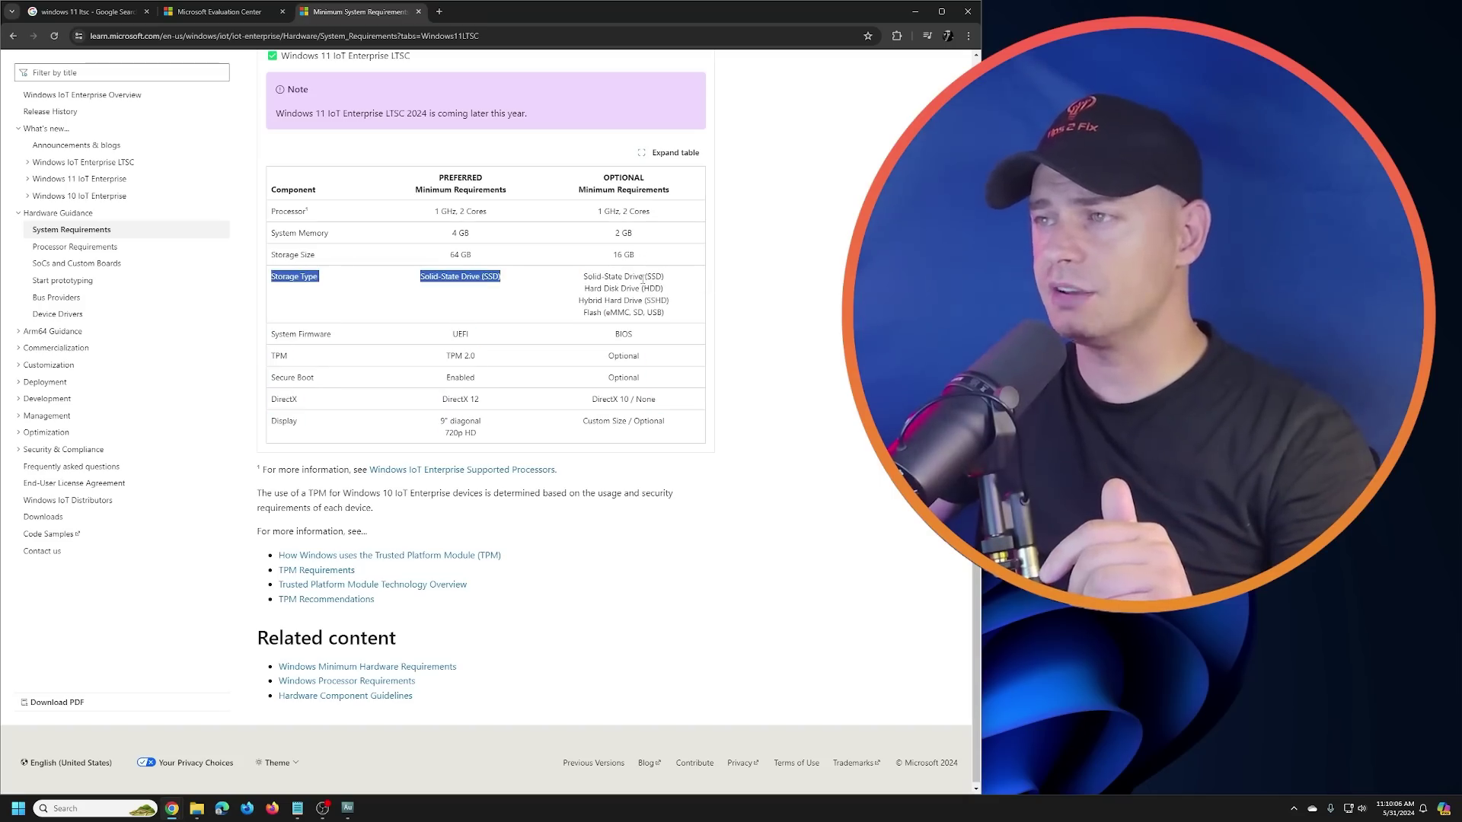
pyautogui.doubleClick(617, 355)
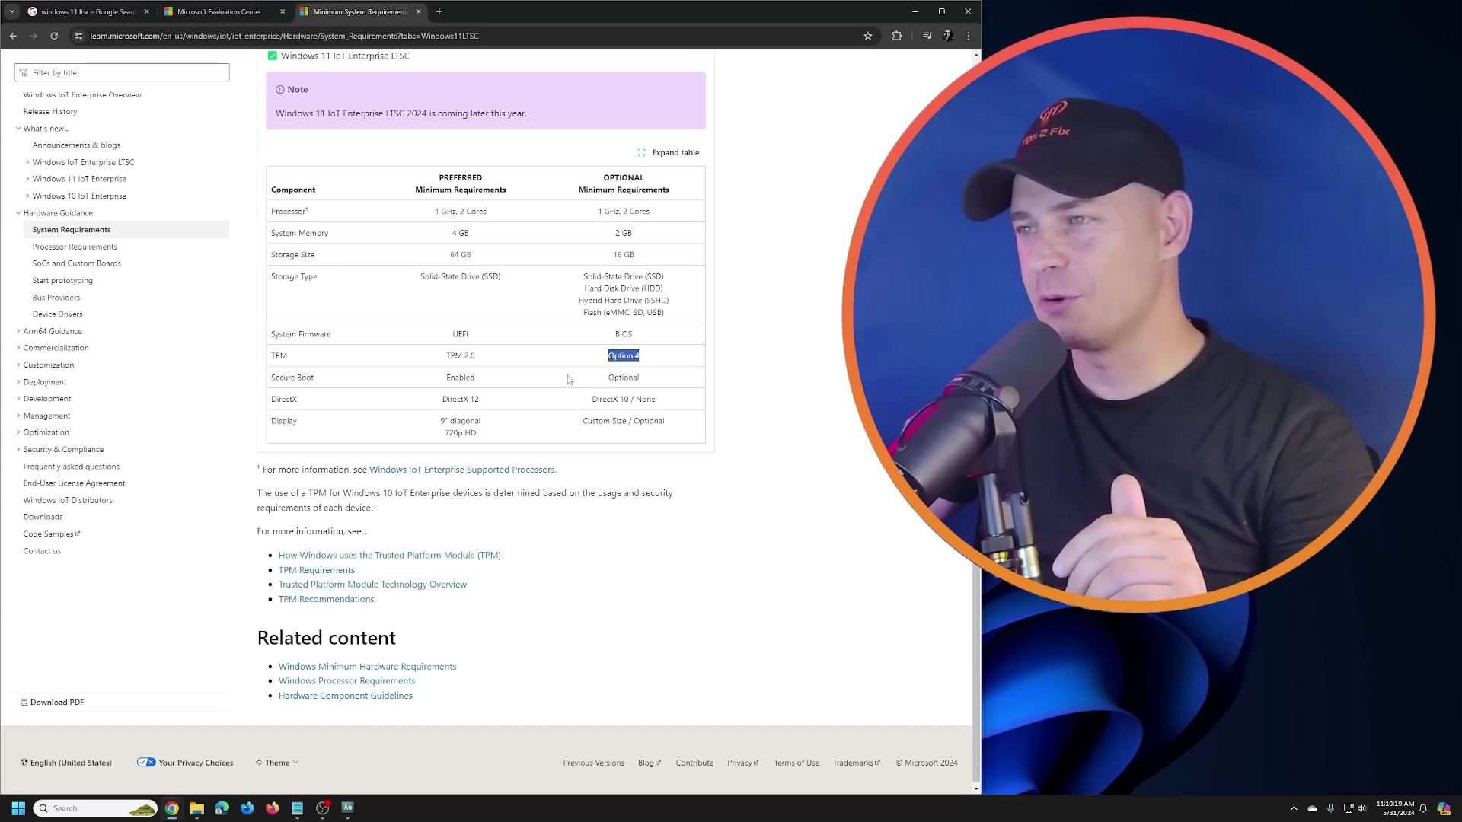
pyautogui.doubleClick(624, 377)
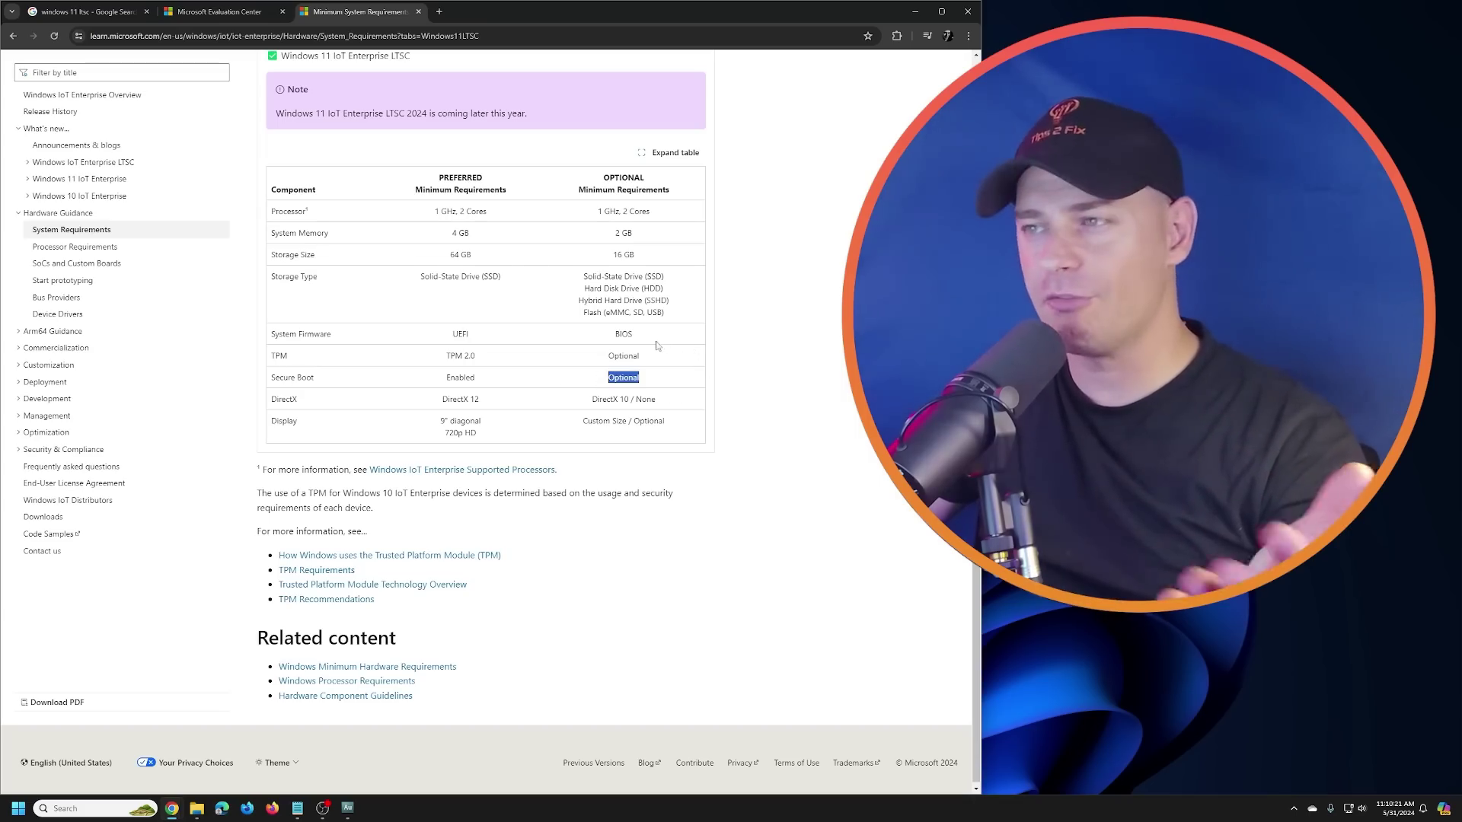
pyautogui.click(666, 358)
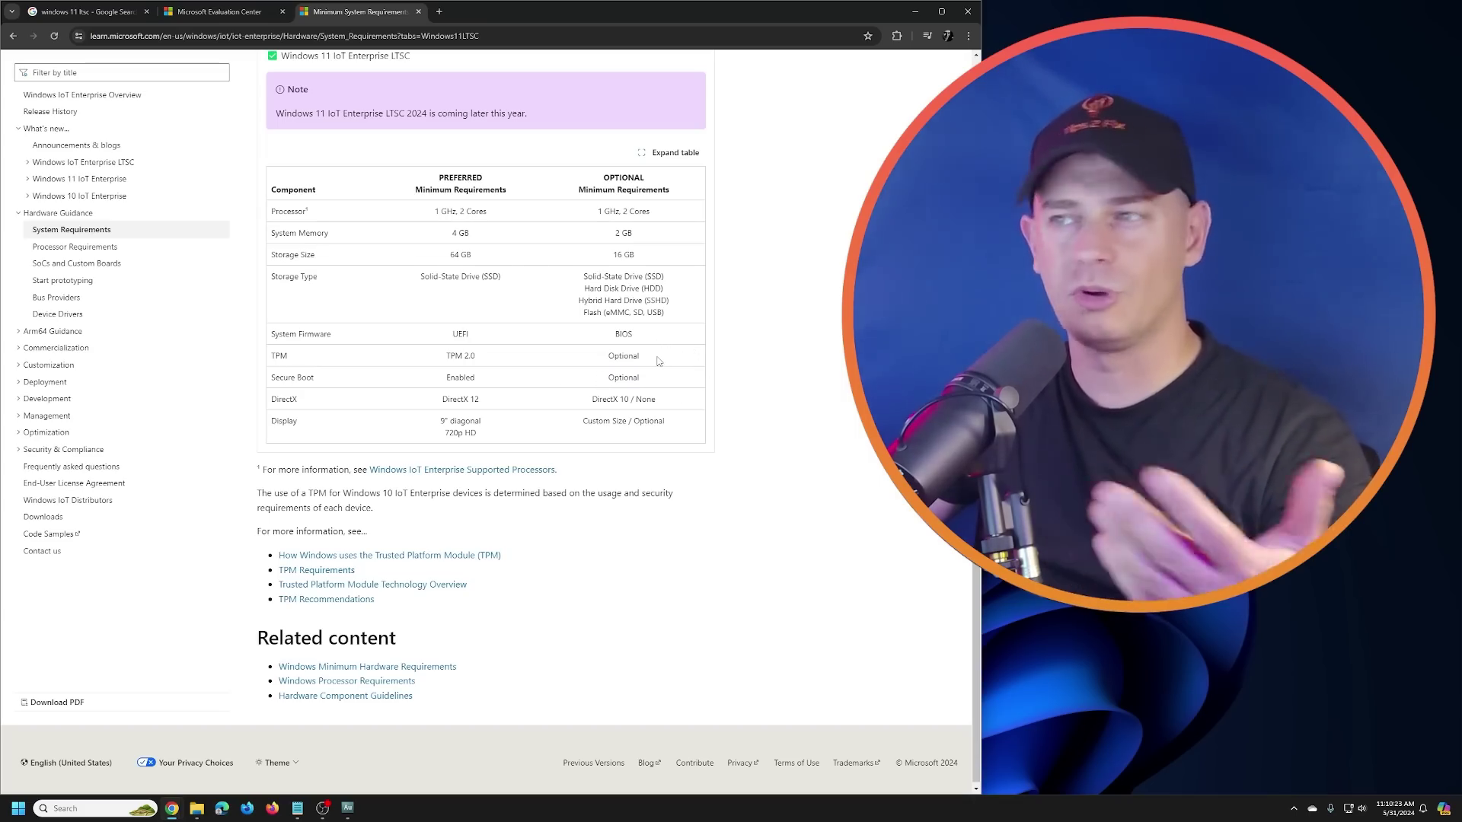
pyautogui.moveTo(666, 359); pyautogui.dragTo(581, 362)
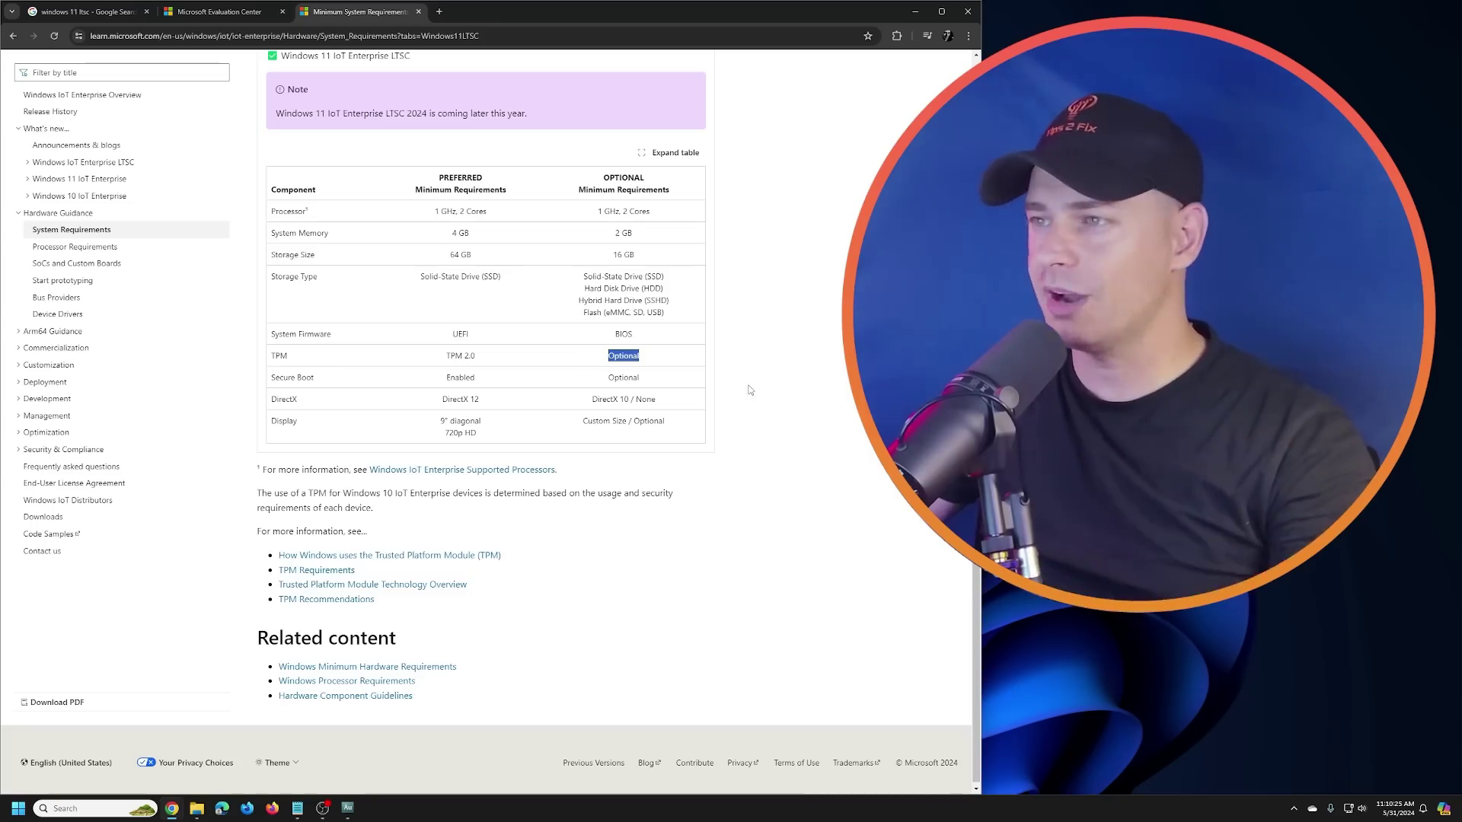
pyautogui.moveTo(580, 402); pyautogui.dragTo(647, 398)
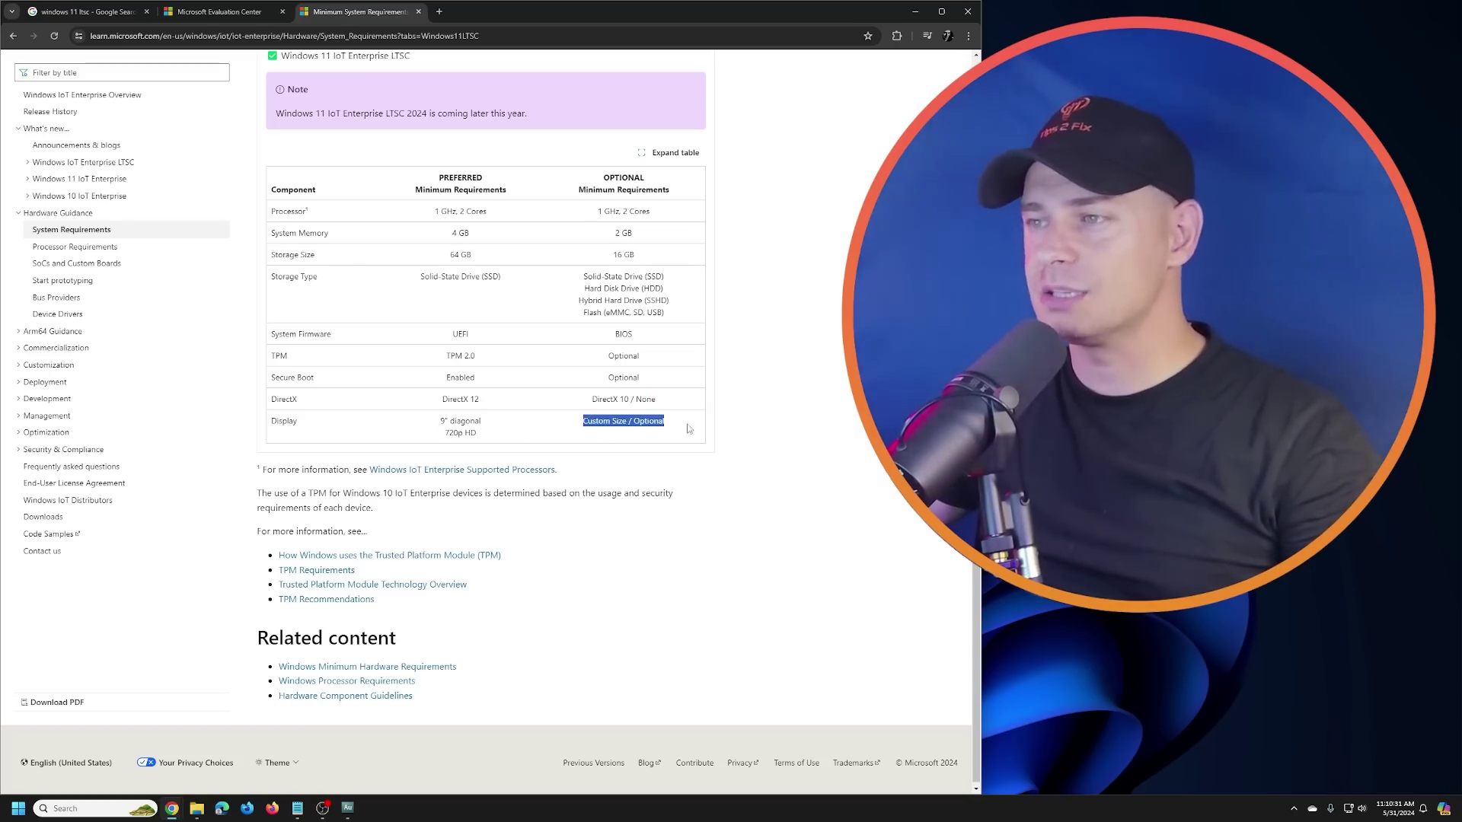
pyautogui.scroll(2, 383, 242)
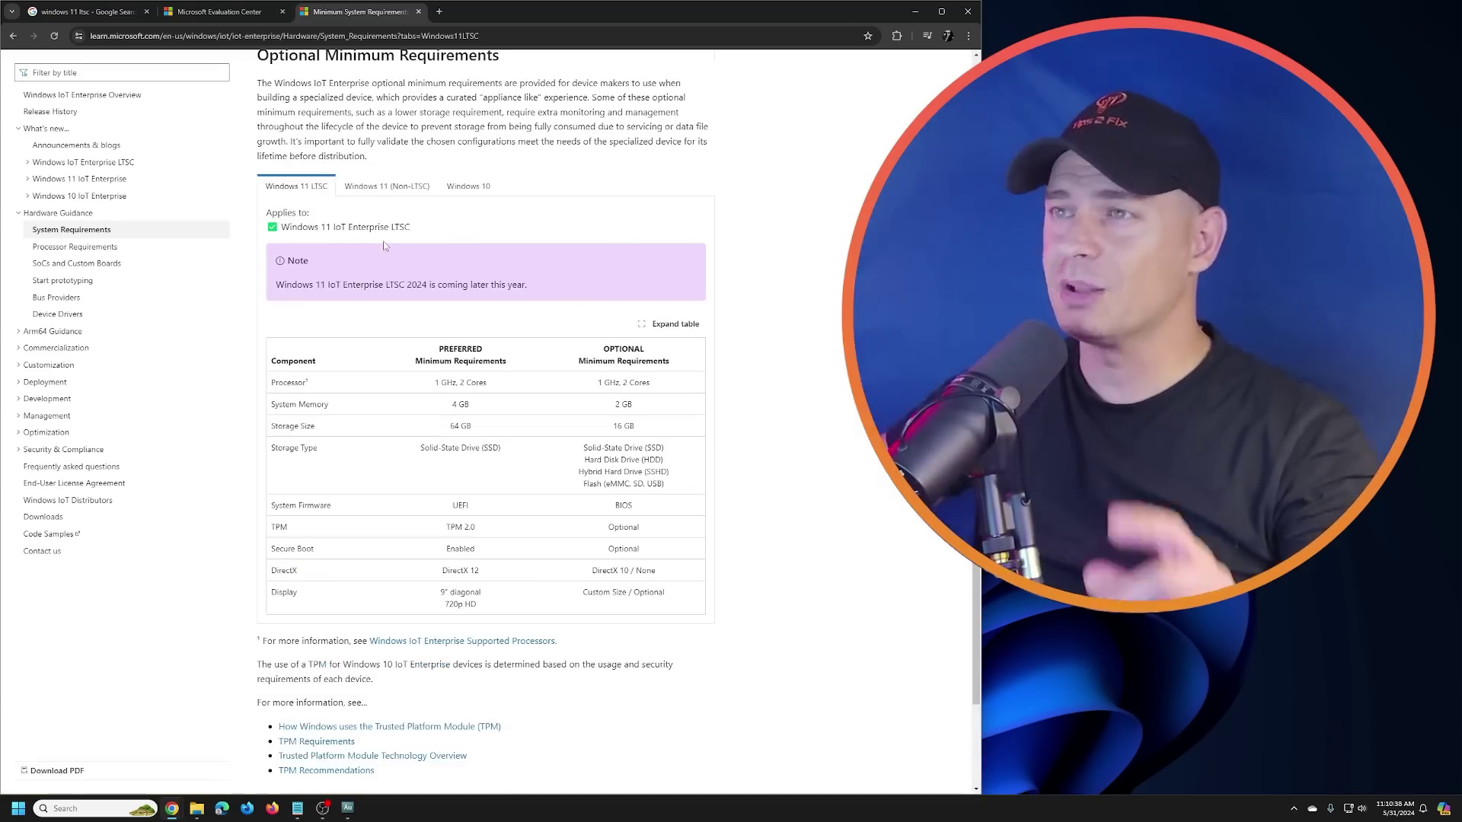
pyautogui.scroll(2, 396, 315)
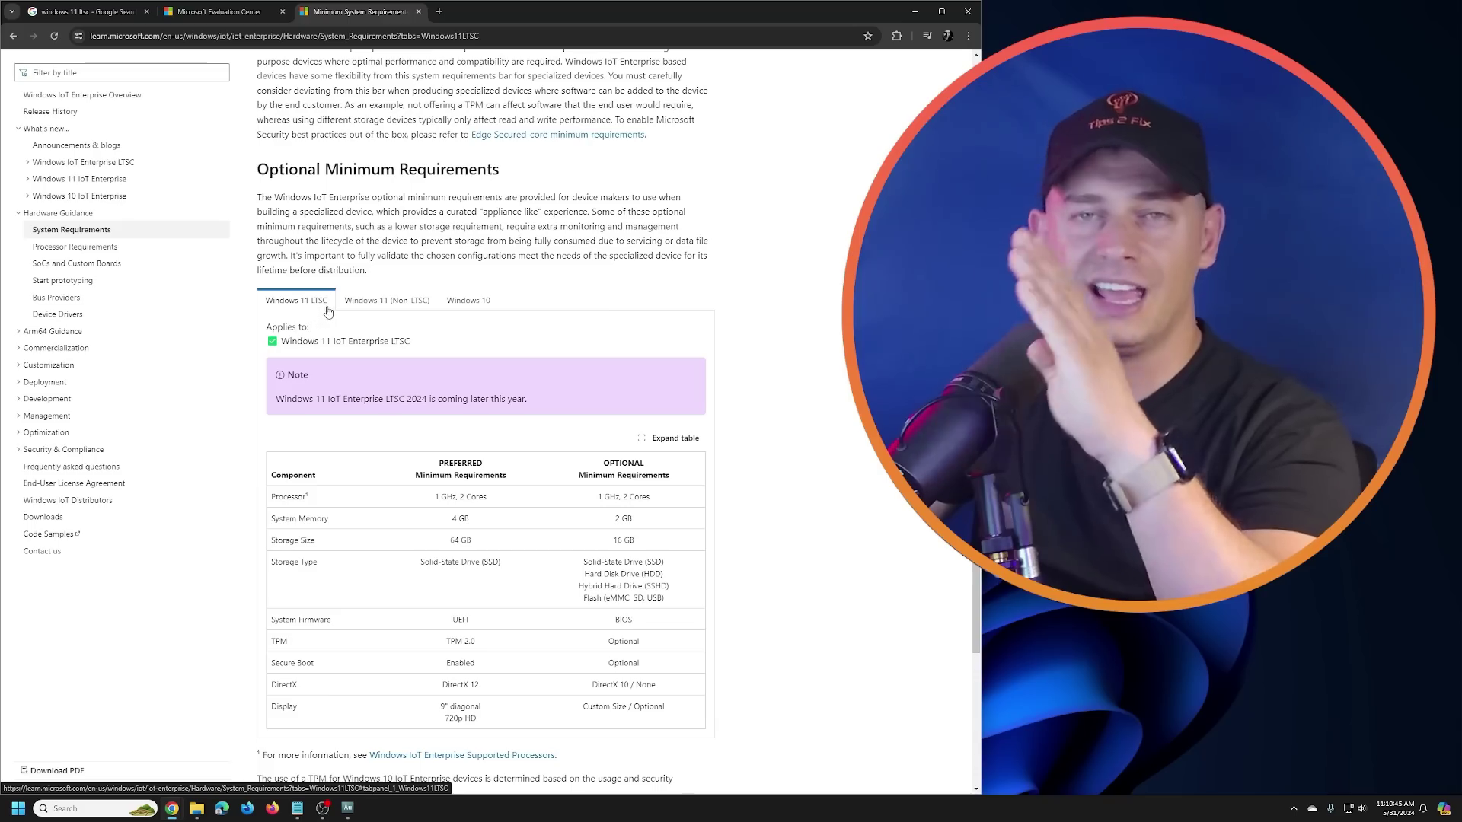
# Switch to the Windows 11 (Non-LTSC) table and highlight its 23H2 and 24H2 version headers
pyautogui.click(390, 302)
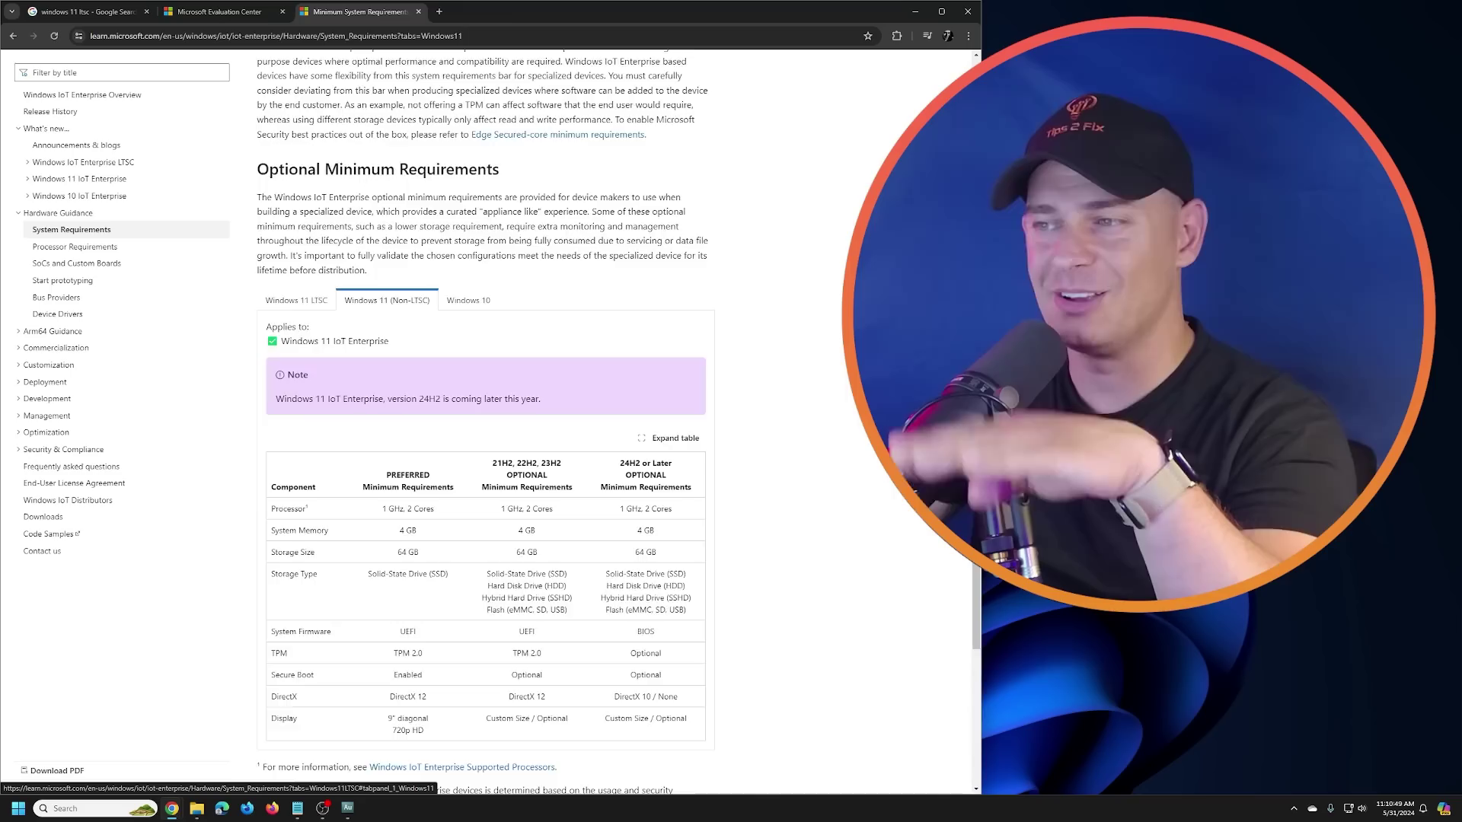
pyautogui.scroll(-3, 517, 292)
pyautogui.doubleClick(544, 292)
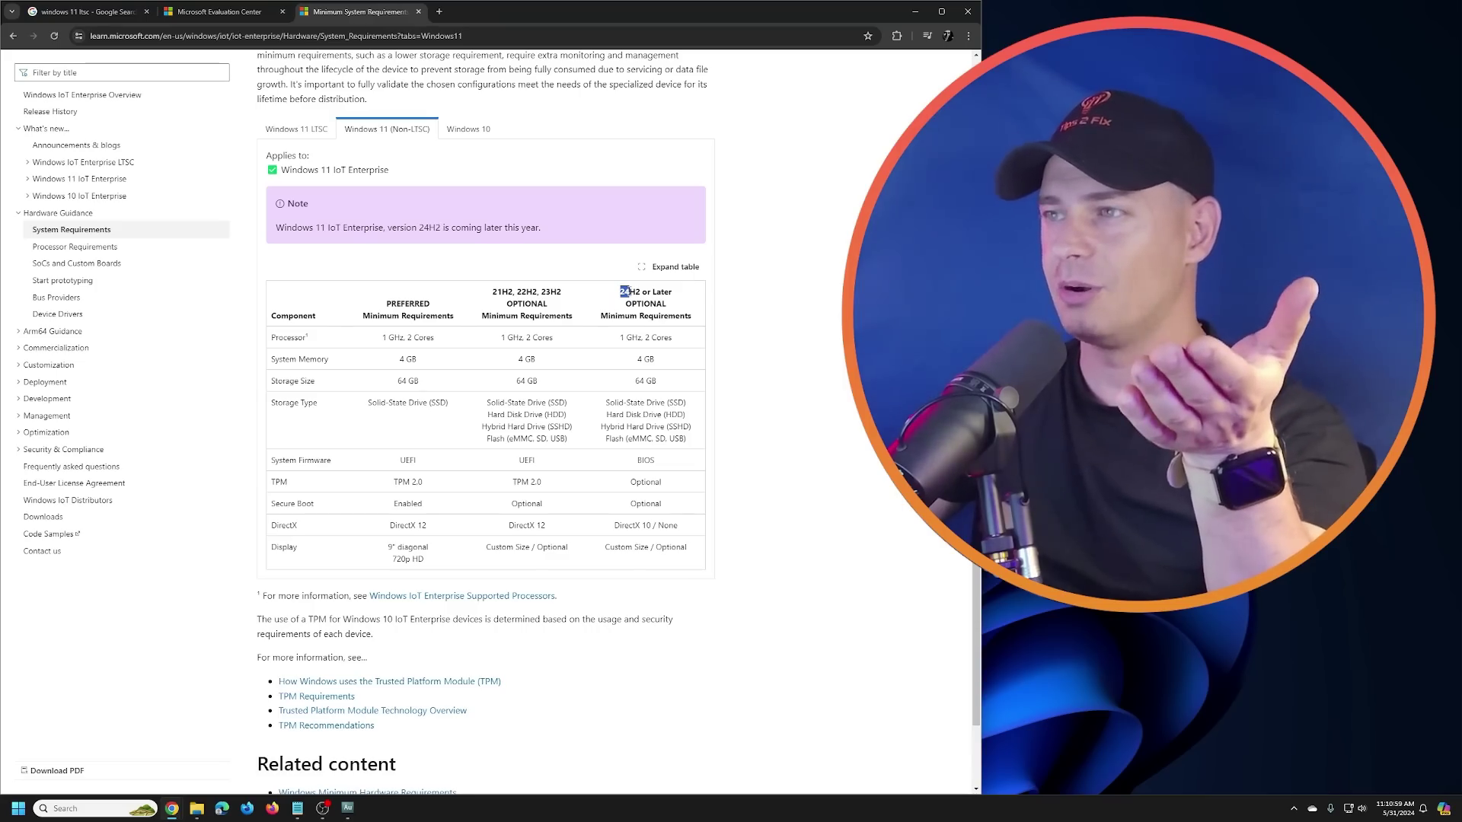
pyautogui.doubleClick(629, 292)
pyautogui.click(619, 294)
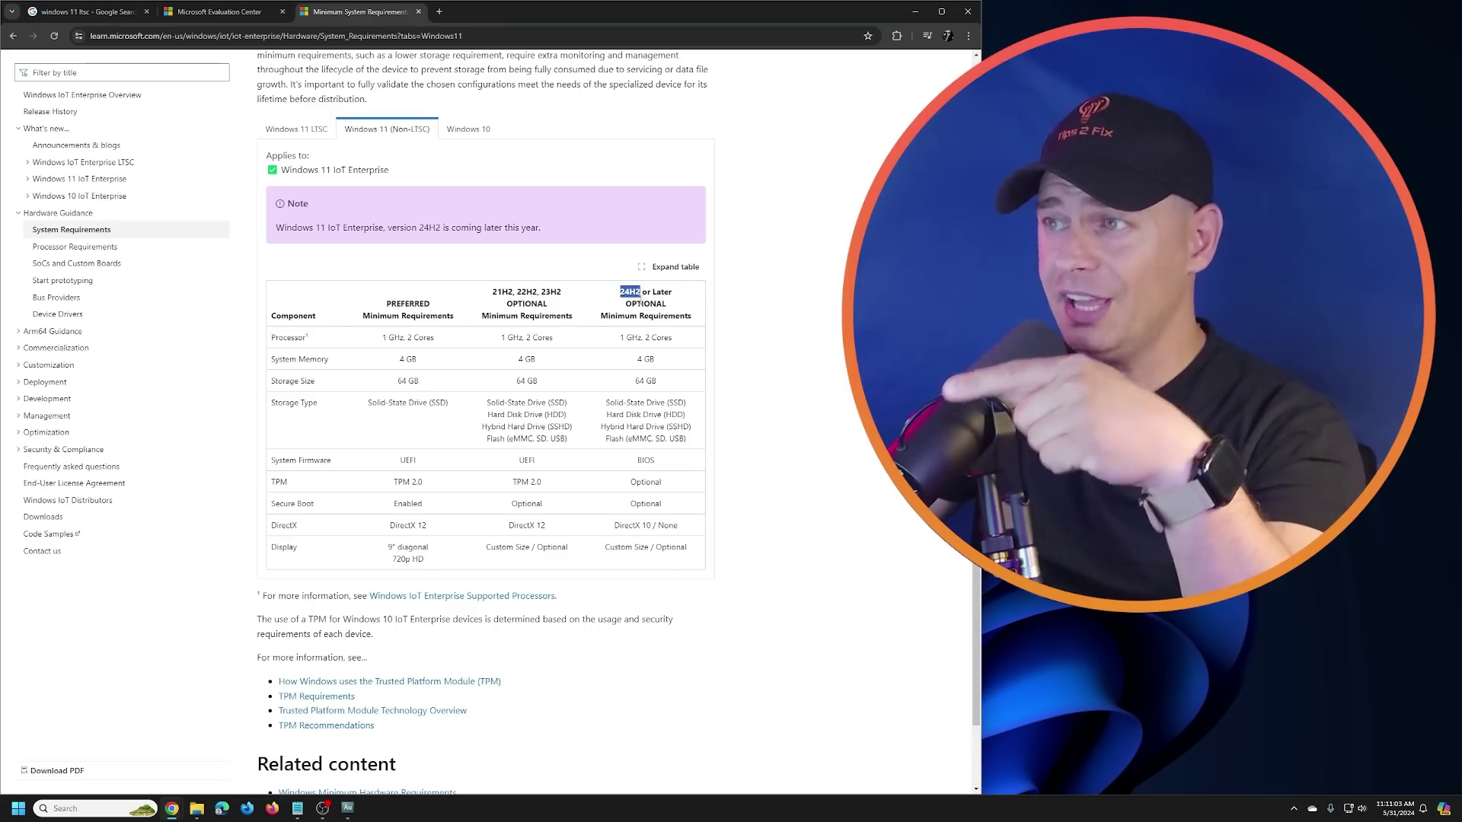
# Highlight the 24H2 OPTIONAL header, its optional TPM entry and the remaining optional rows
pyautogui.doubleClick(646, 304)
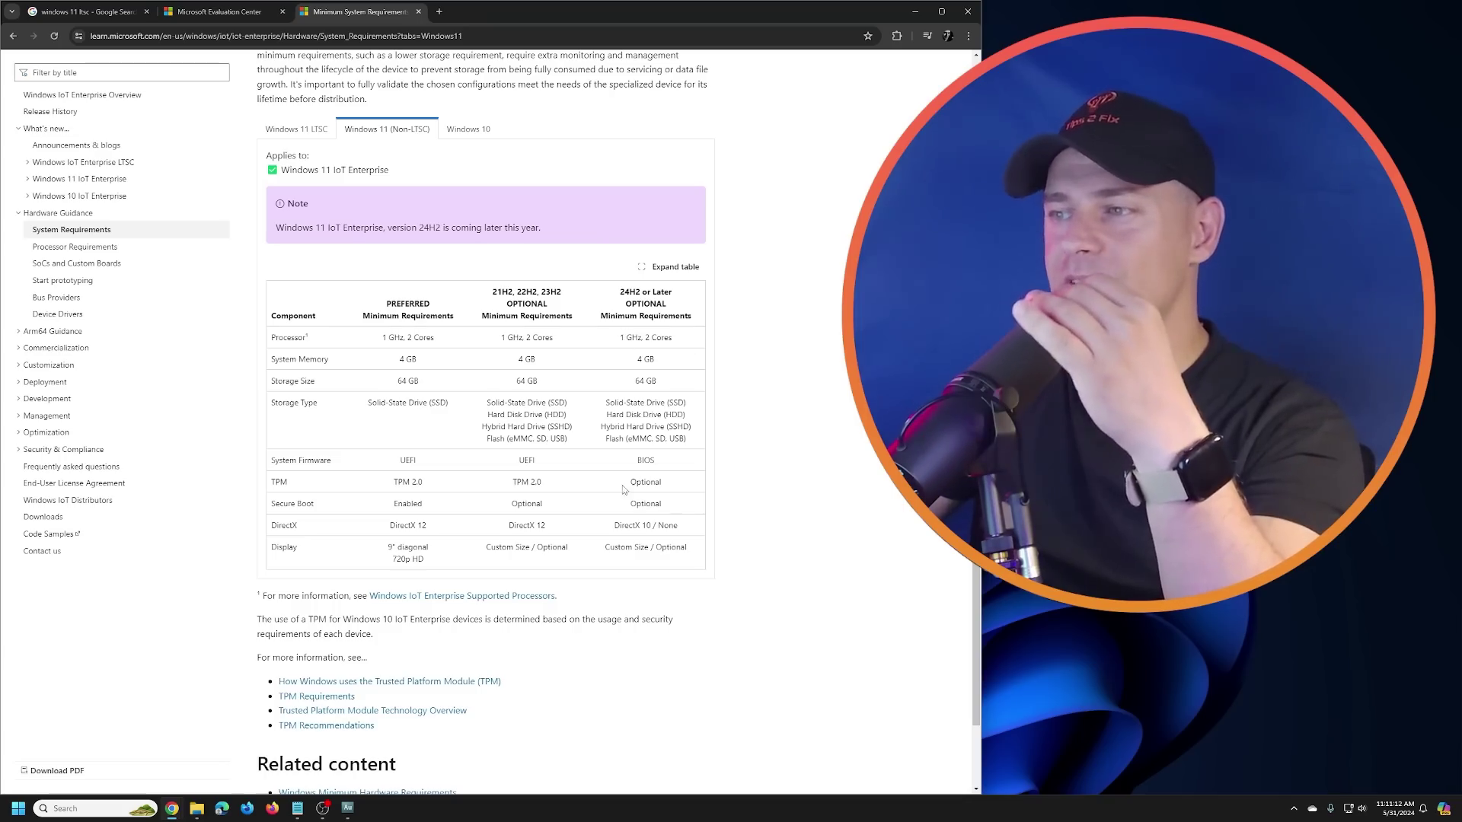
pyautogui.doubleClick(646, 483)
pyautogui.moveTo(593, 511); pyautogui.dragTo(648, 524)
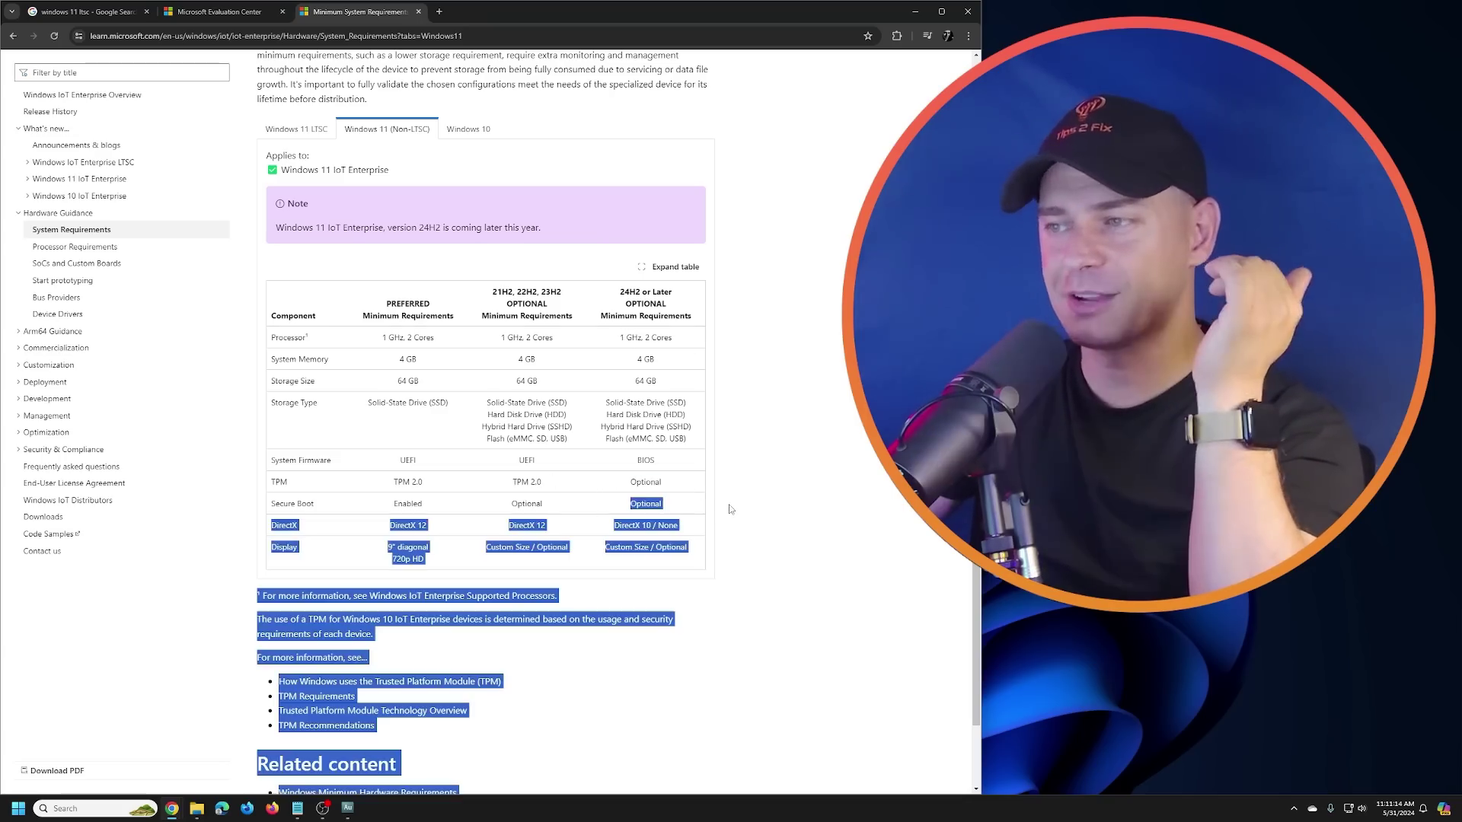
pyautogui.click(648, 524)
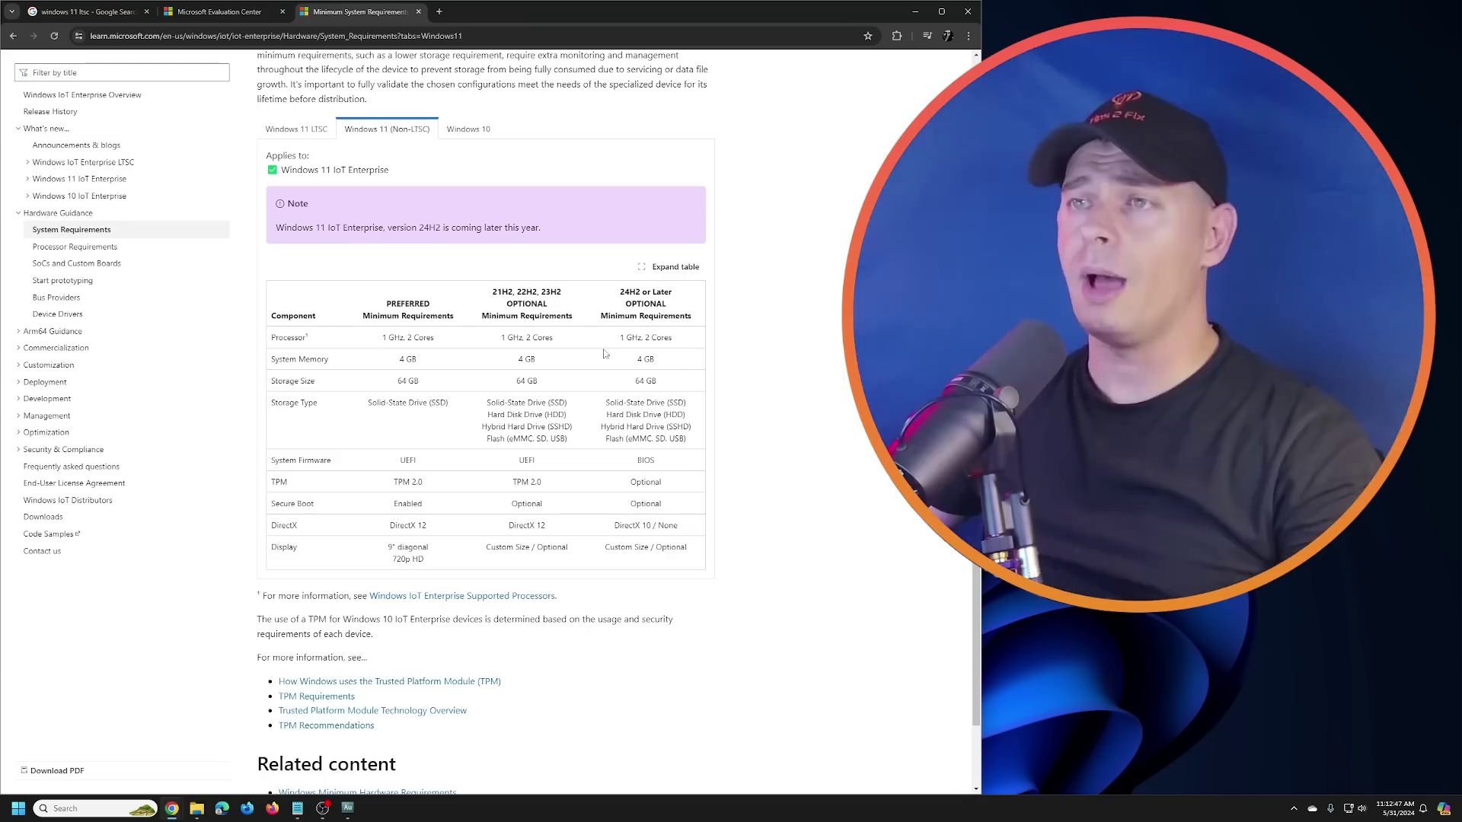
pyautogui.scroll(2, 481, 401)
# Reselect the Windows 11 LTSC requirements, then go back to the Evaluation Center download page
pyautogui.click(306, 301)
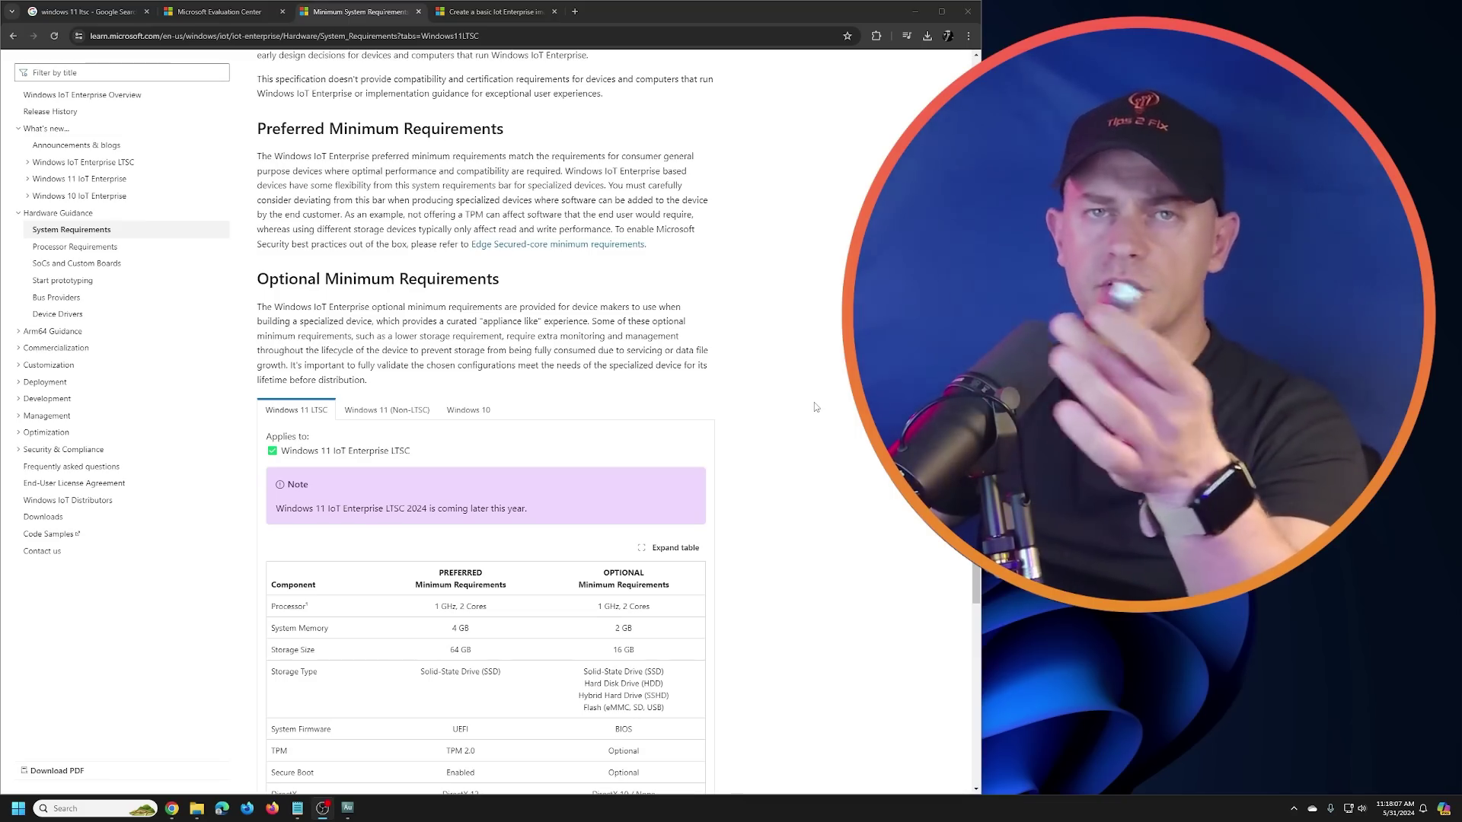
pyautogui.scroll(-1, 814, 406)
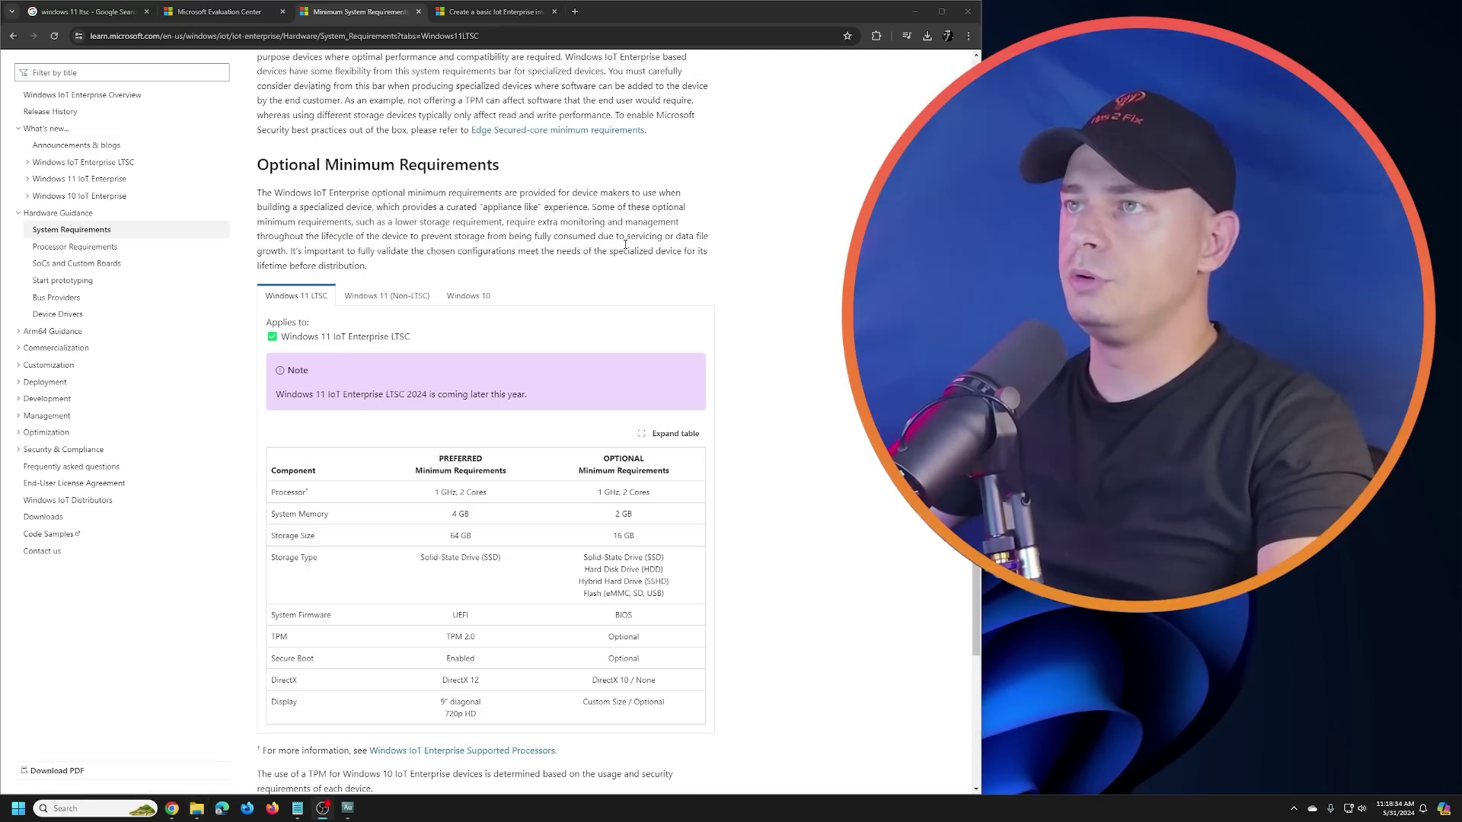
pyautogui.click(218, 12)
pyautogui.scroll(5, 477, 456)
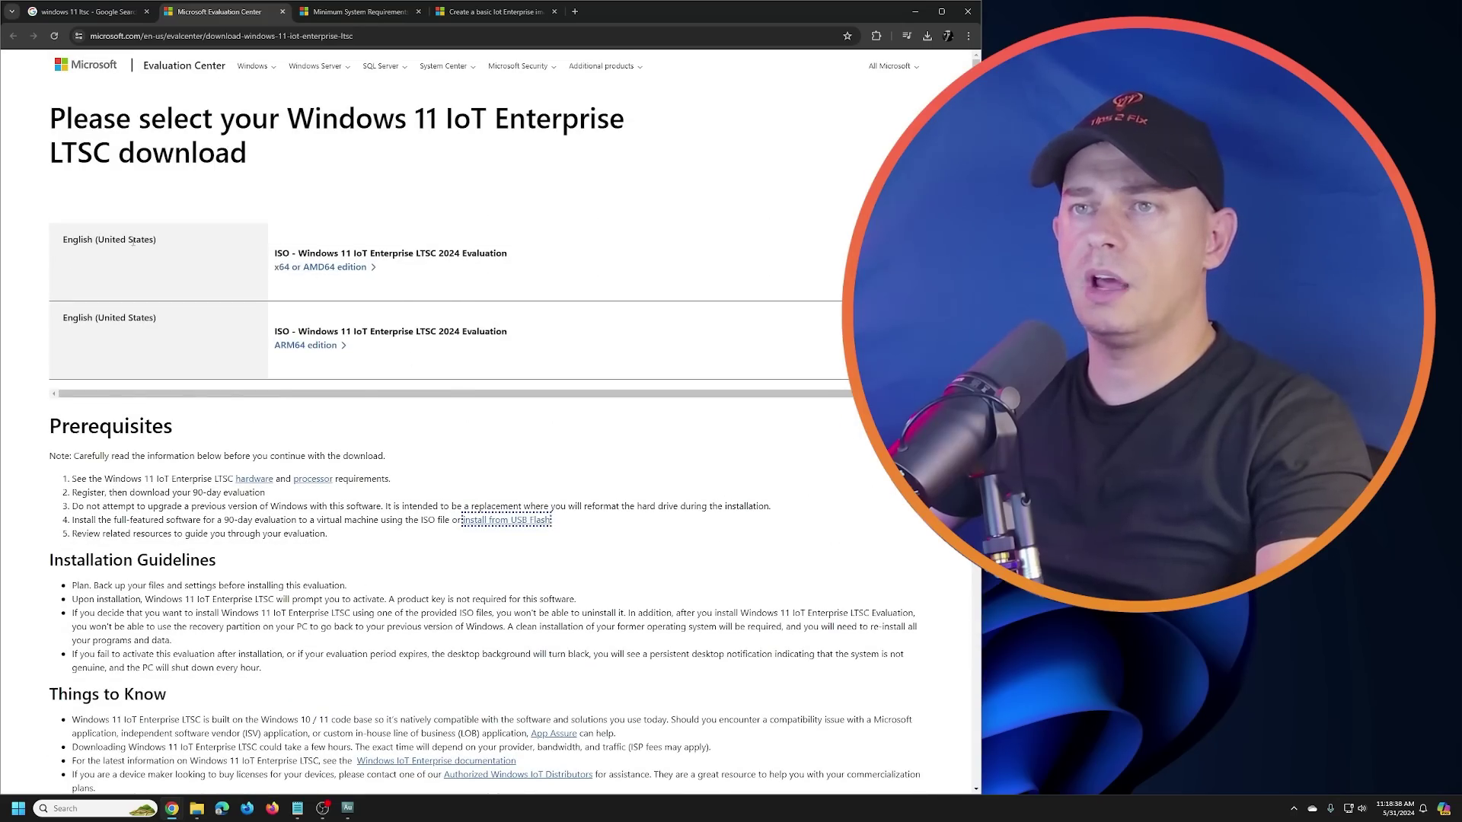
# Download the x64 Windows 11 IoT Enterprise LTSC 2024 Evaluation ISO
pyautogui.click(303, 268)
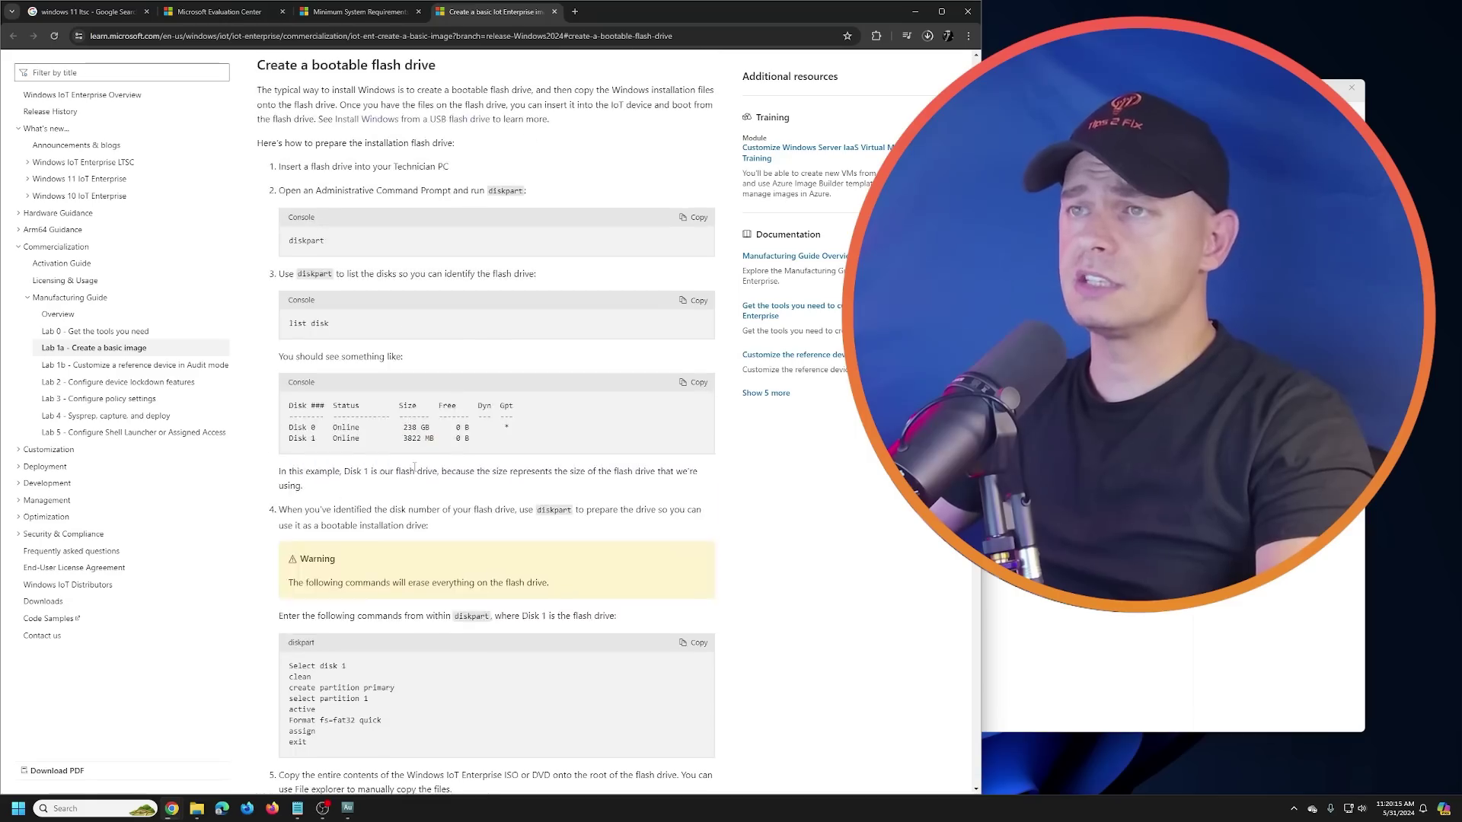
pyautogui.scroll(2, 414, 467)
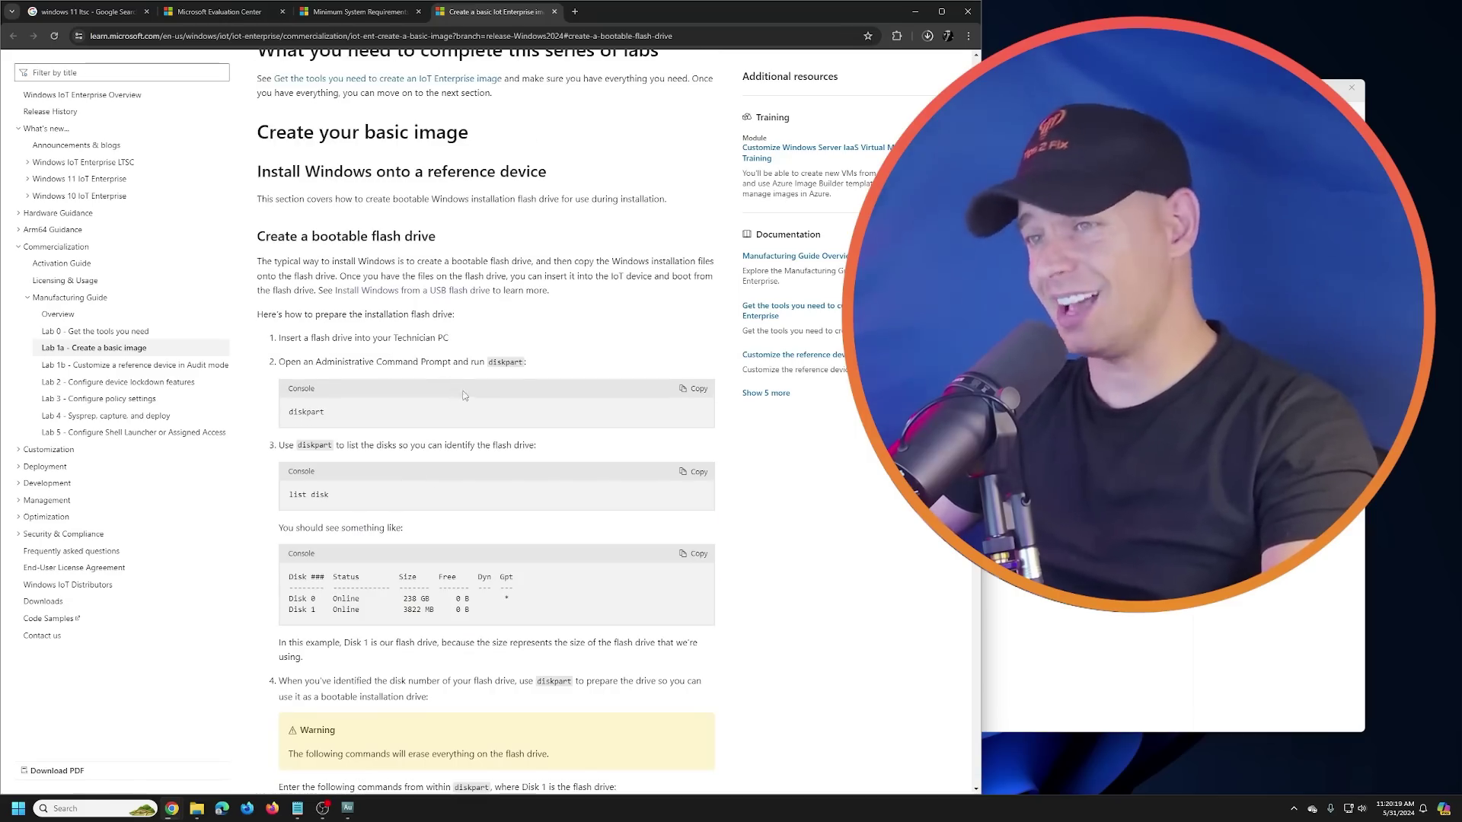
pyautogui.scroll(-1, 423, 397)
pyautogui.scroll(-1, 421, 397)
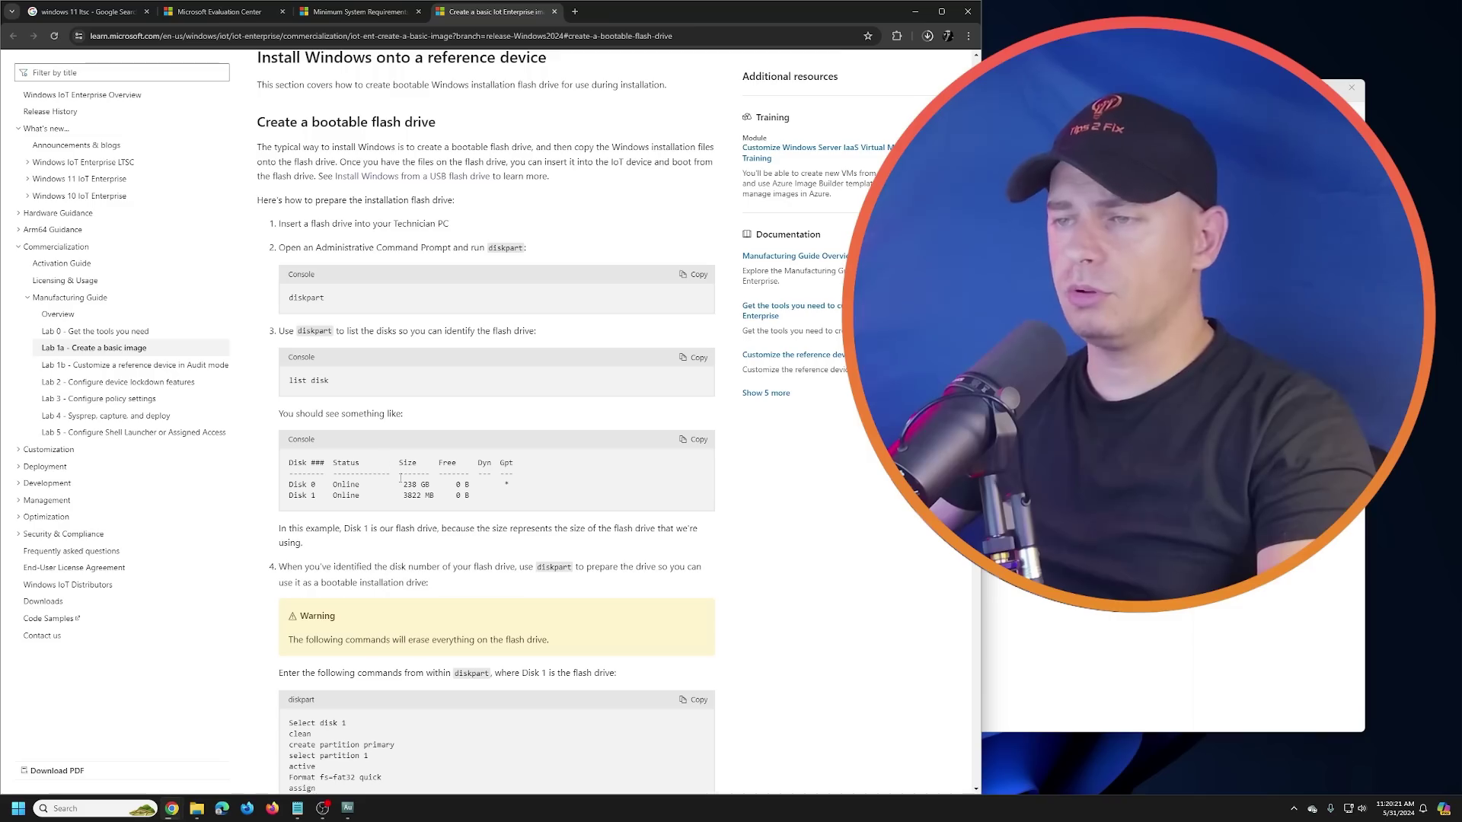
pyautogui.scroll(-4, 502, 544)
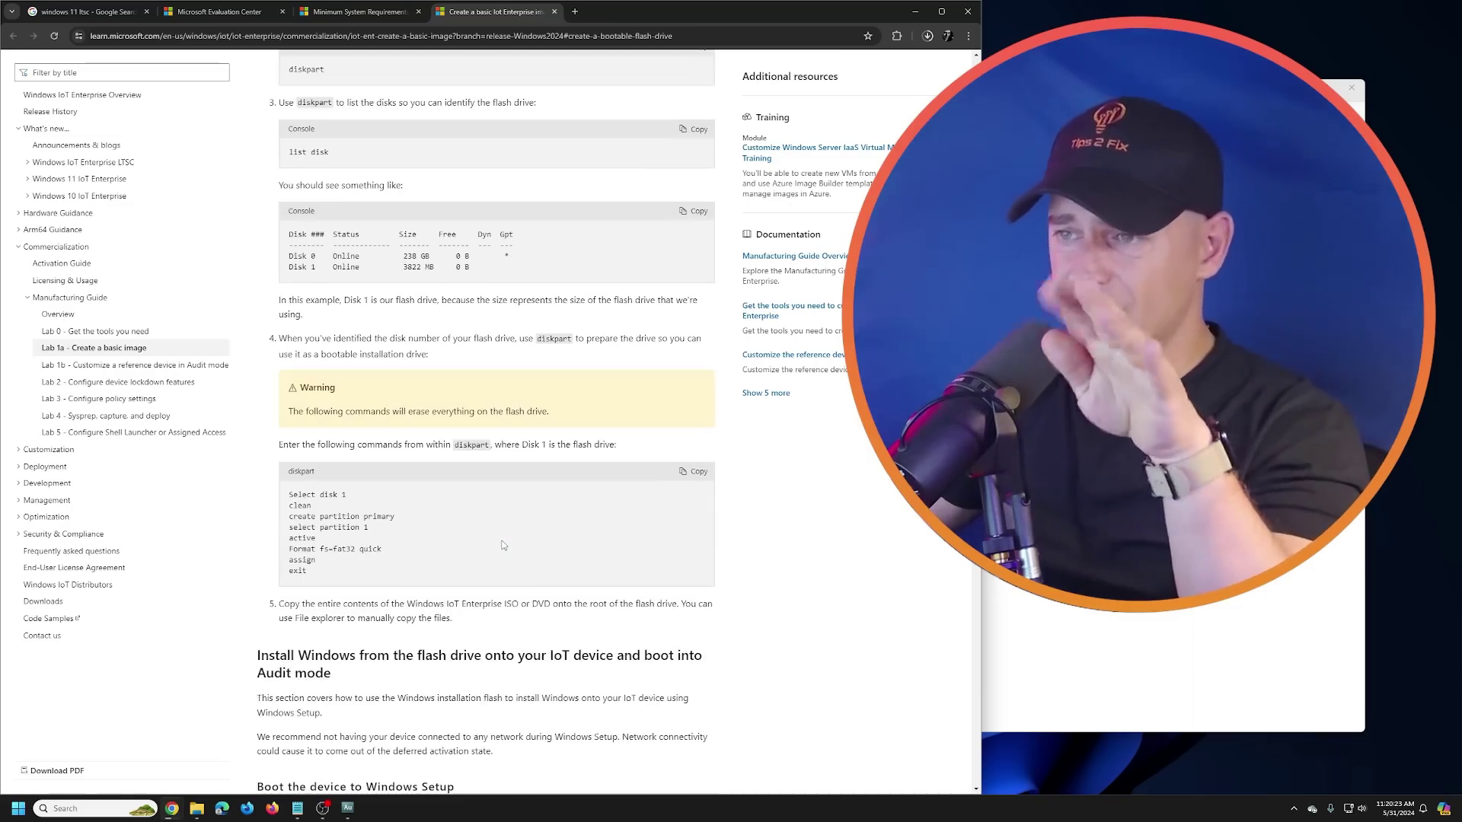
pyautogui.scroll(5, 501, 546)
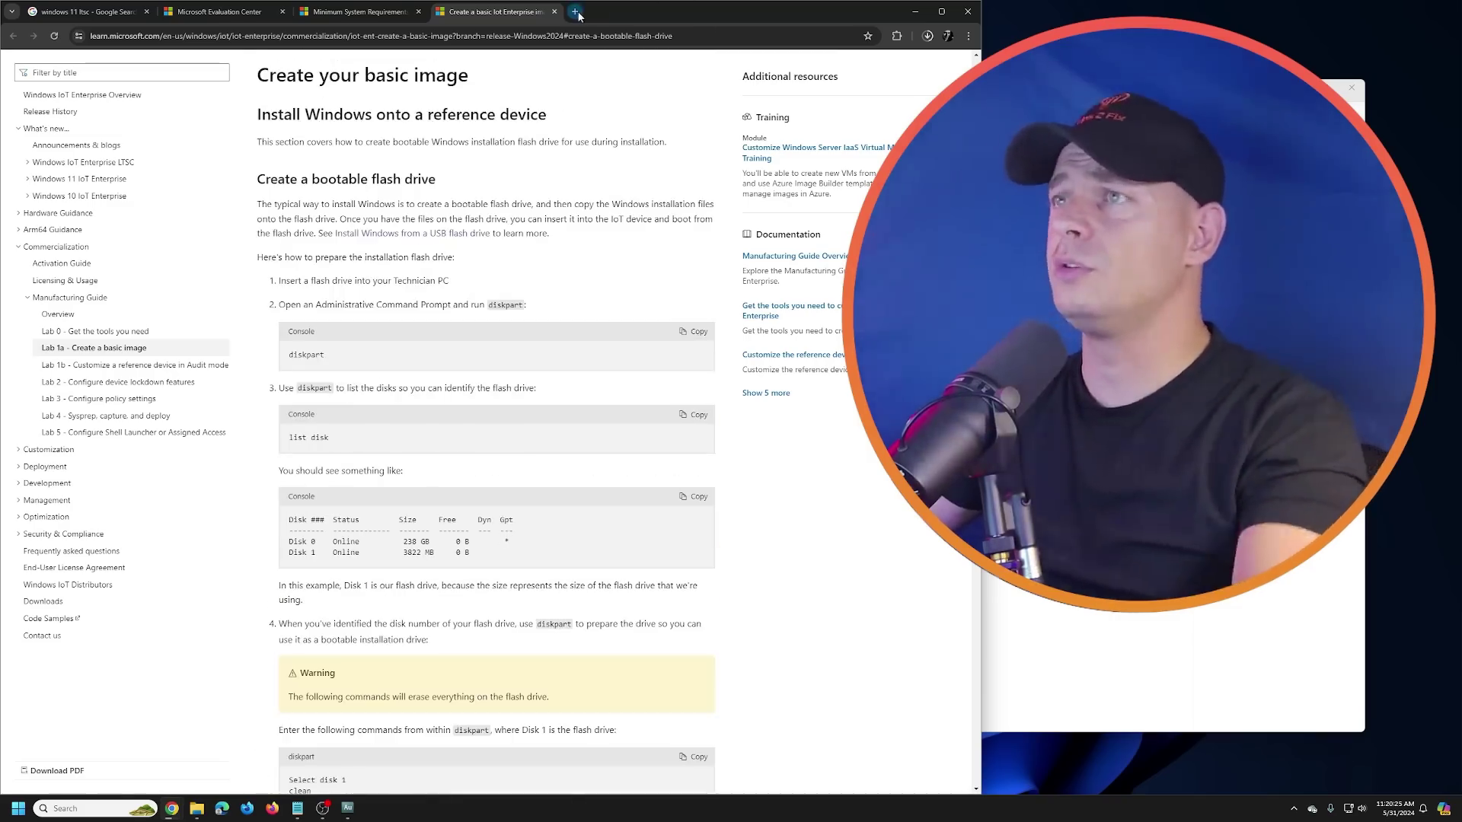
# Open a new blank Chrome tab beside the flash drive guide
pyautogui.click(574, 13)
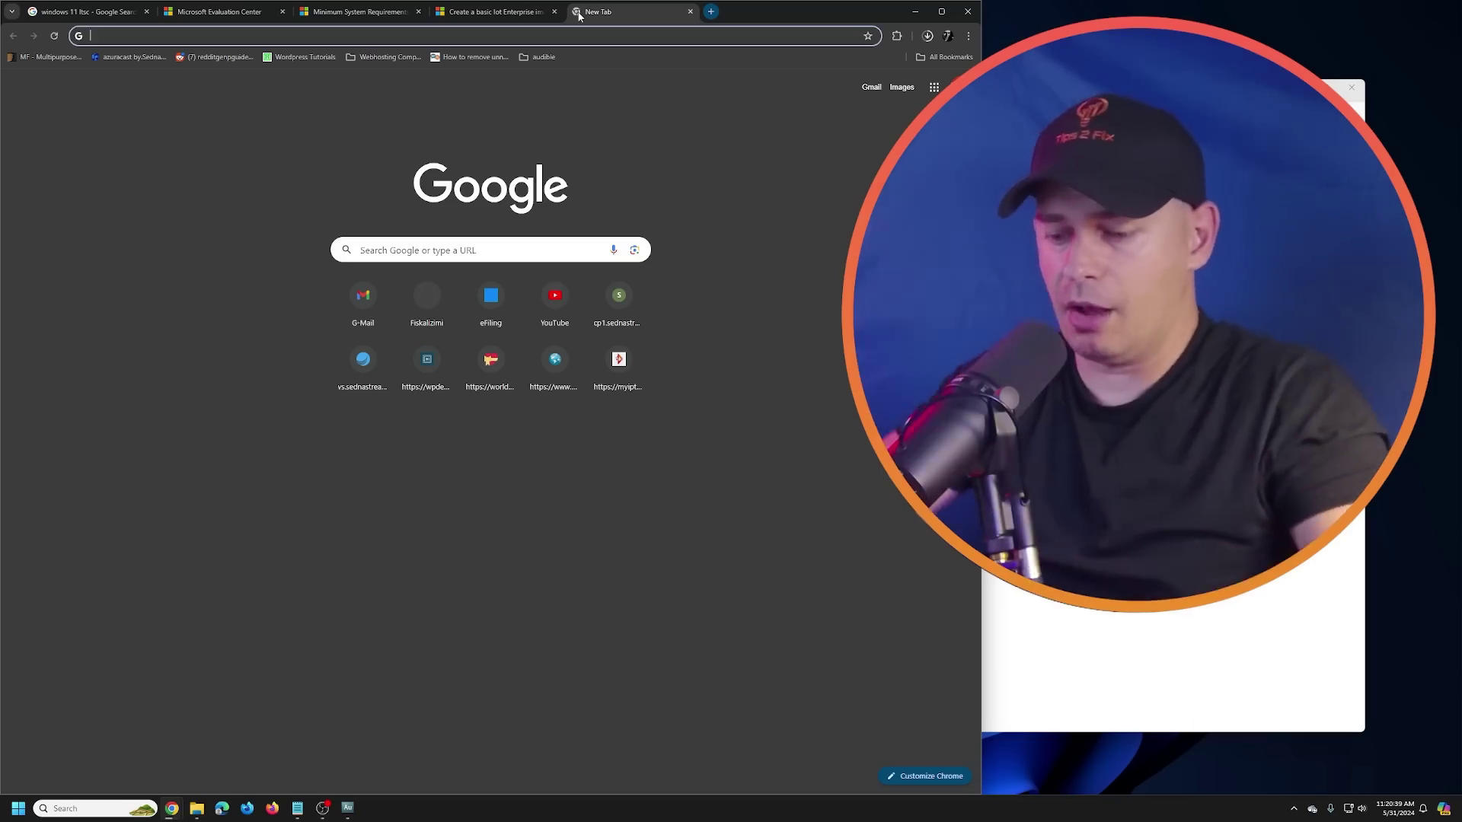
pyautogui.write('ru')
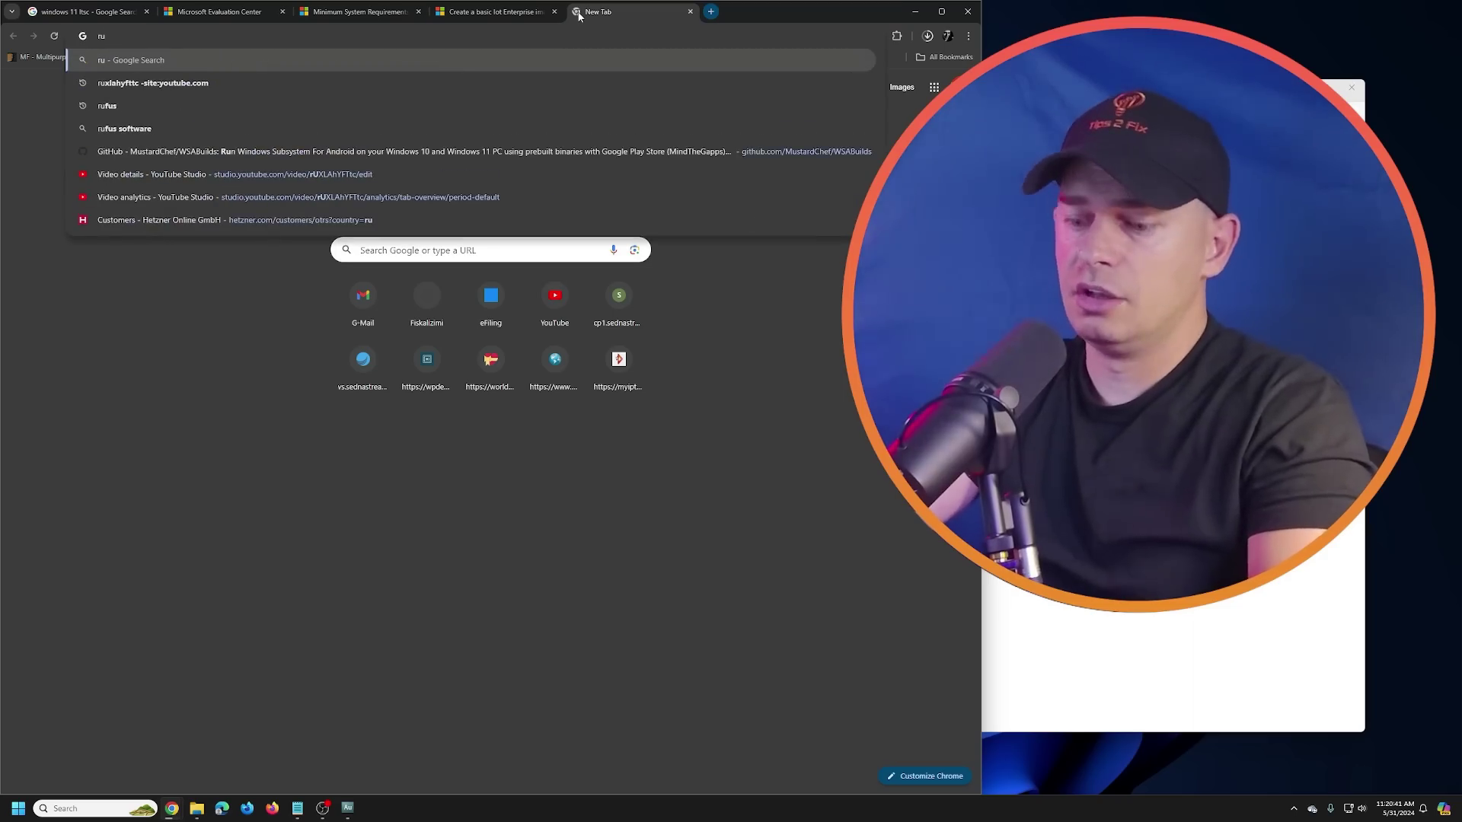
pyautogui.write('fus')
# Run a web search for 'rufus'
pyautogui.press('Return')
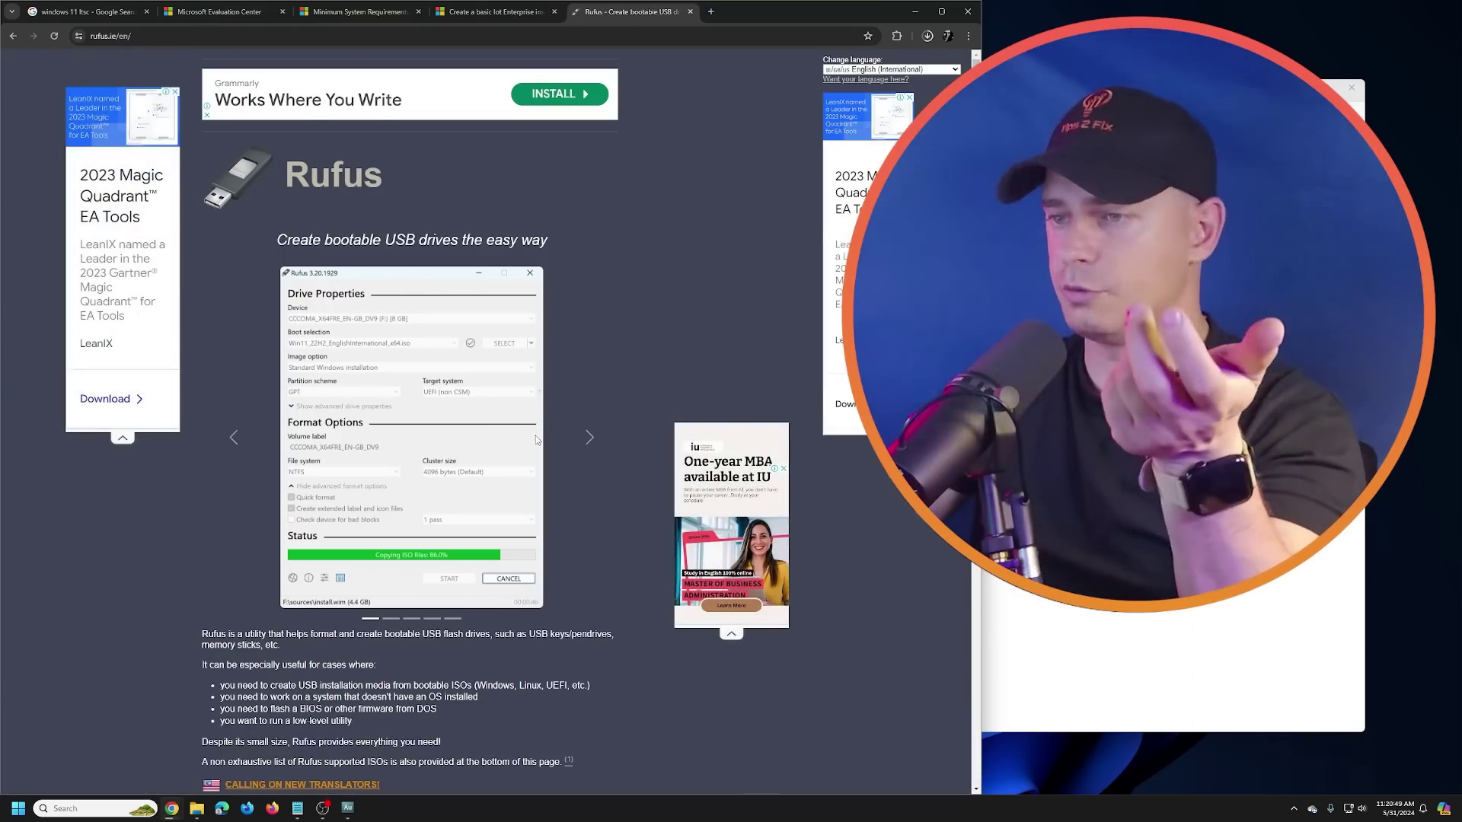
pyautogui.scroll(-3, 530, 432)
pyautogui.scroll(-2, 523, 437)
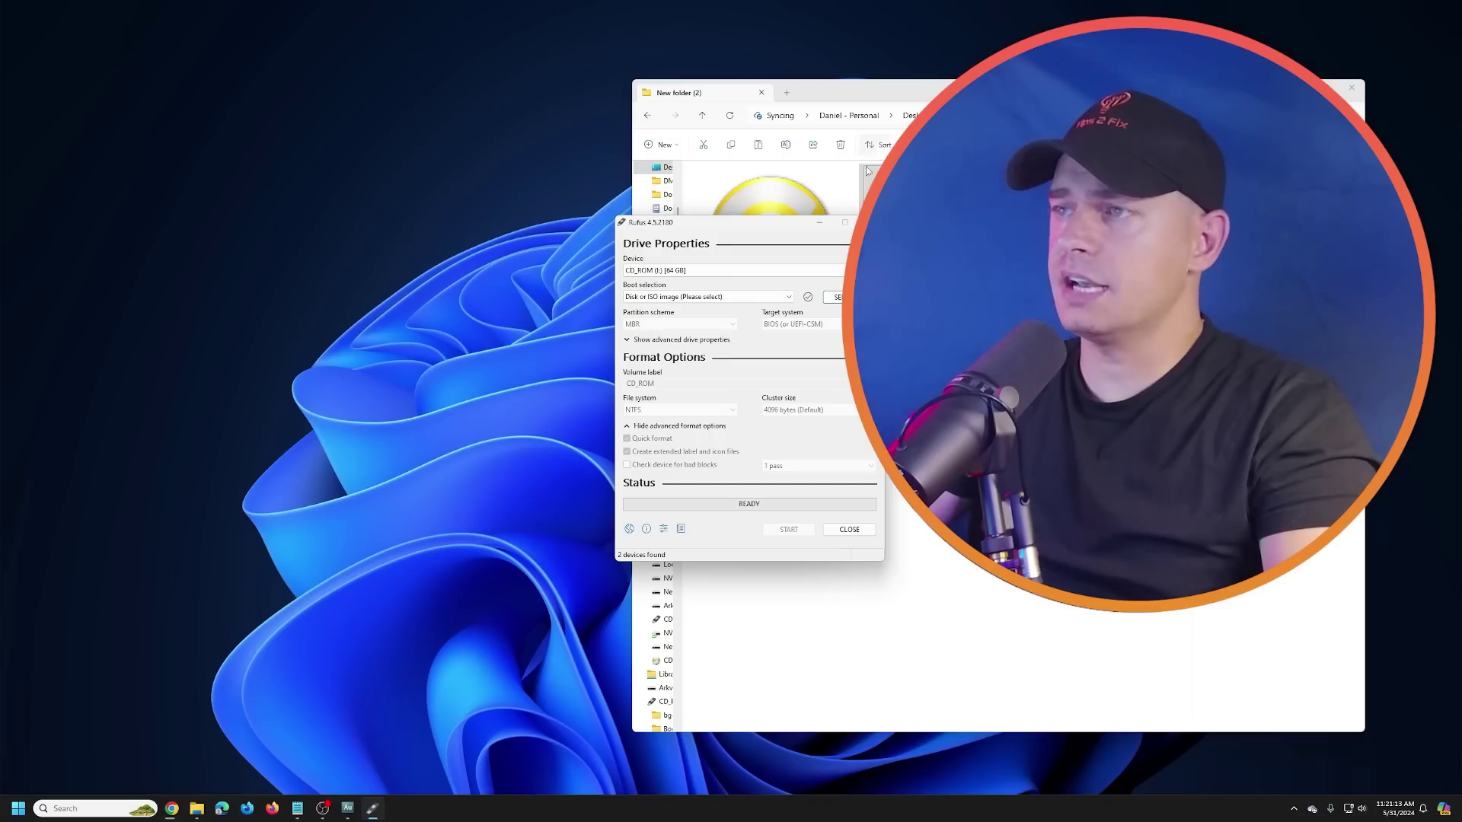
# Place Rufus beside the ISO folder and choose the 64 GB CD_ROM (I:) target drive
pyautogui.moveTo(741, 220); pyautogui.dragTo(380, 217)
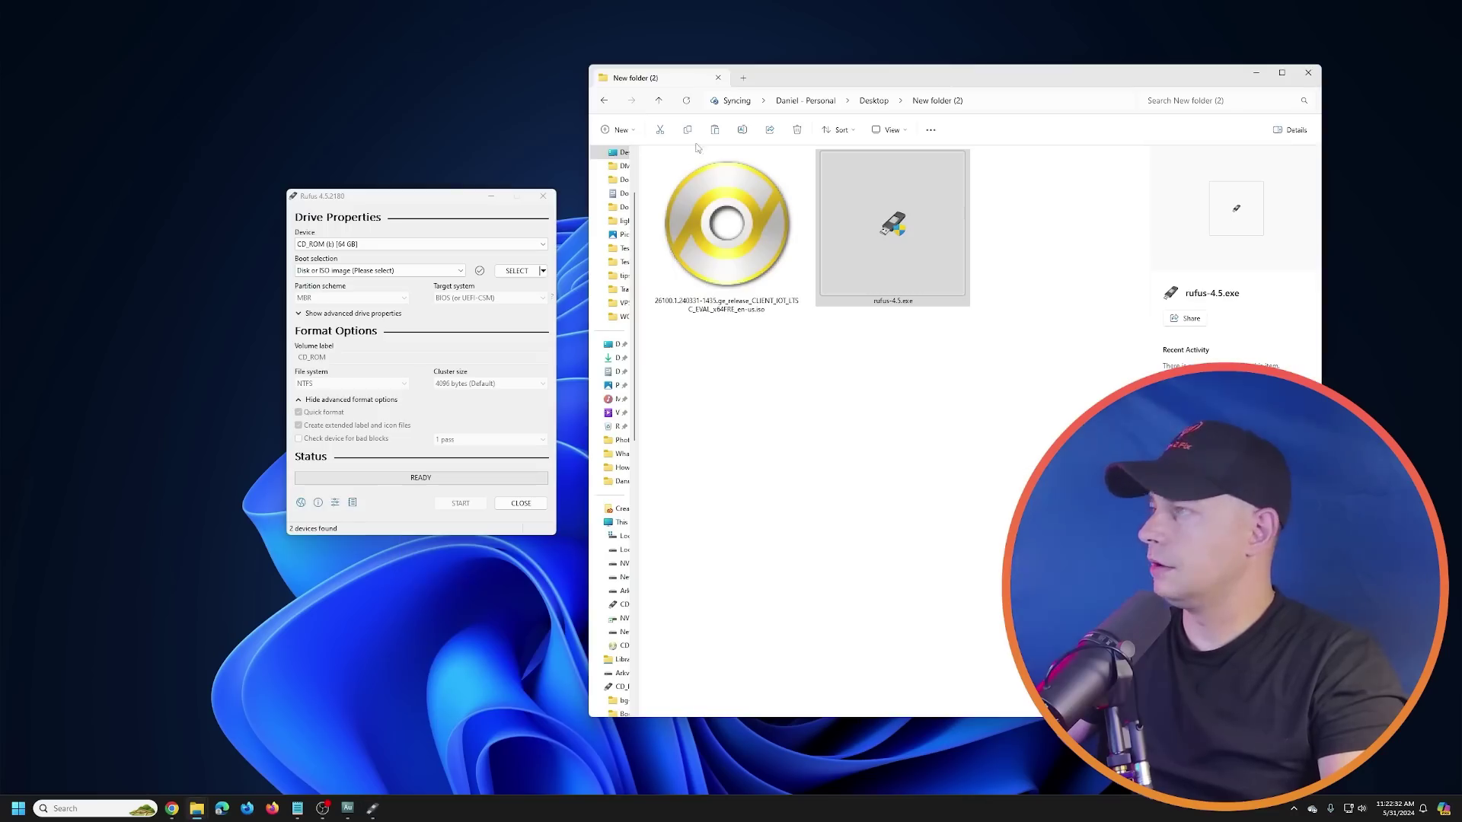
pyautogui.moveTo(410, 206); pyautogui.dragTo(349, 237)
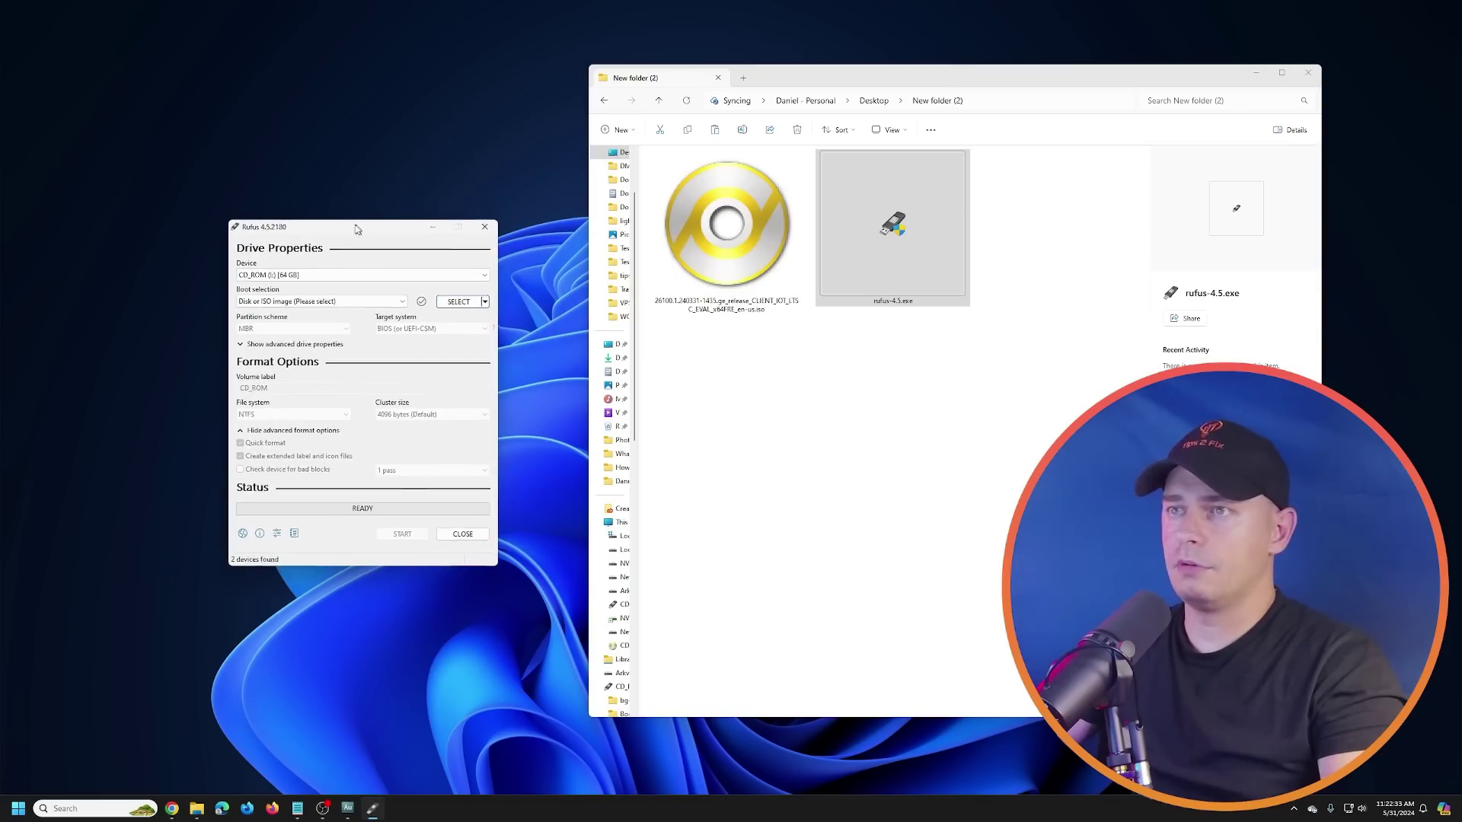
pyautogui.click(1001, 109)
pyautogui.rightClick(1002, 108)
pyautogui.click(1022, 131)
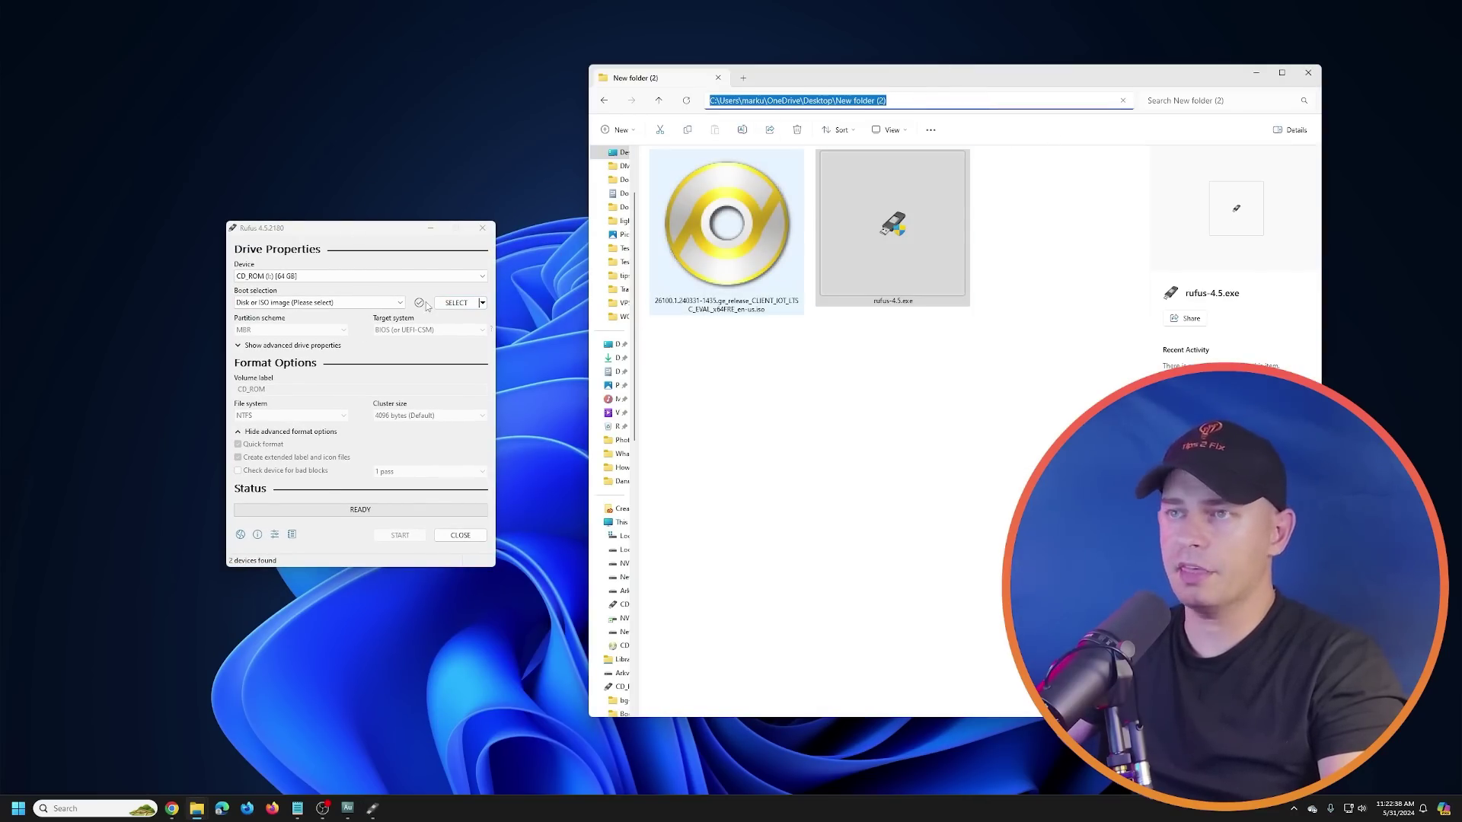
pyautogui.click(317, 277)
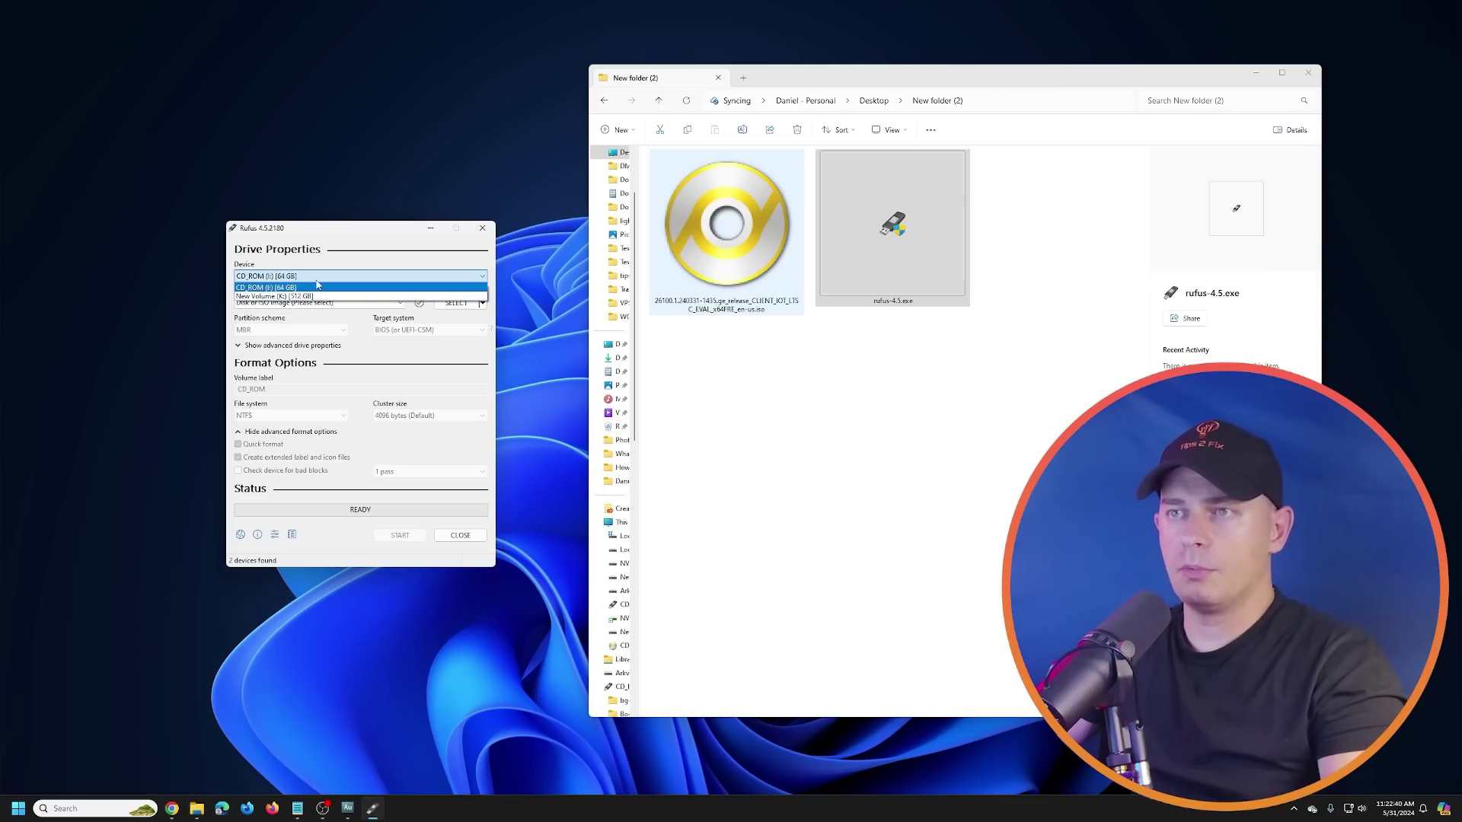
pyautogui.click(272, 290)
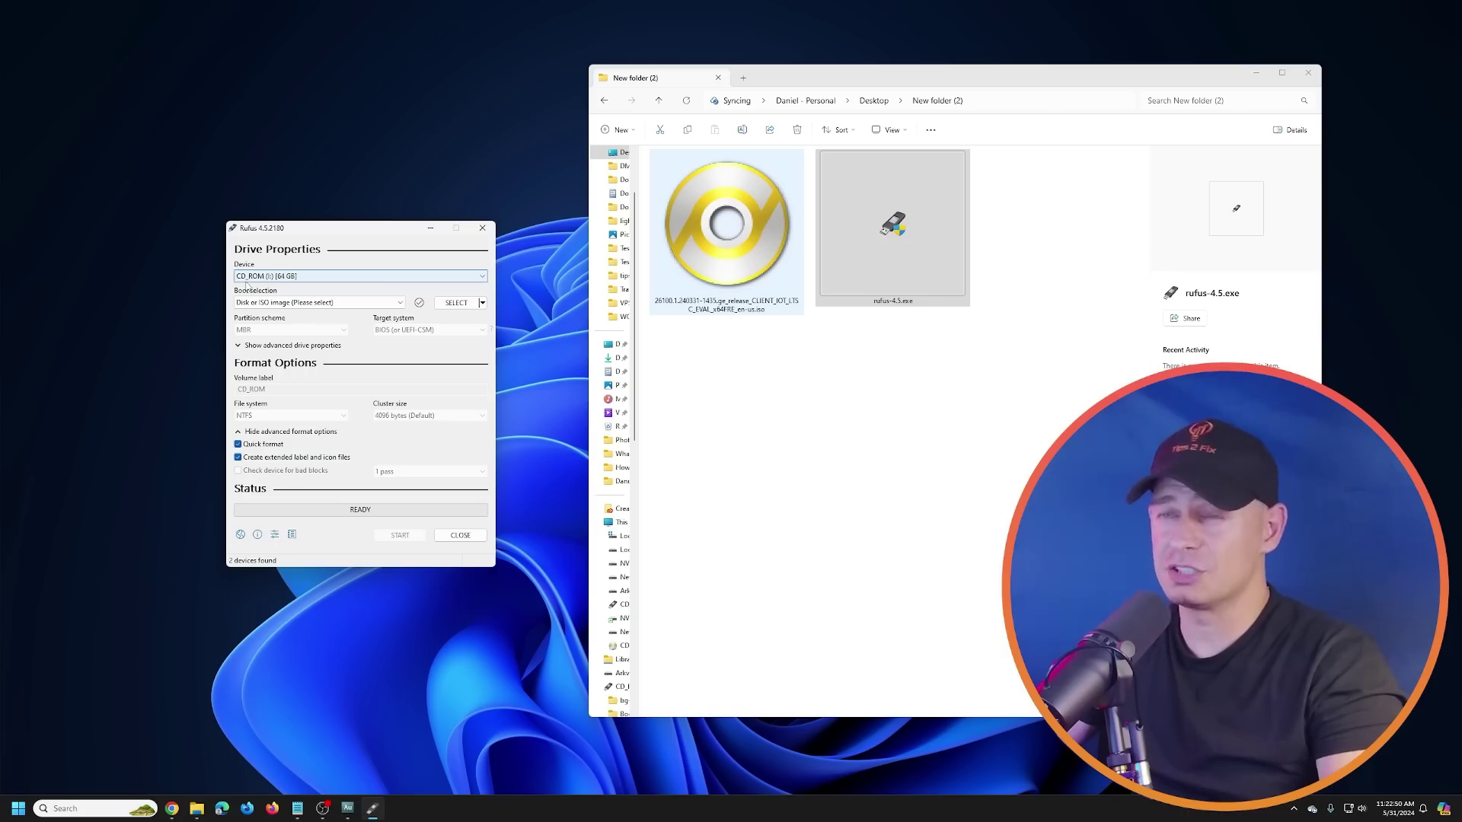
# Load the Windows IoT LTSC evaluation ISO and set the partition scheme to MBR
pyautogui.click(465, 320)
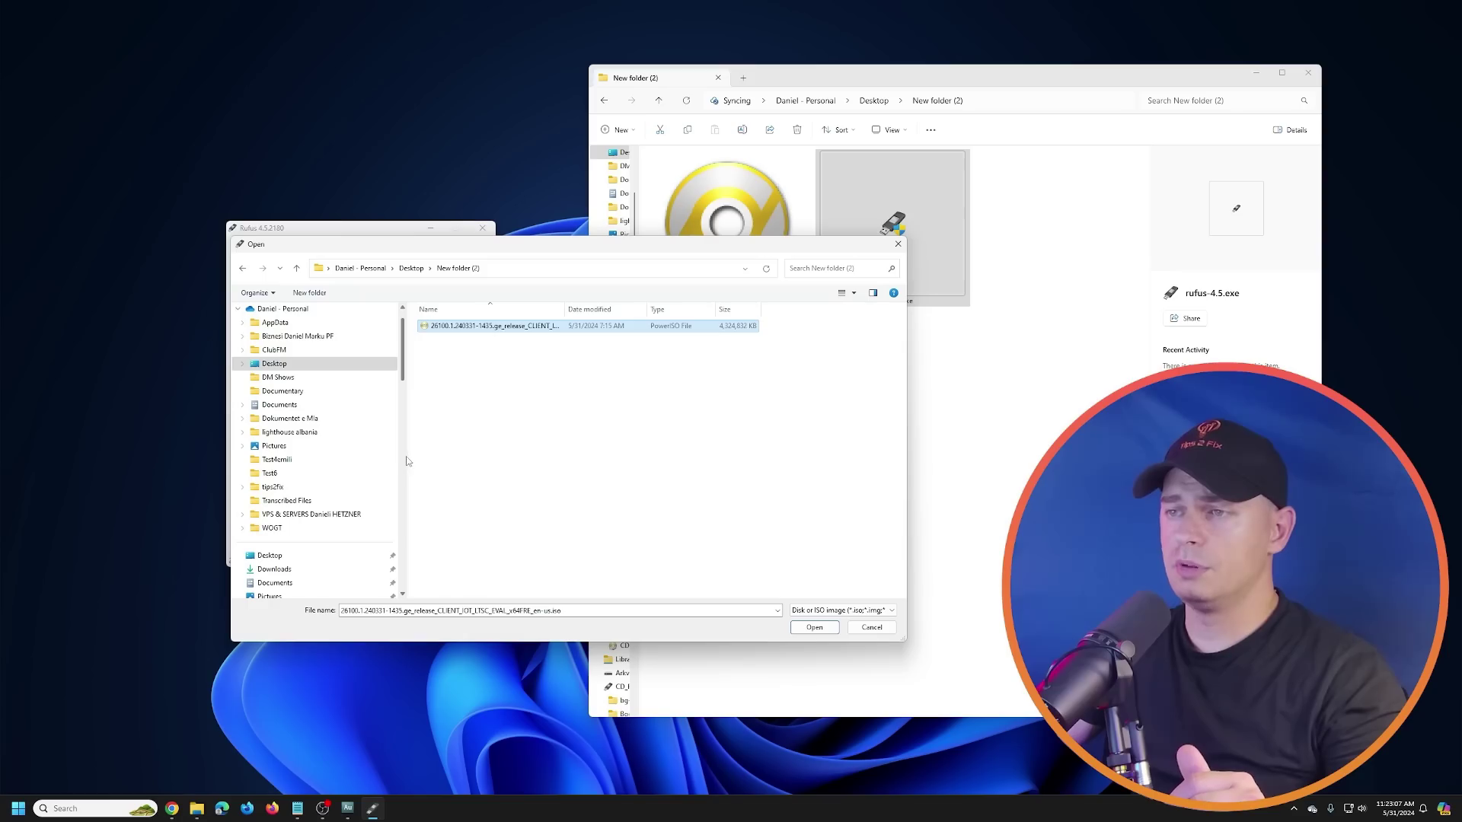
pyautogui.click(814, 627)
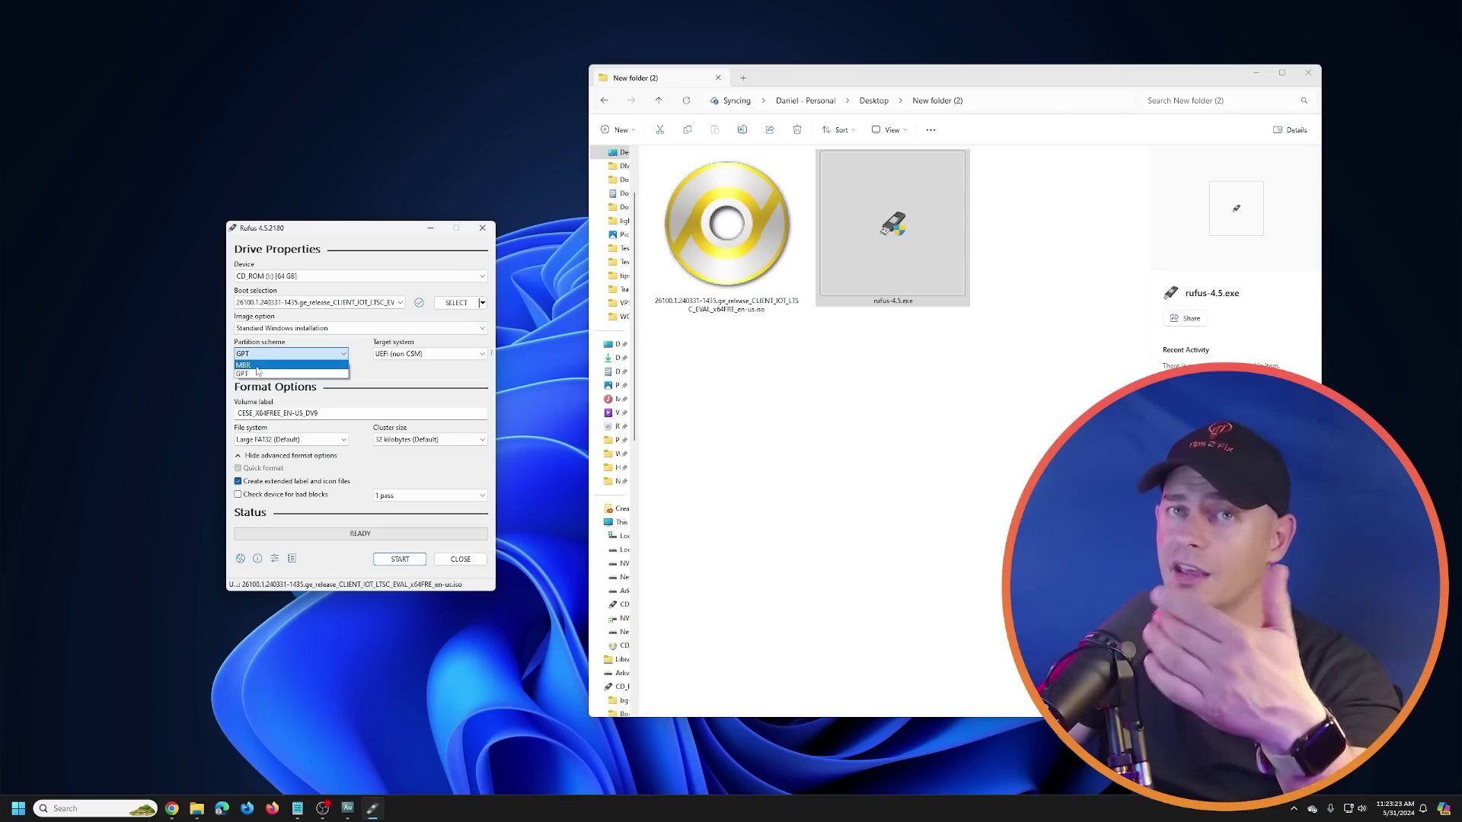
pyautogui.click(258, 366)
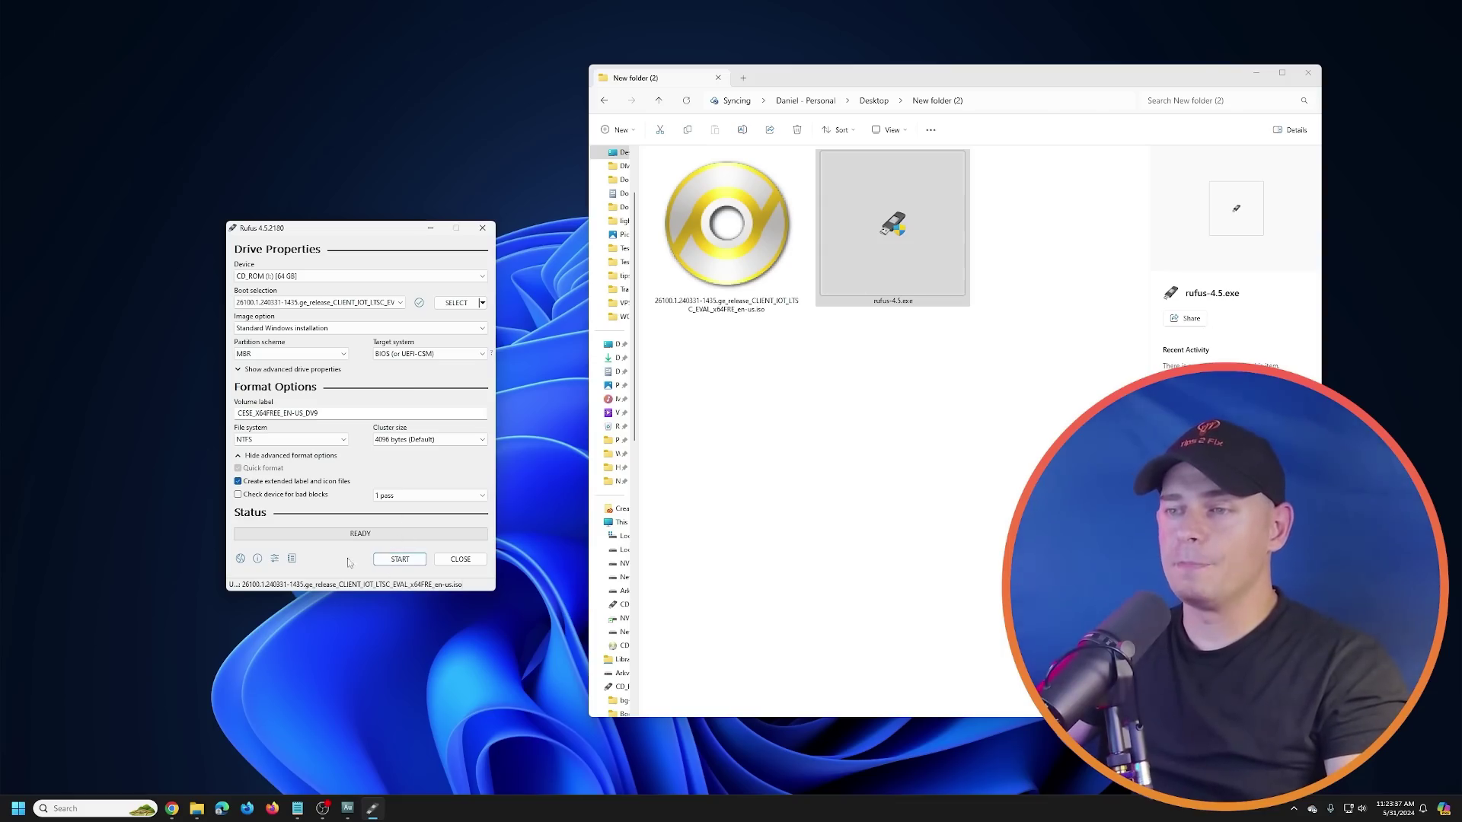
# Start writing the ISO, keeping default Windows customizations and confirming the drive erase
pyautogui.click(389, 560)
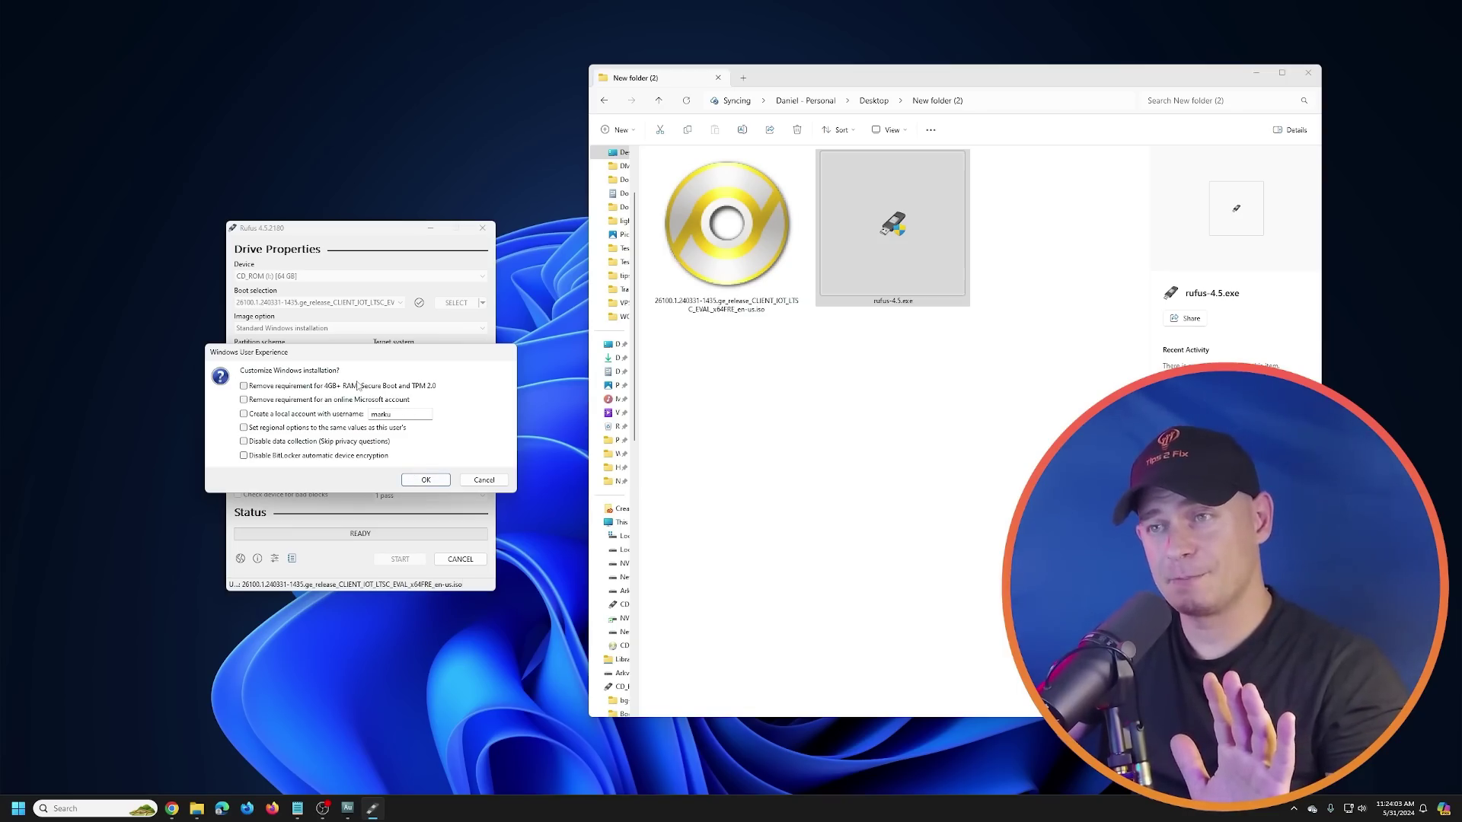
pyautogui.moveTo(366, 354); pyautogui.dragTo(324, 370)
pyautogui.click(379, 494)
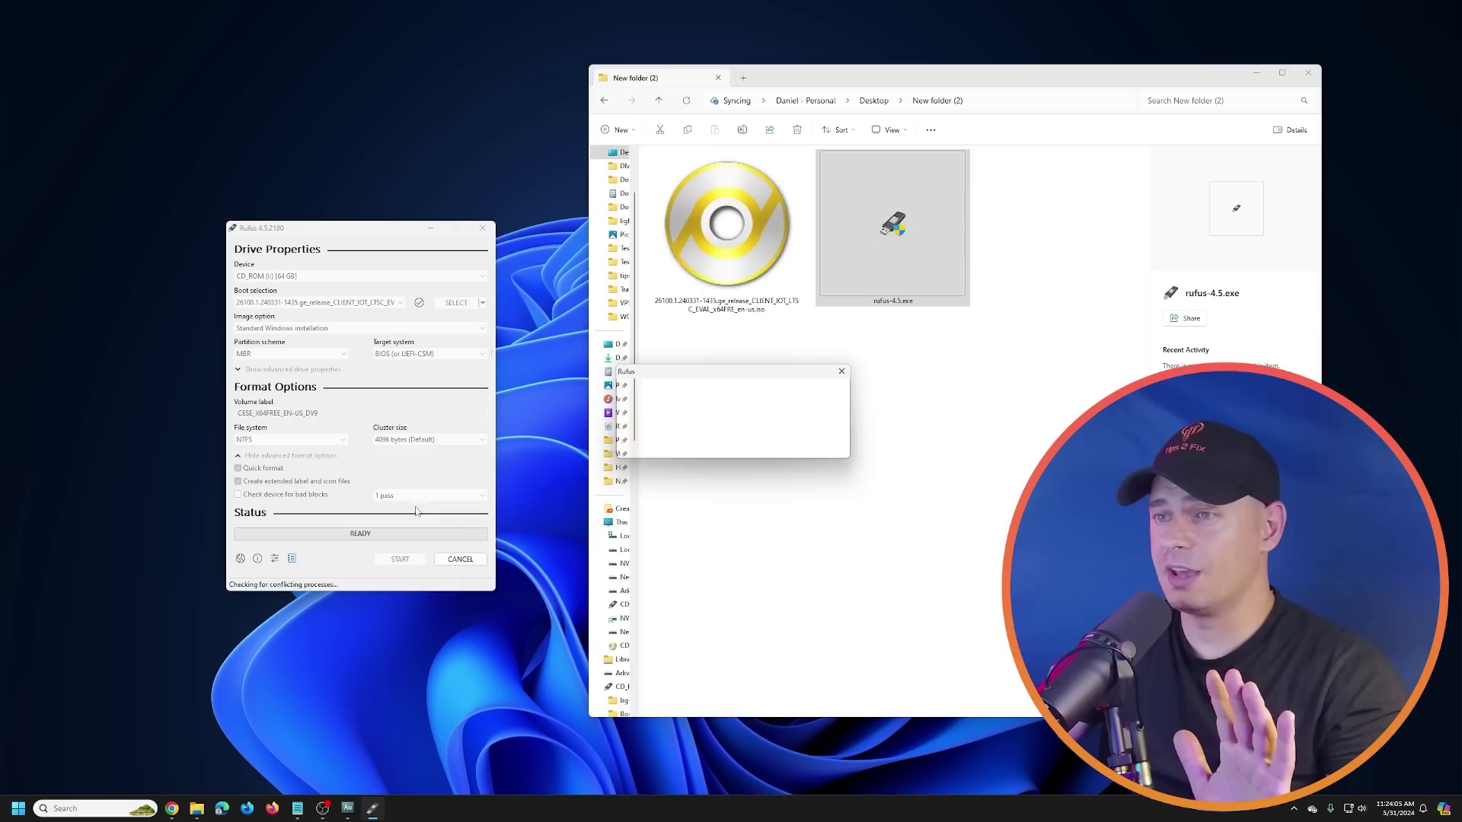
pyautogui.moveTo(728, 377); pyautogui.dragTo(379, 422)
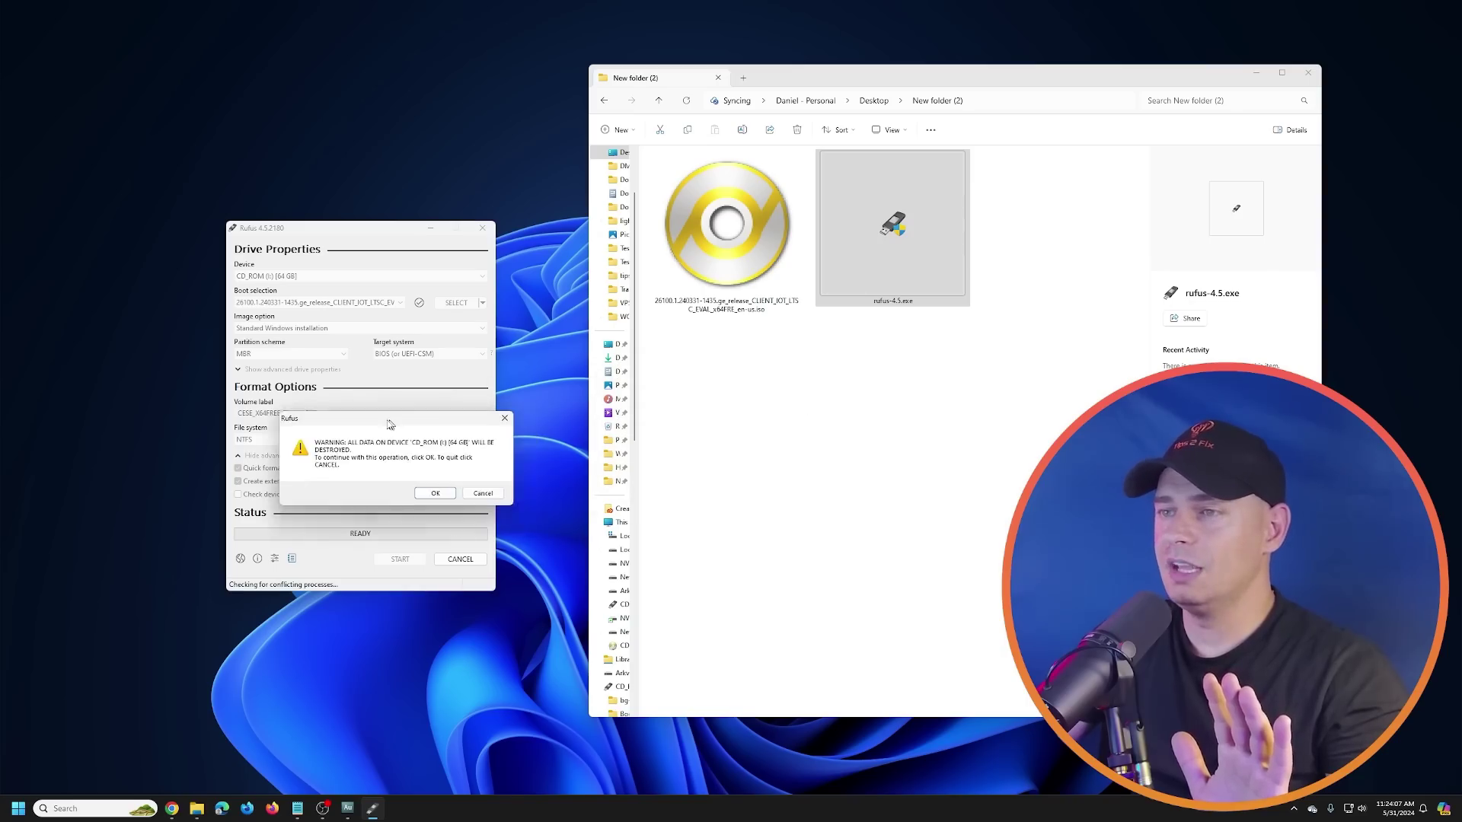
pyautogui.click(423, 491)
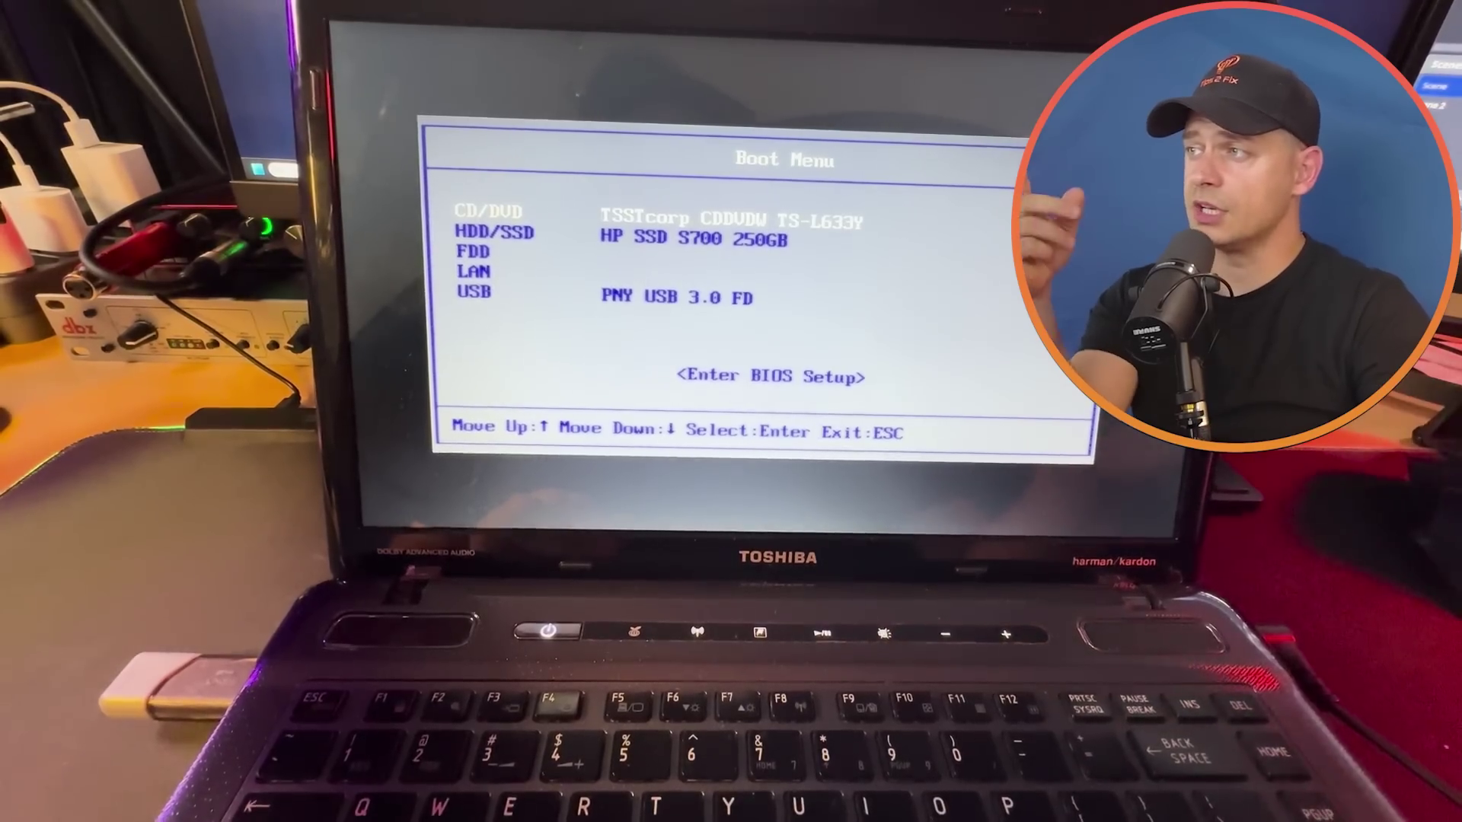
# Pick USB (PNY USB 3.0 FD) in the boot menu and boot from it
pyautogui.press('Down')
pyautogui.press('Down')
pyautogui.press('Down')
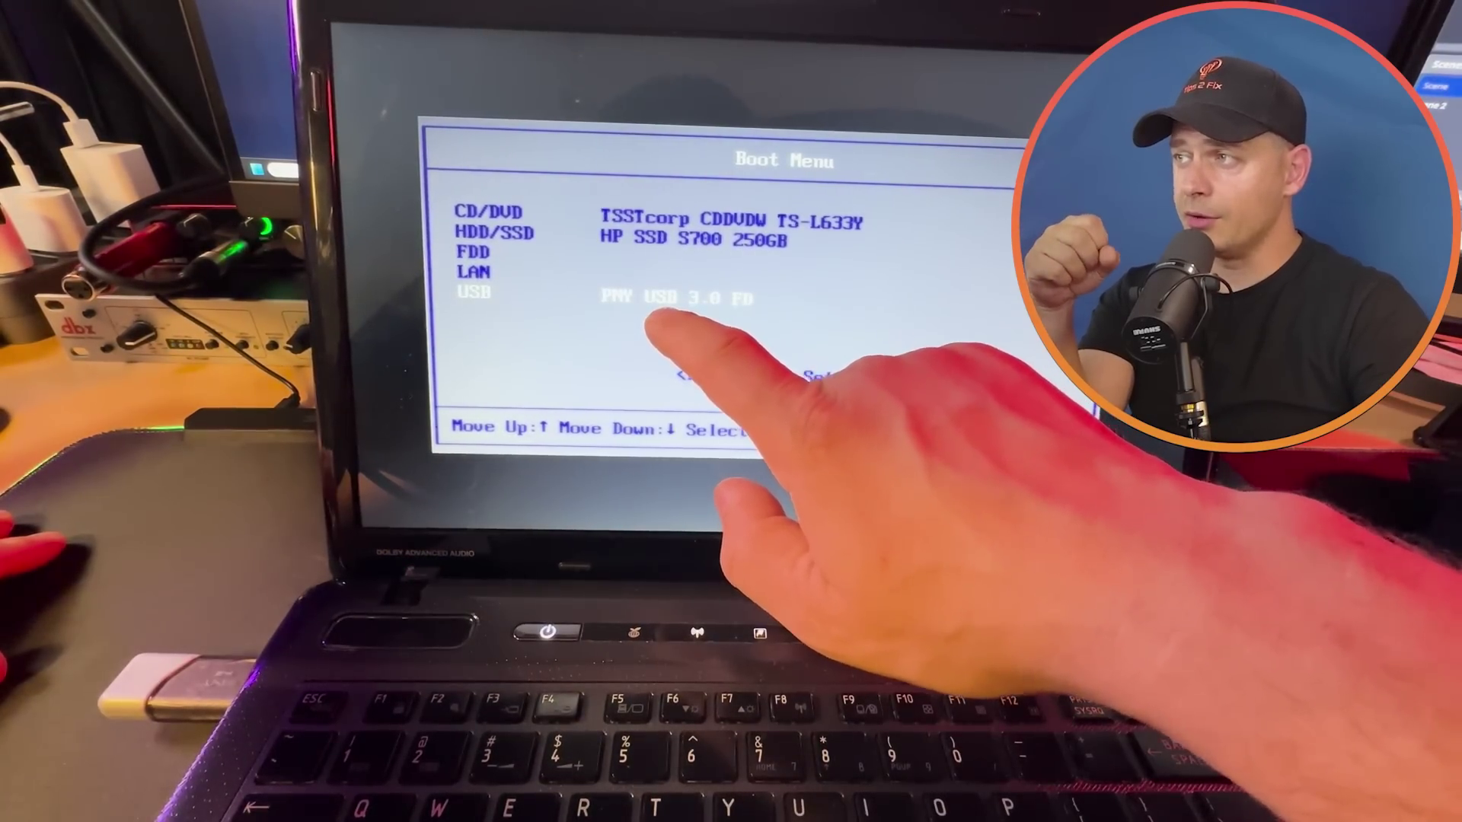
pyautogui.press('Return')
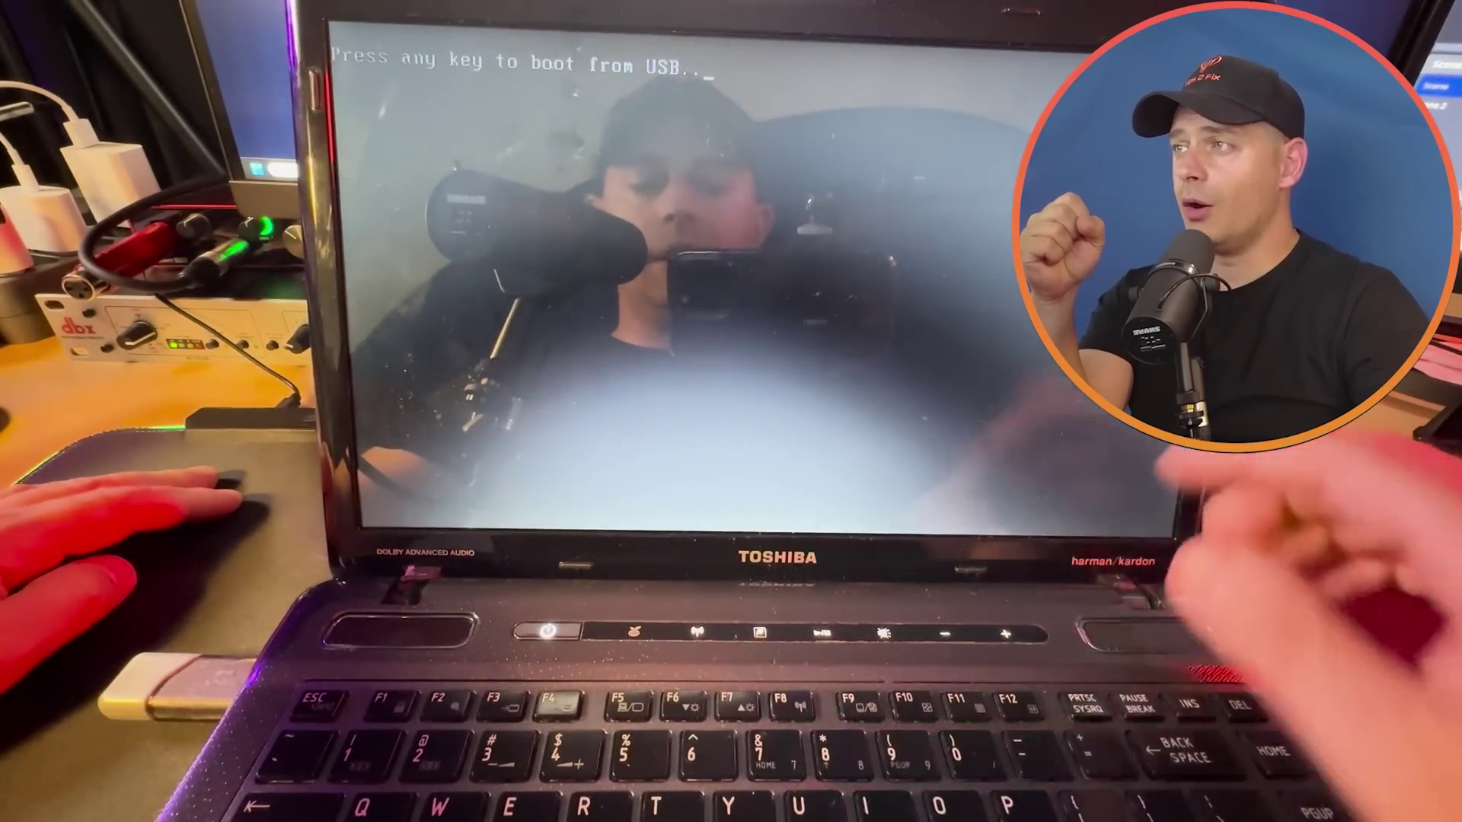
pyautogui.press('Return')
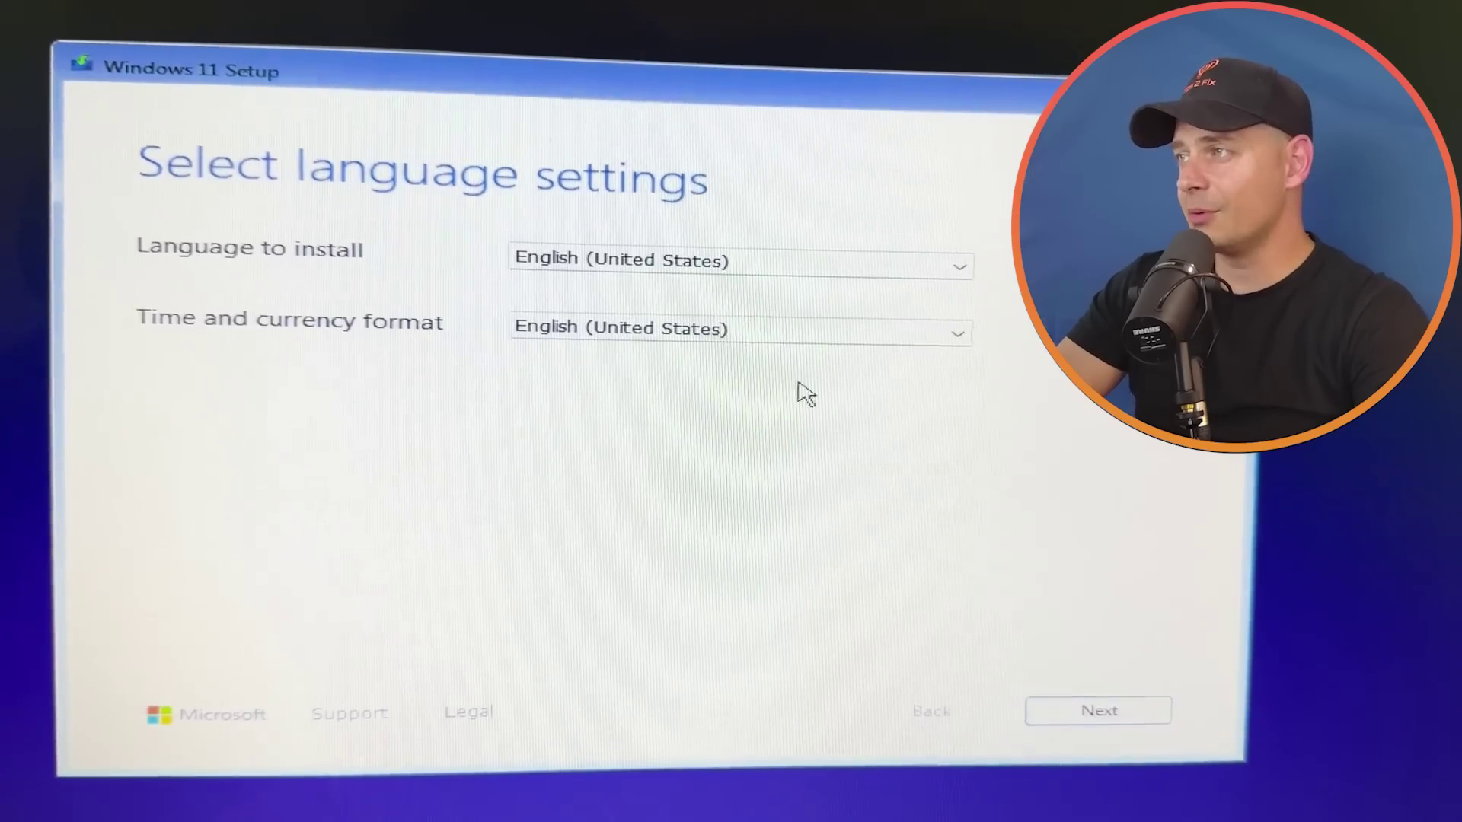
# Keep English (United States) for install language, time and currency format, and keyboard
pyautogui.click(901, 268)
pyautogui.click(901, 280)
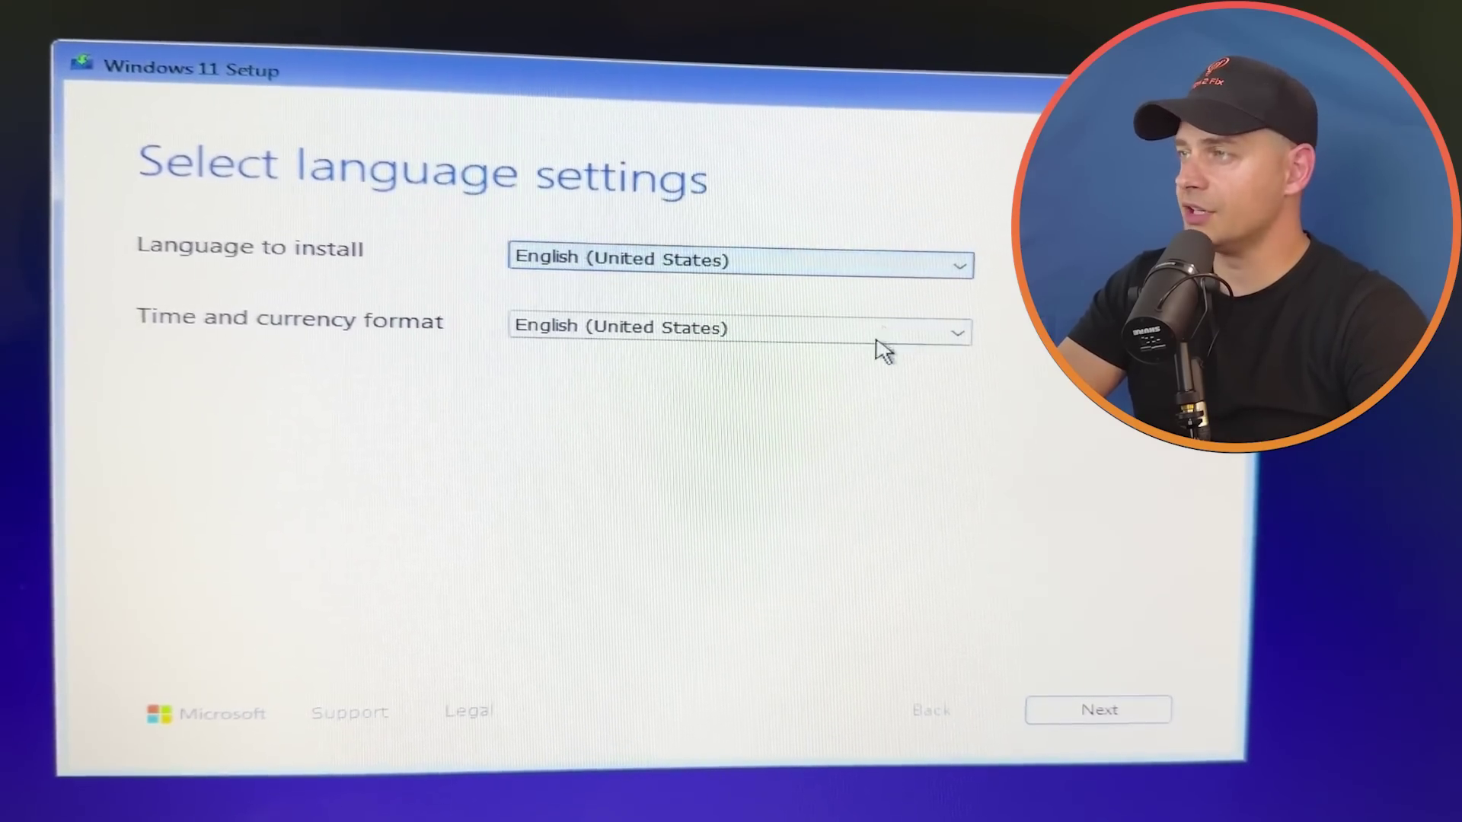
pyautogui.click(877, 334)
pyautogui.click(881, 343)
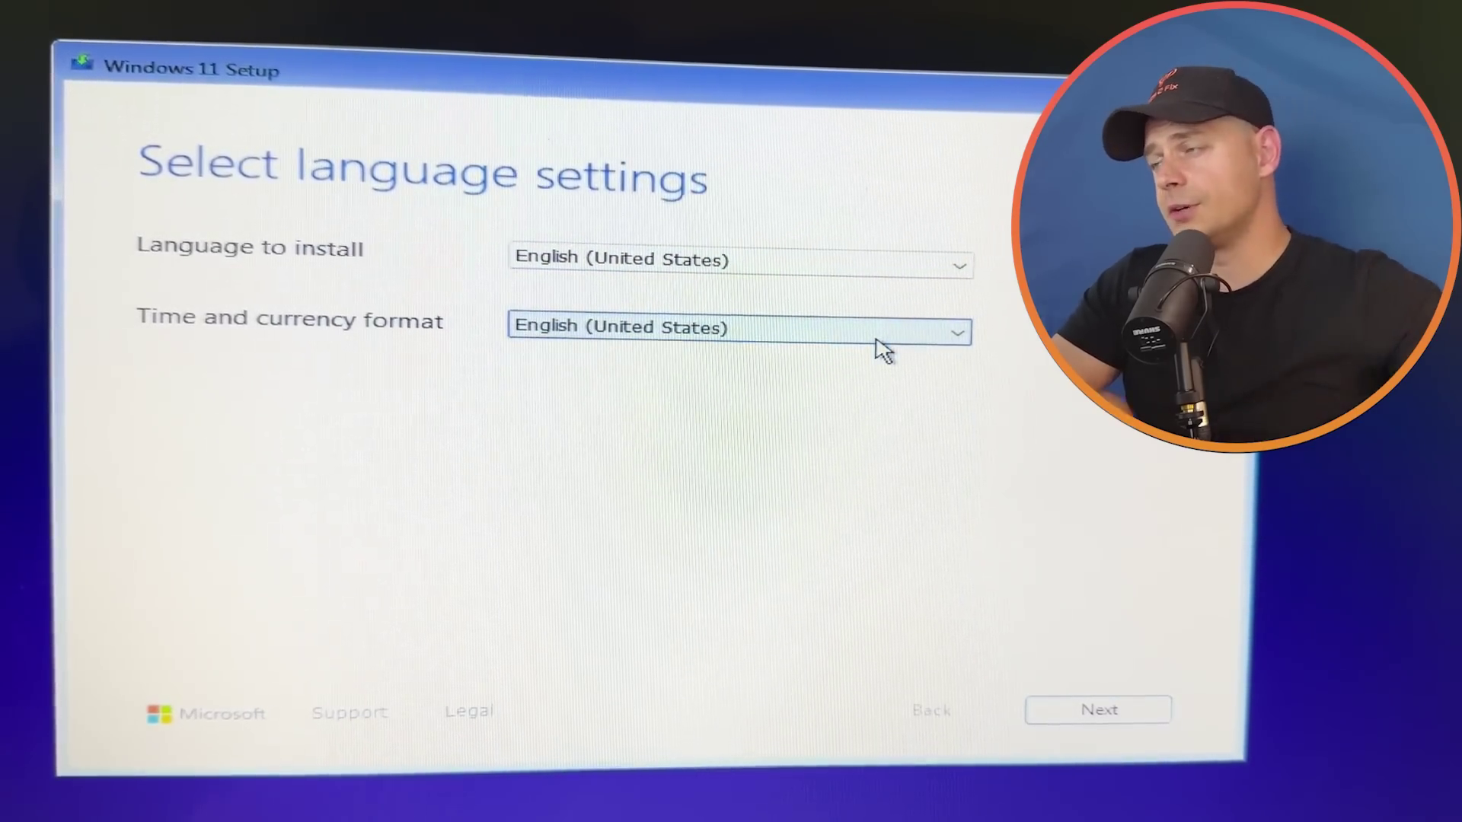
pyautogui.click(1105, 709)
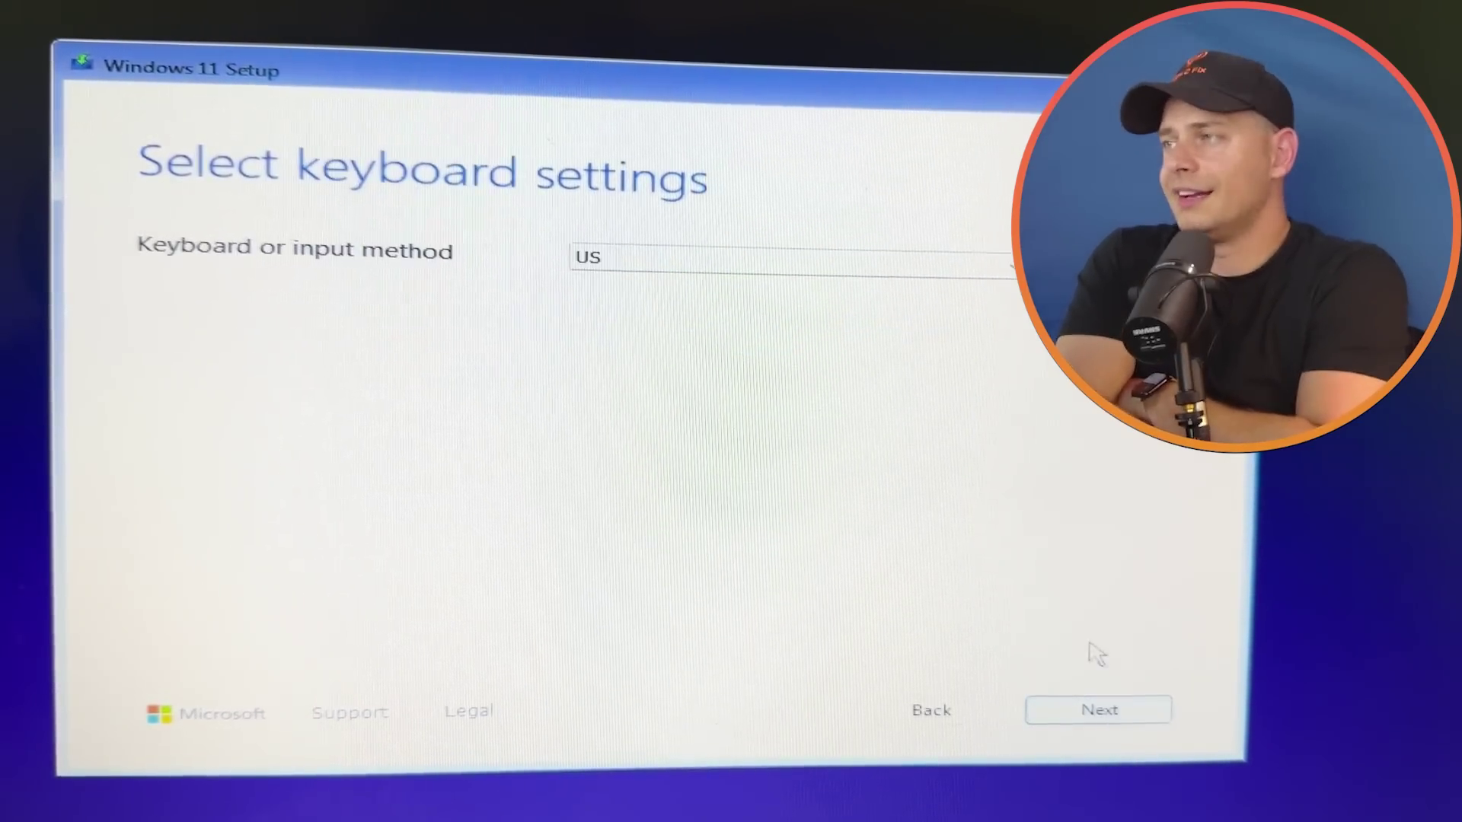
pyautogui.click(1053, 718)
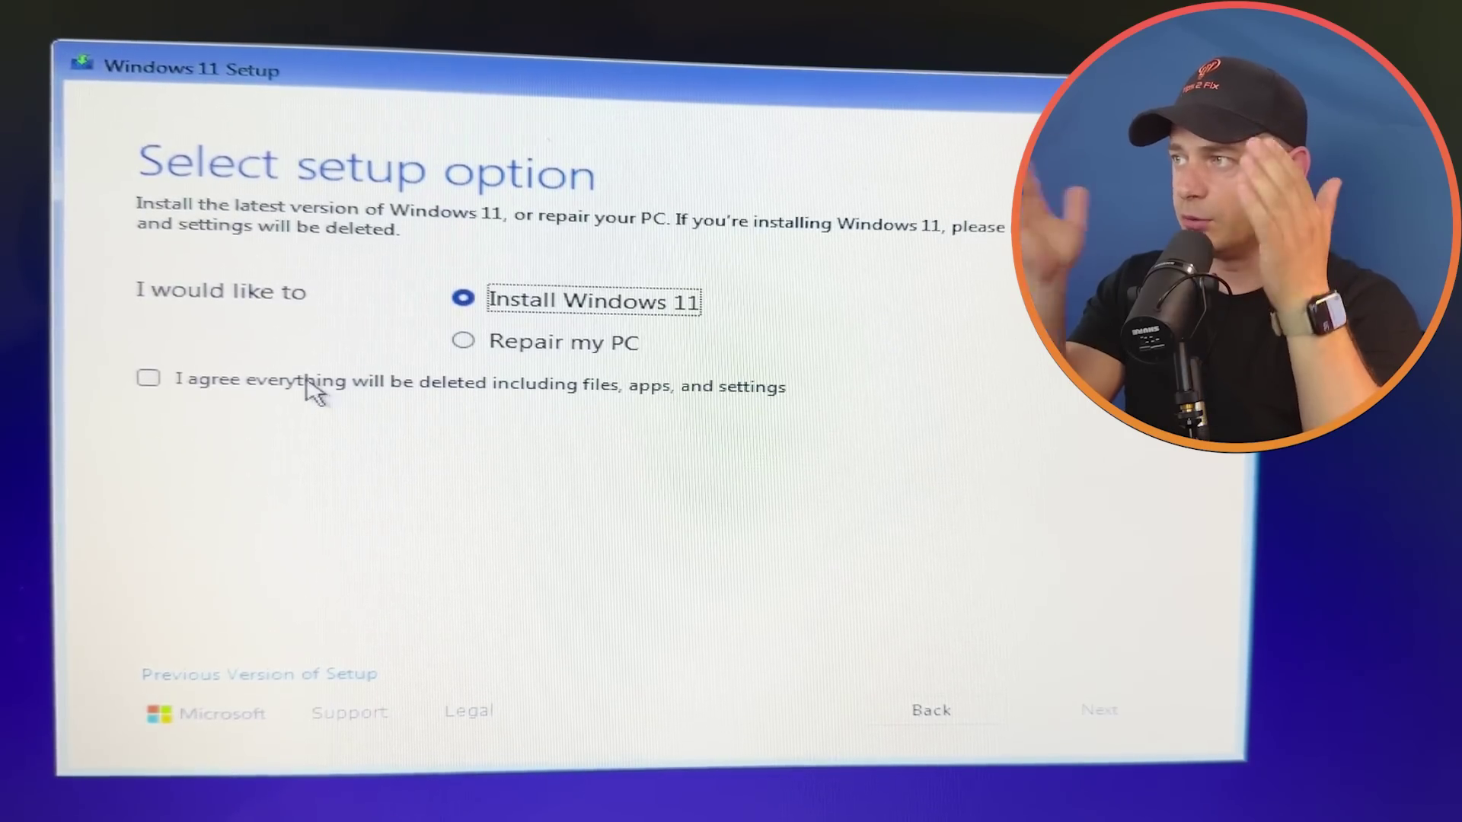
# Choose to install Windows 11 with everything deleted, and accept the license terms
pyautogui.click(286, 386)
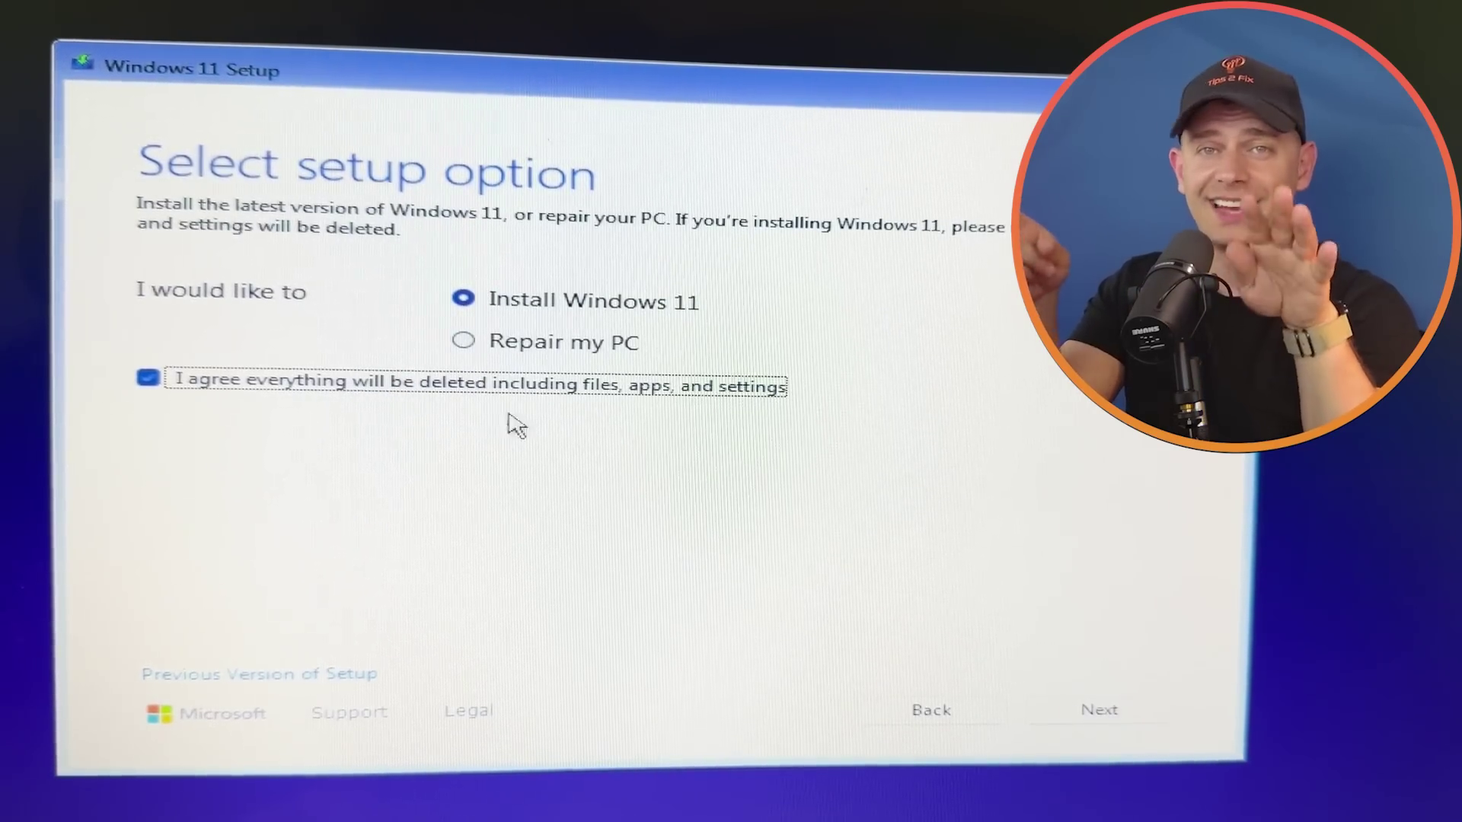
pyautogui.click(1100, 712)
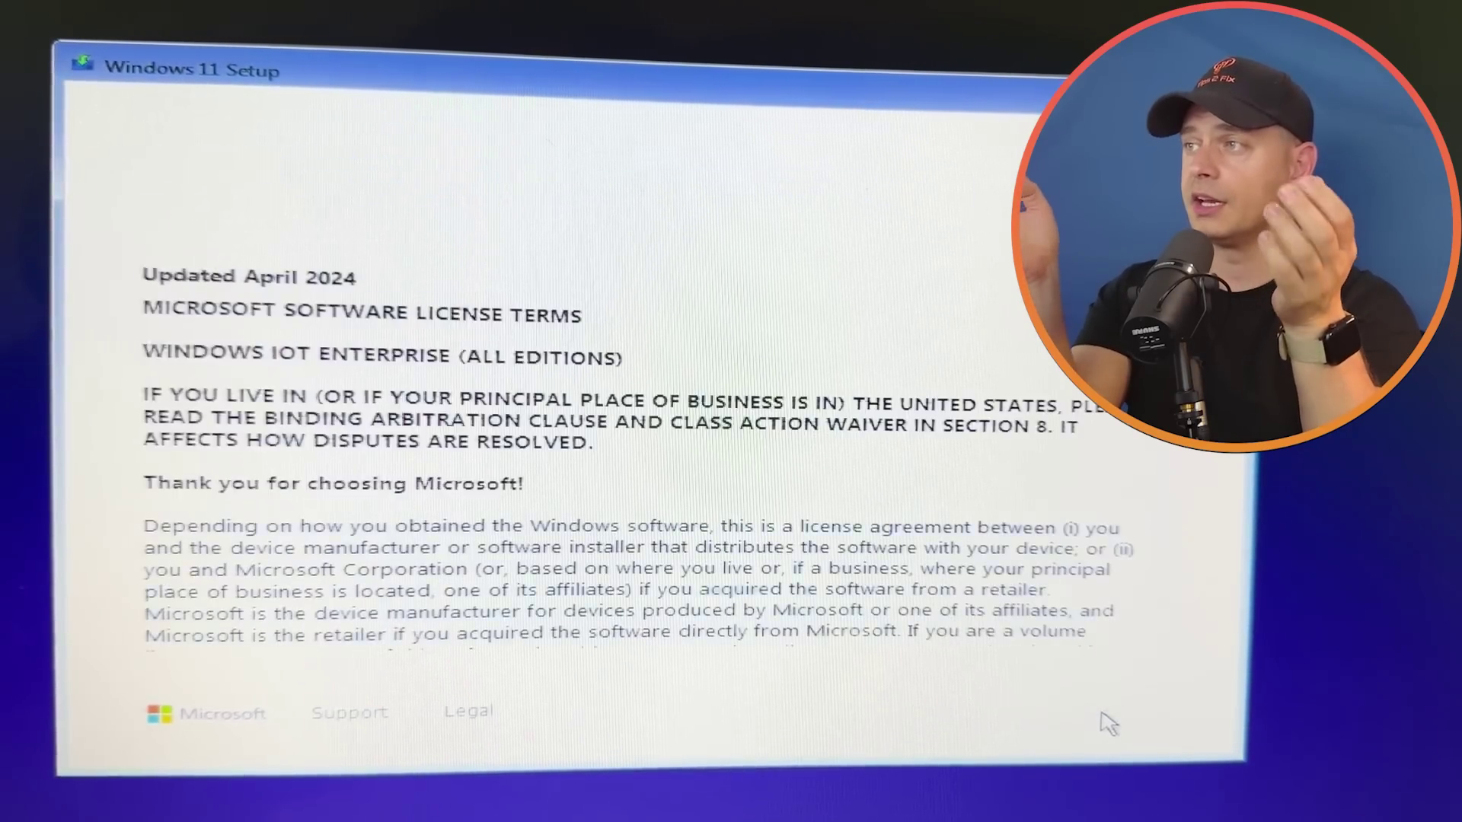
pyautogui.click(1099, 712)
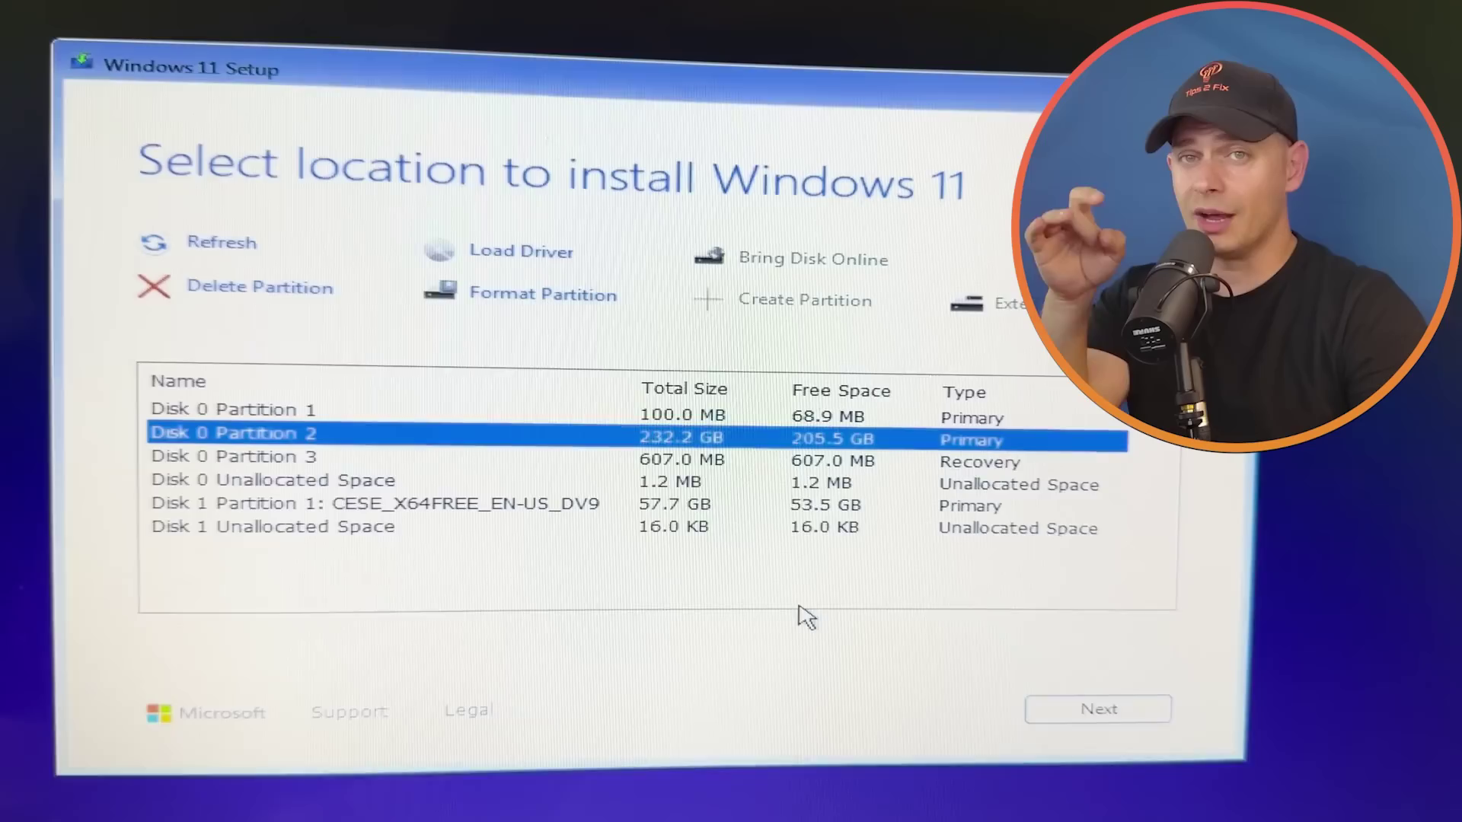
# Delete Disk 0 Partition 1 and the 607 MB recovery partition
pyautogui.click(485, 509)
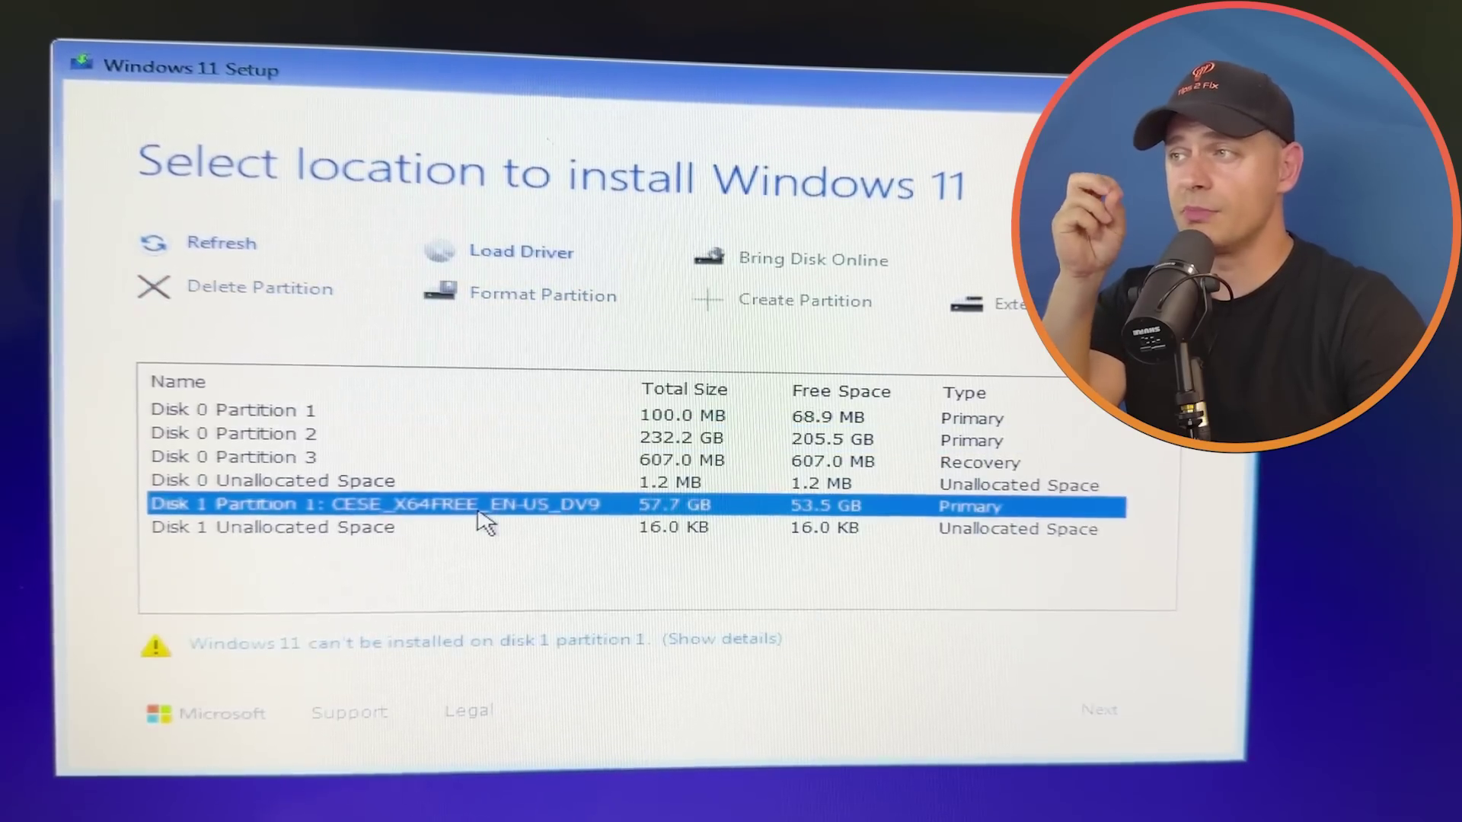
pyautogui.click(334, 416)
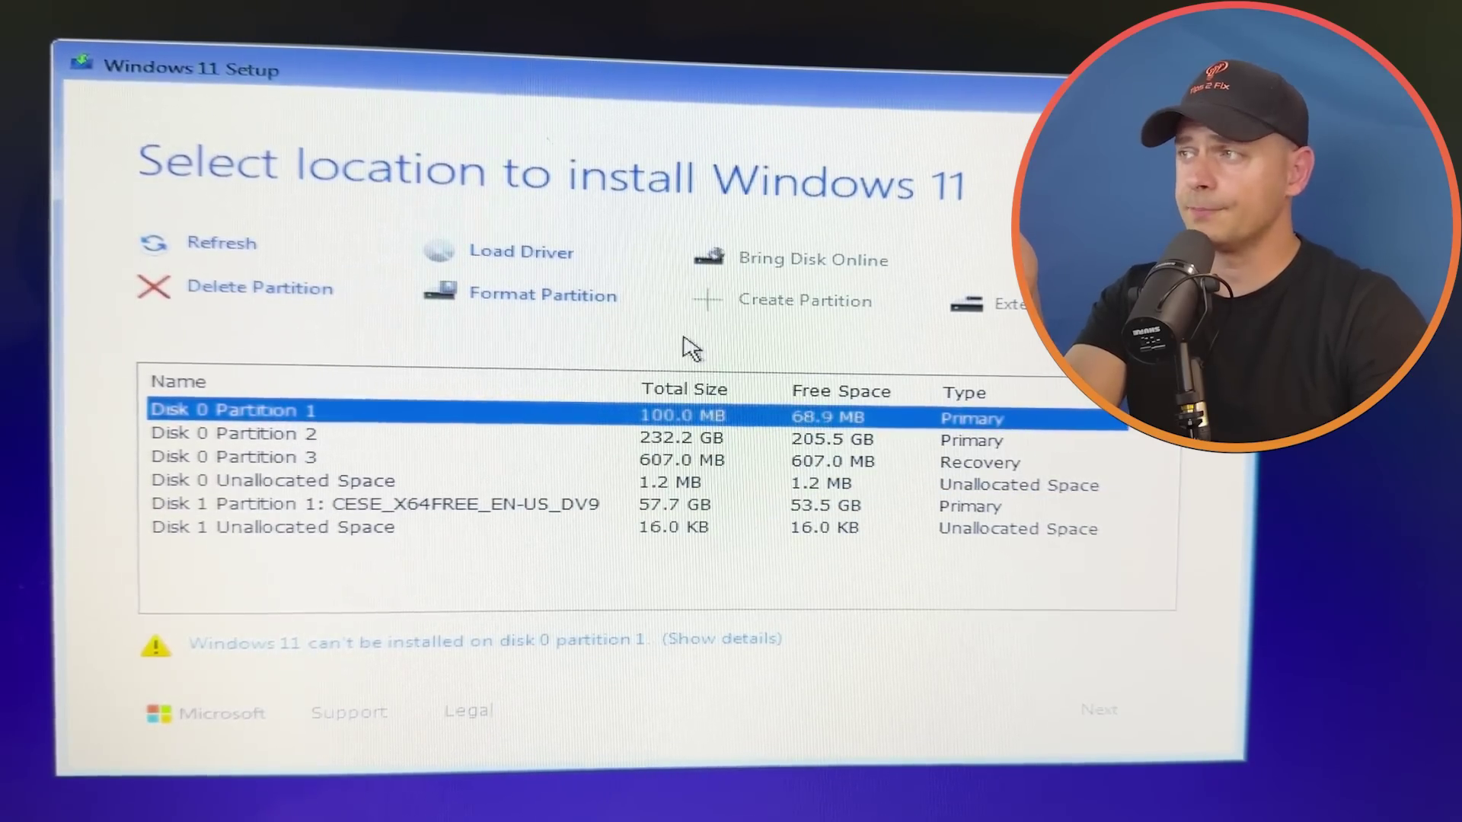
pyautogui.click(232, 292)
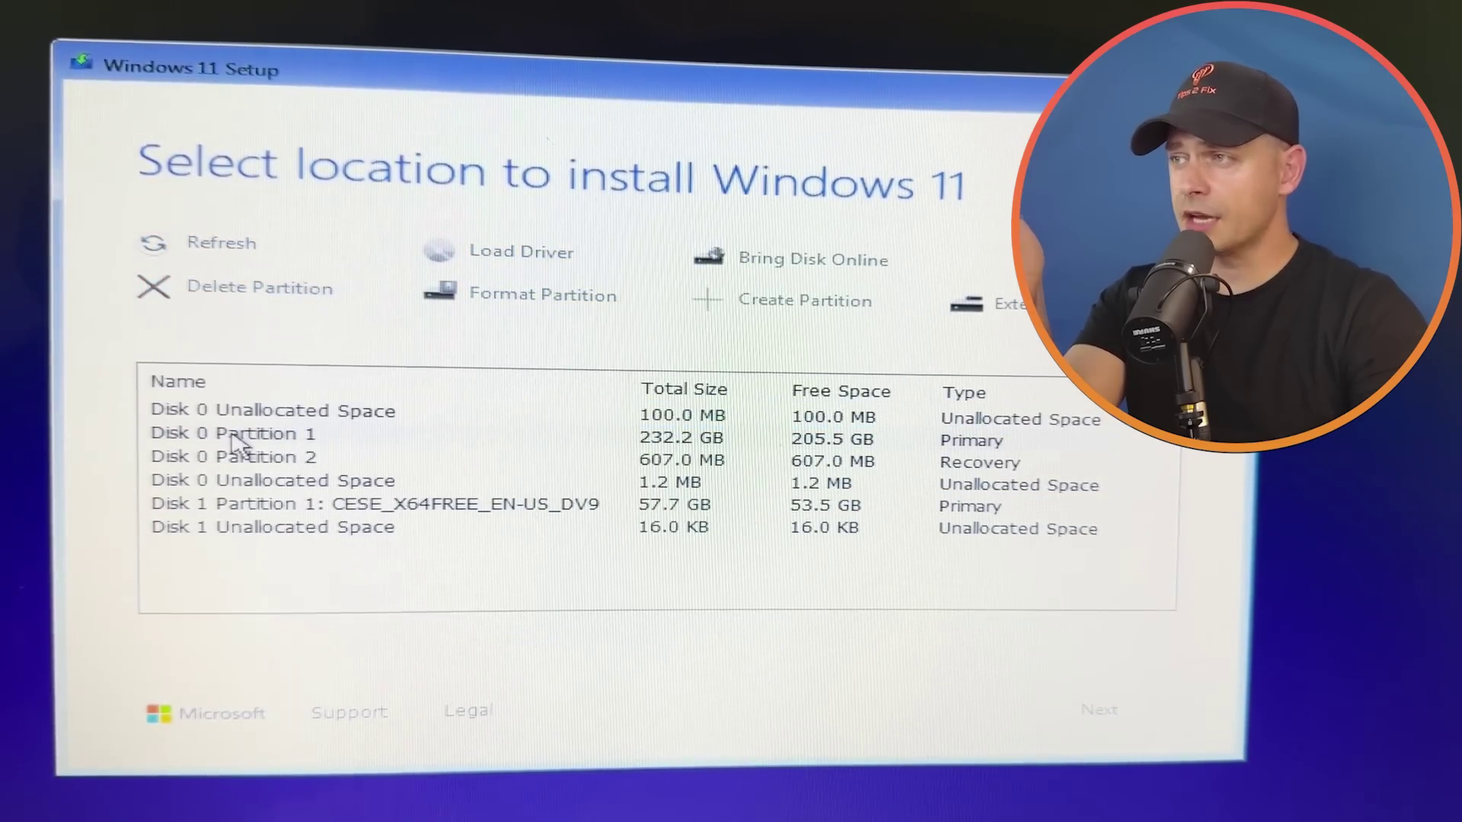
pyautogui.click(303, 435)
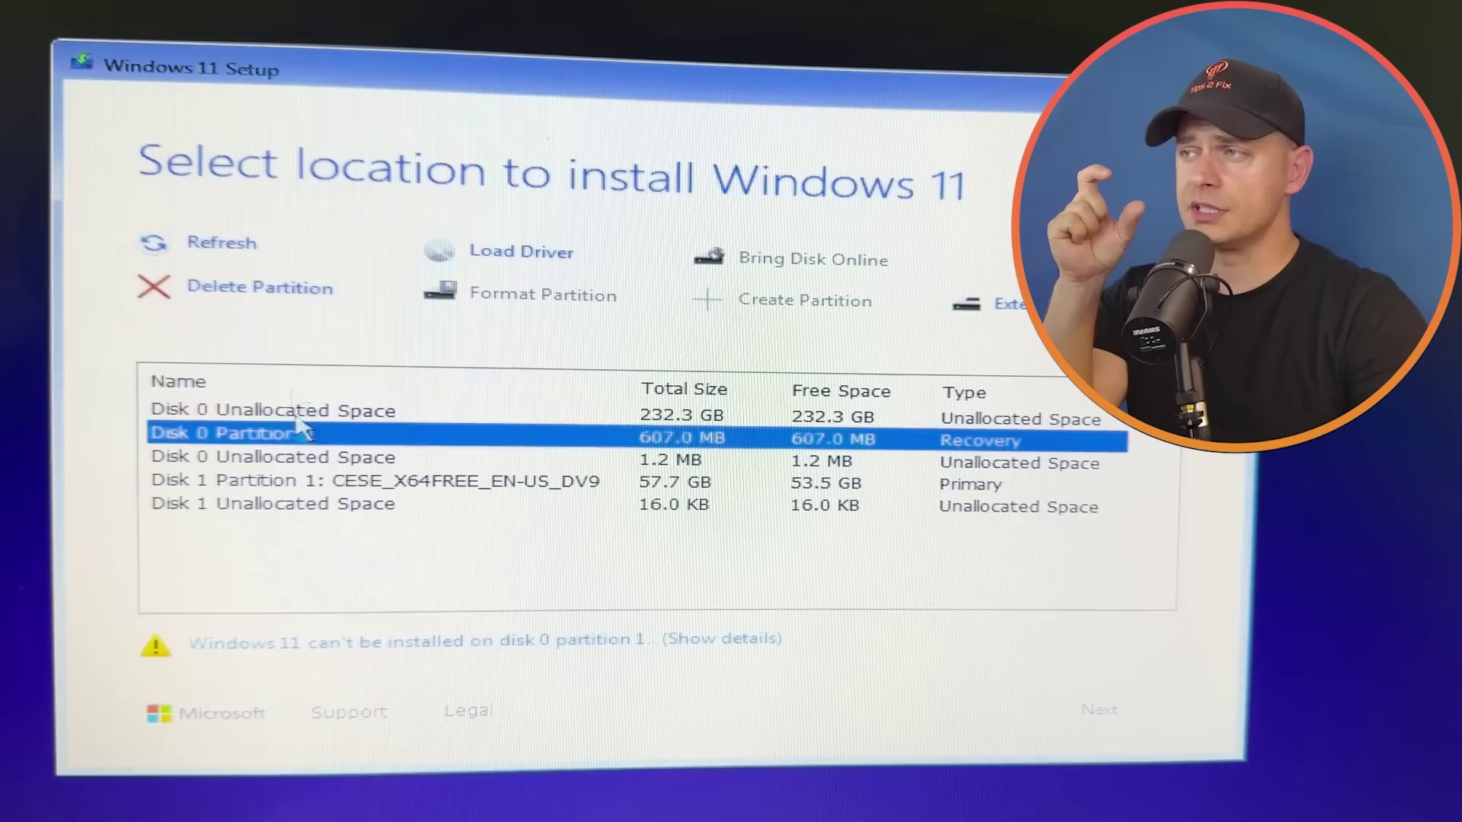
pyautogui.click(278, 295)
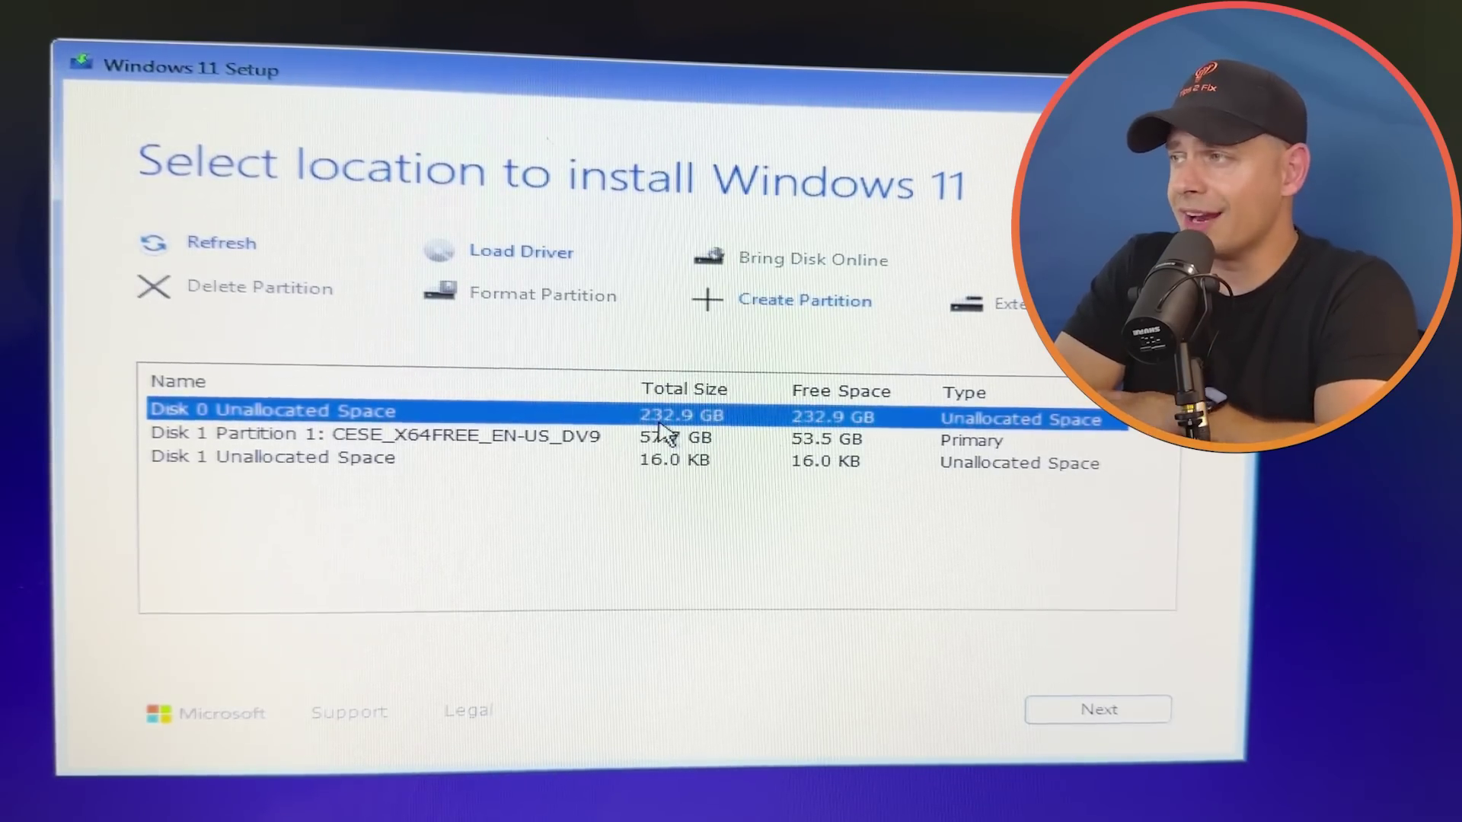
# Select Disk 0 Unallocated Space as the install location and proceed
pyautogui.click(368, 462)
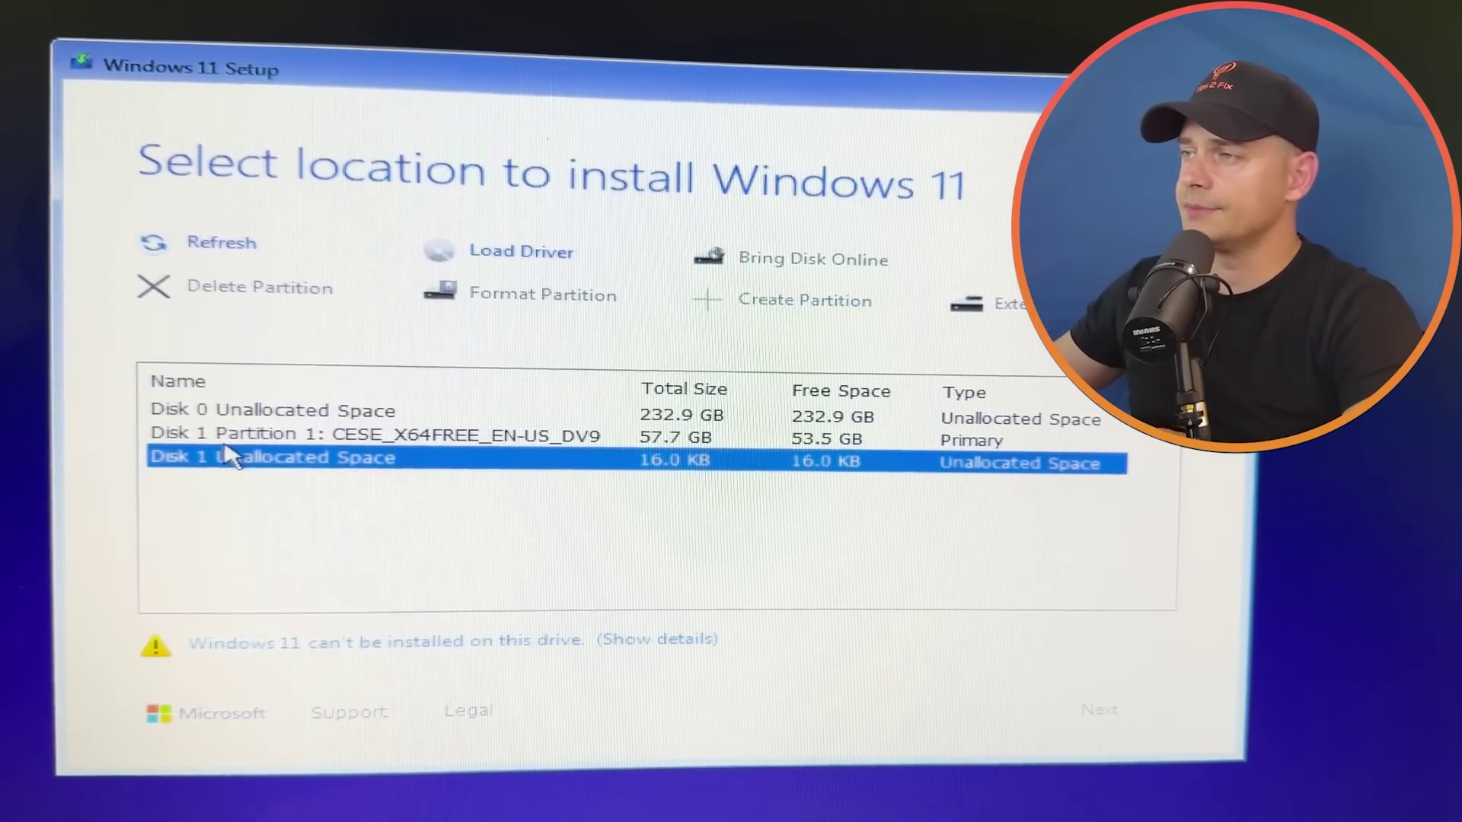
pyautogui.press('Up')
pyautogui.press('Up')
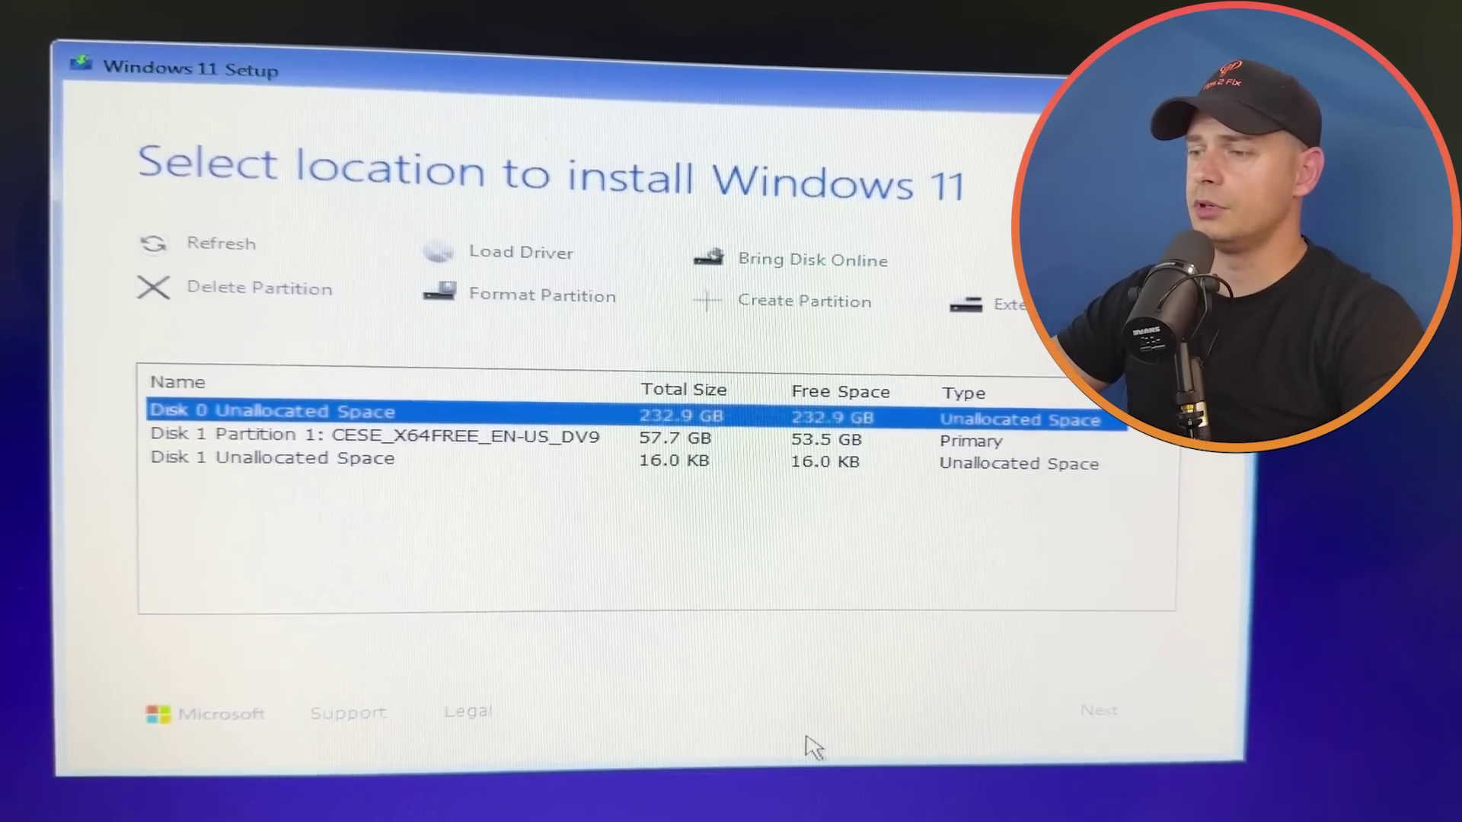
pyautogui.press('Return')
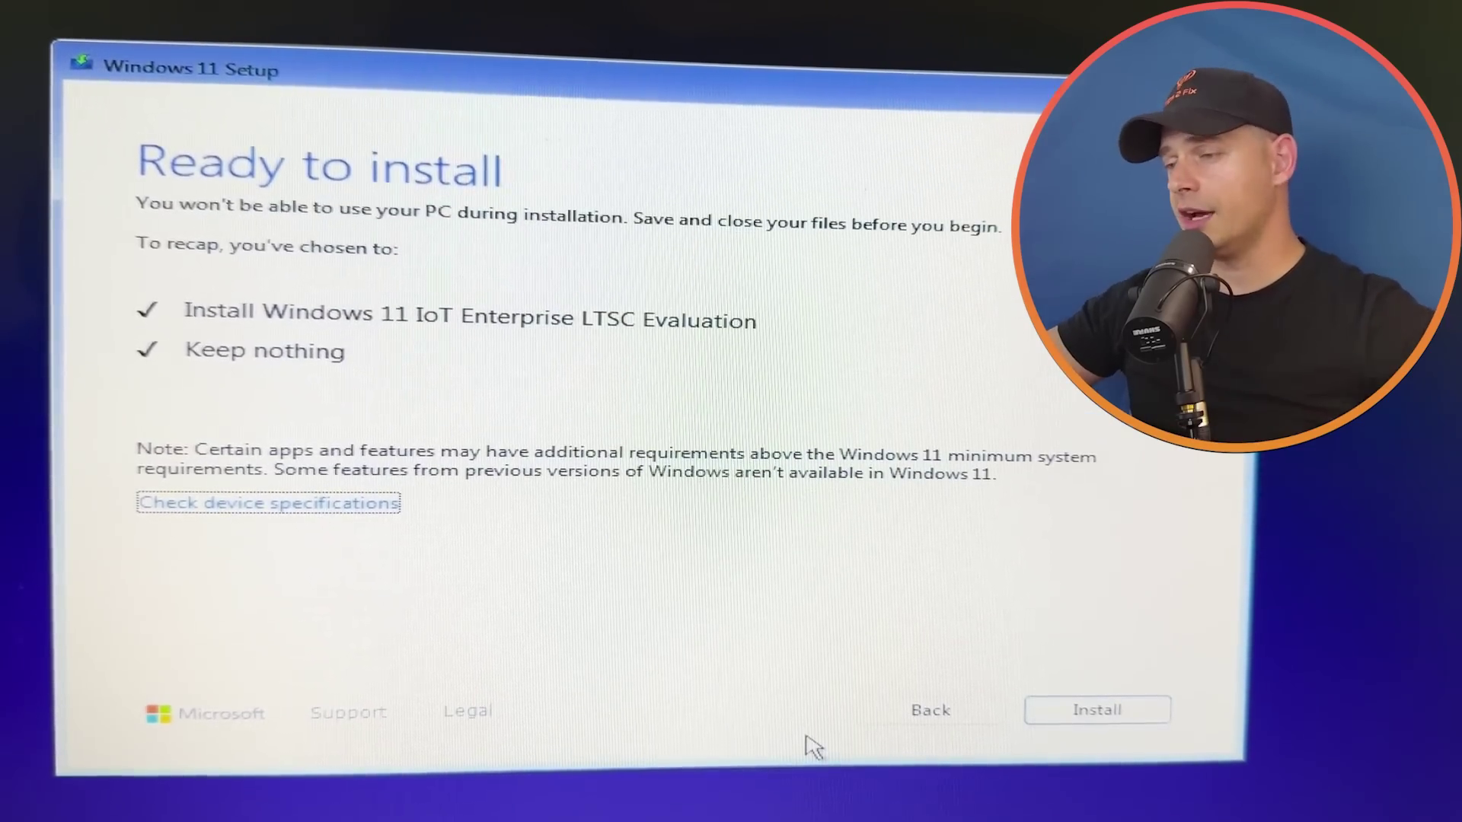
# Start the Windows 11 IoT Enterprise LTSC Evaluation install and wait for the network page
pyautogui.click(1068, 714)
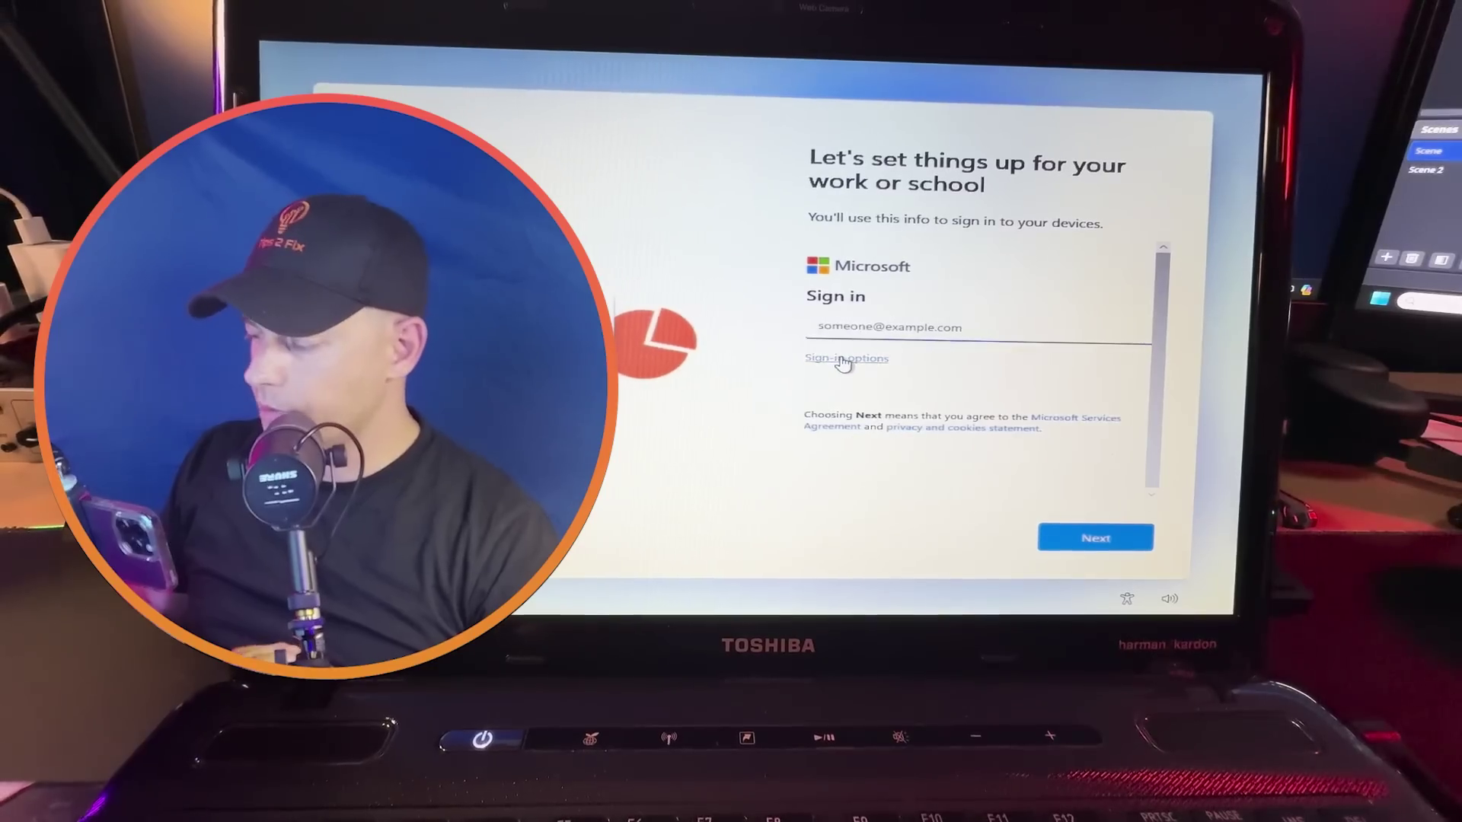
# Set up a local account named Tips2FixTest3 through Domain join, skipping the password step
pyautogui.click(844, 361)
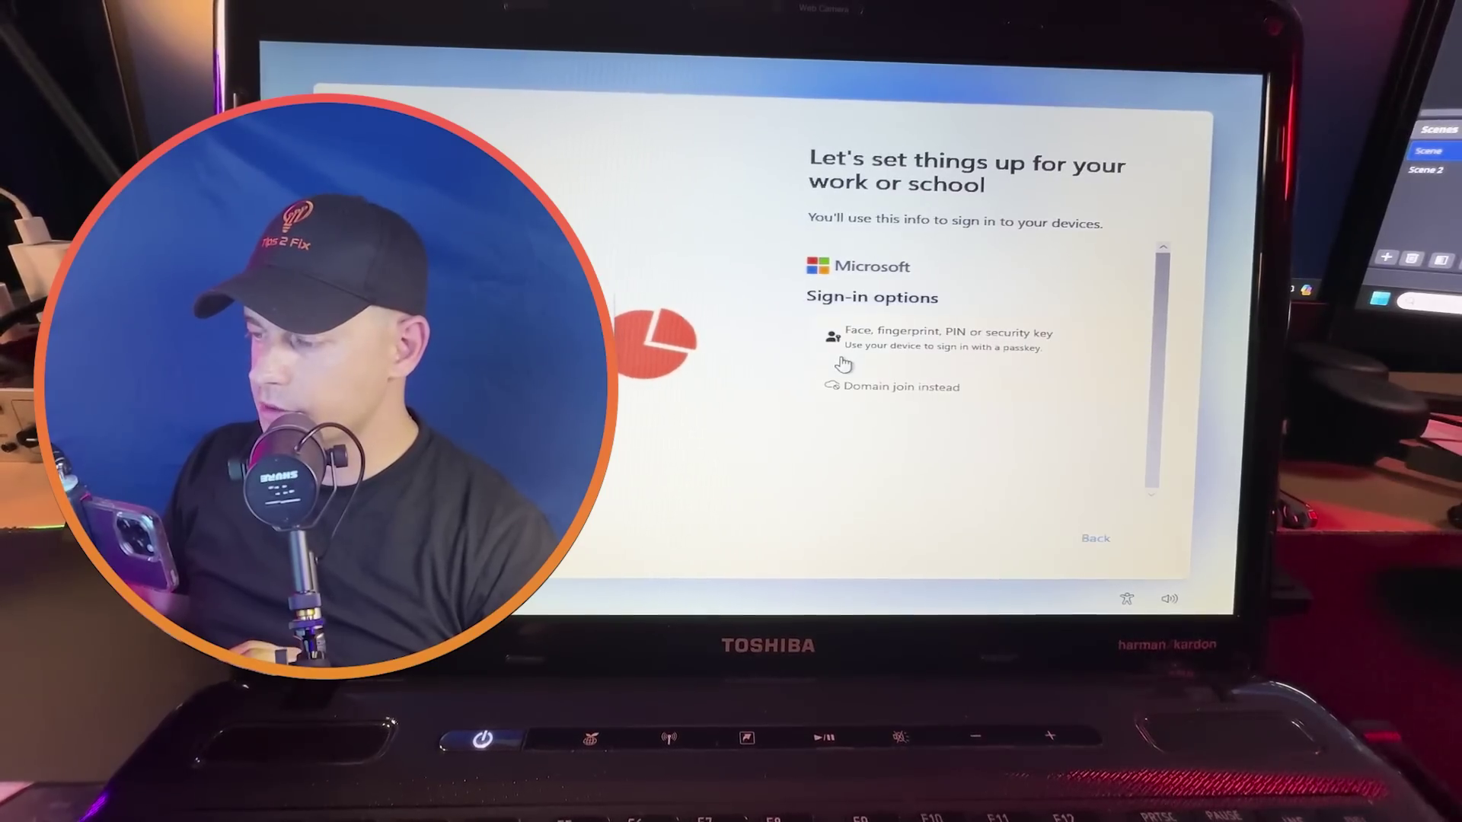
pyautogui.click(874, 390)
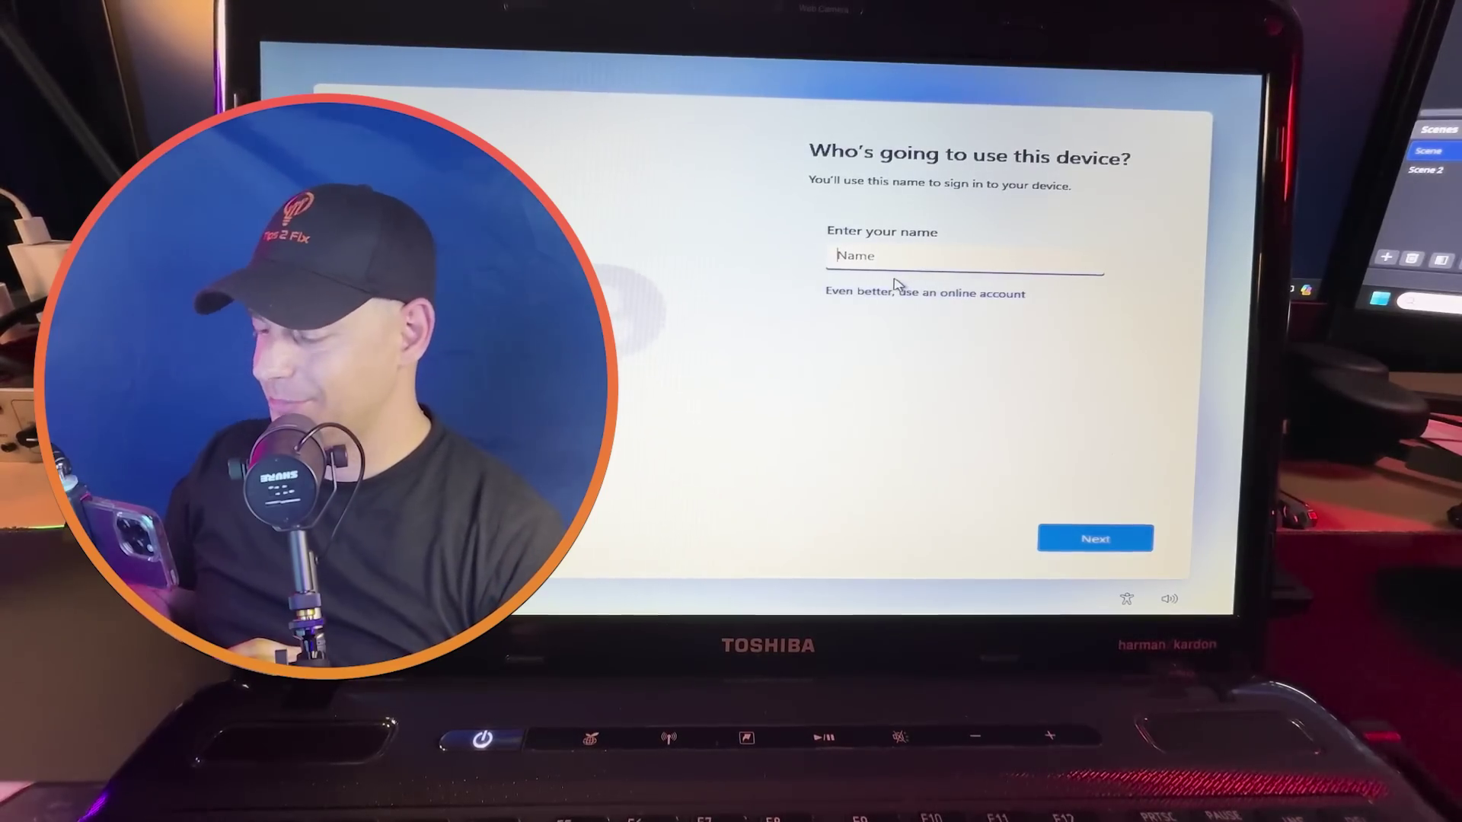
pyautogui.write('Tips2FixTest3')
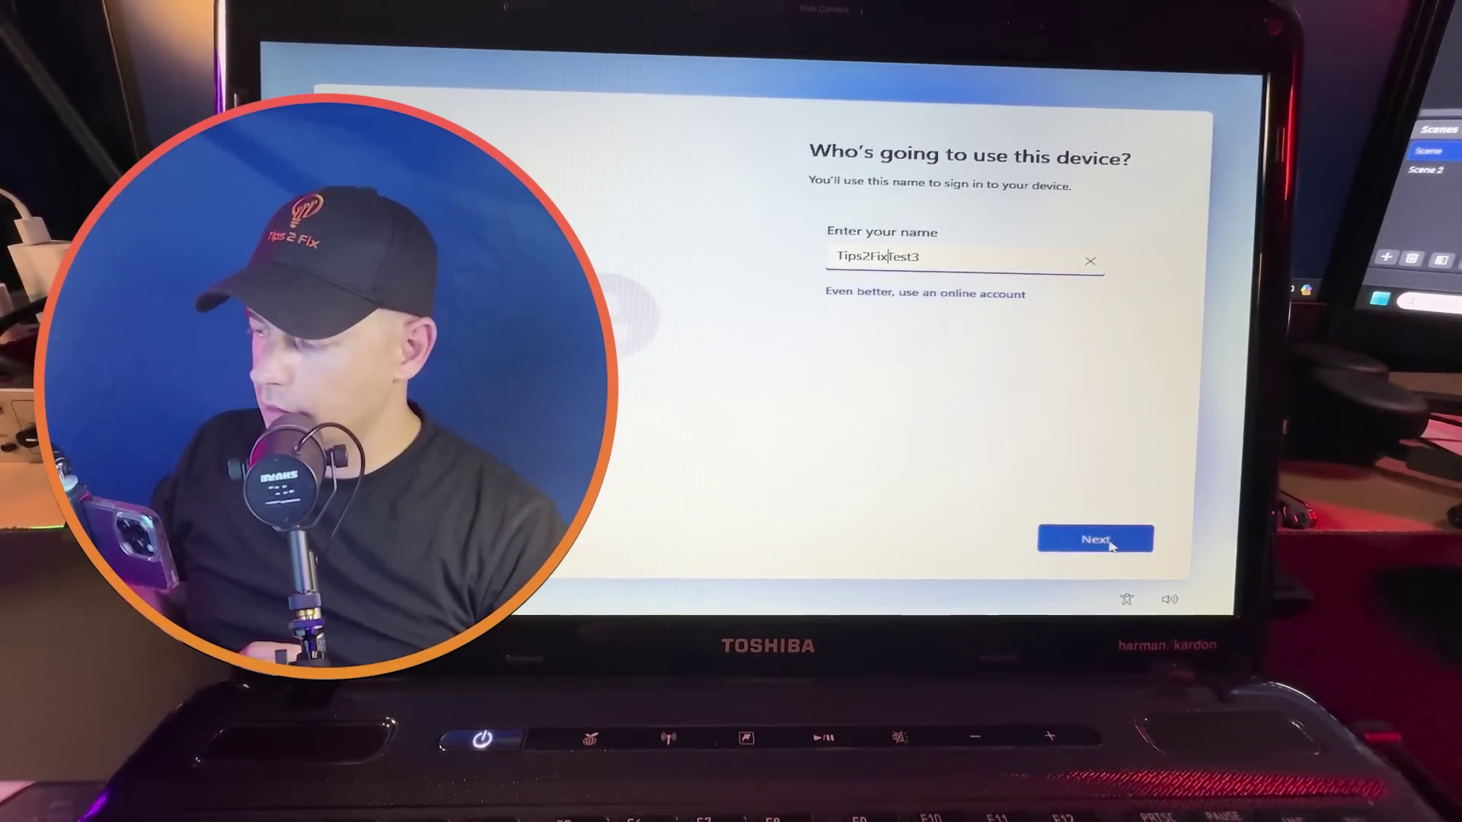
pyautogui.click(1108, 541)
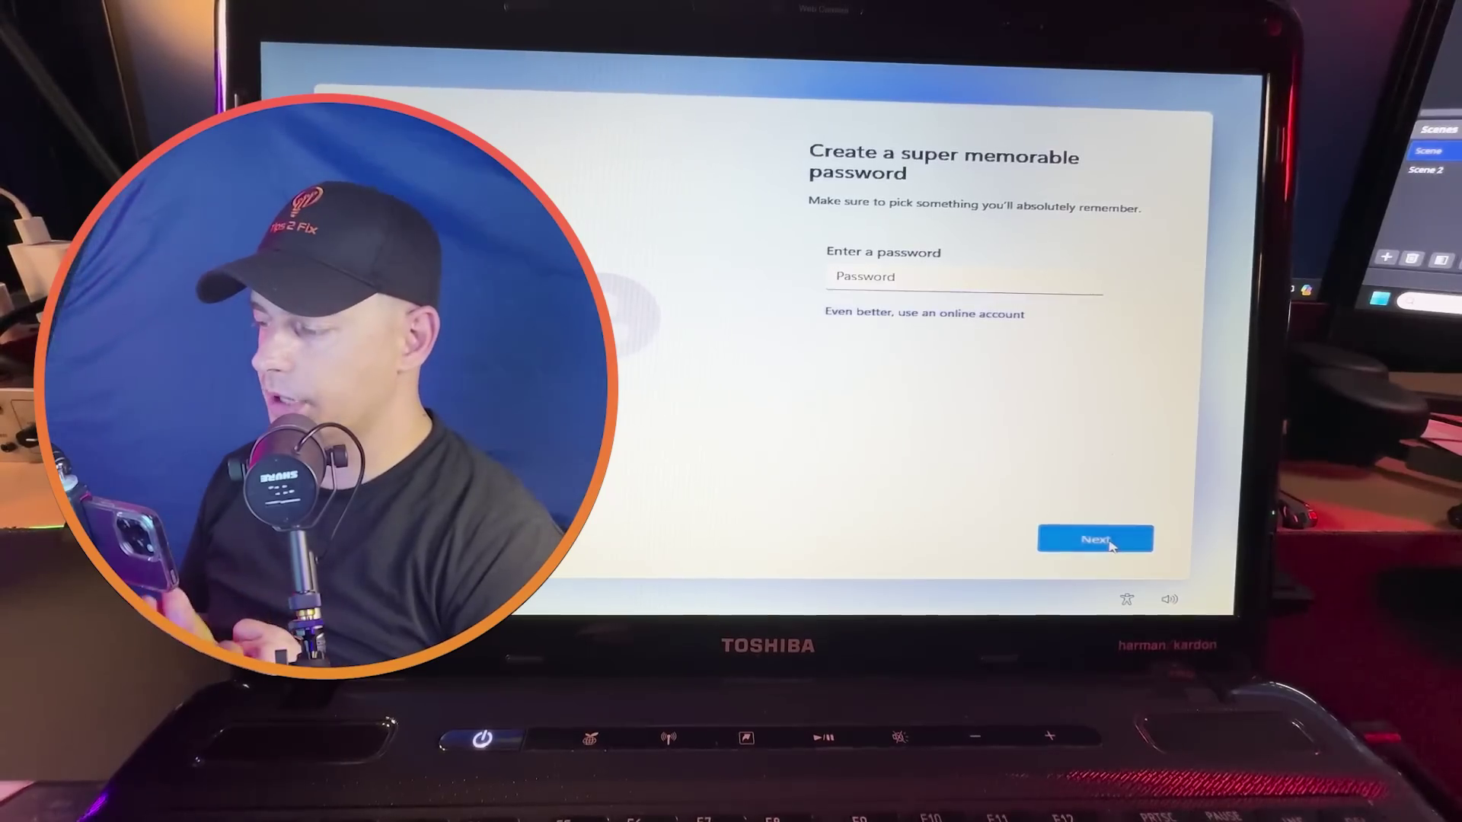
pyautogui.click(1111, 544)
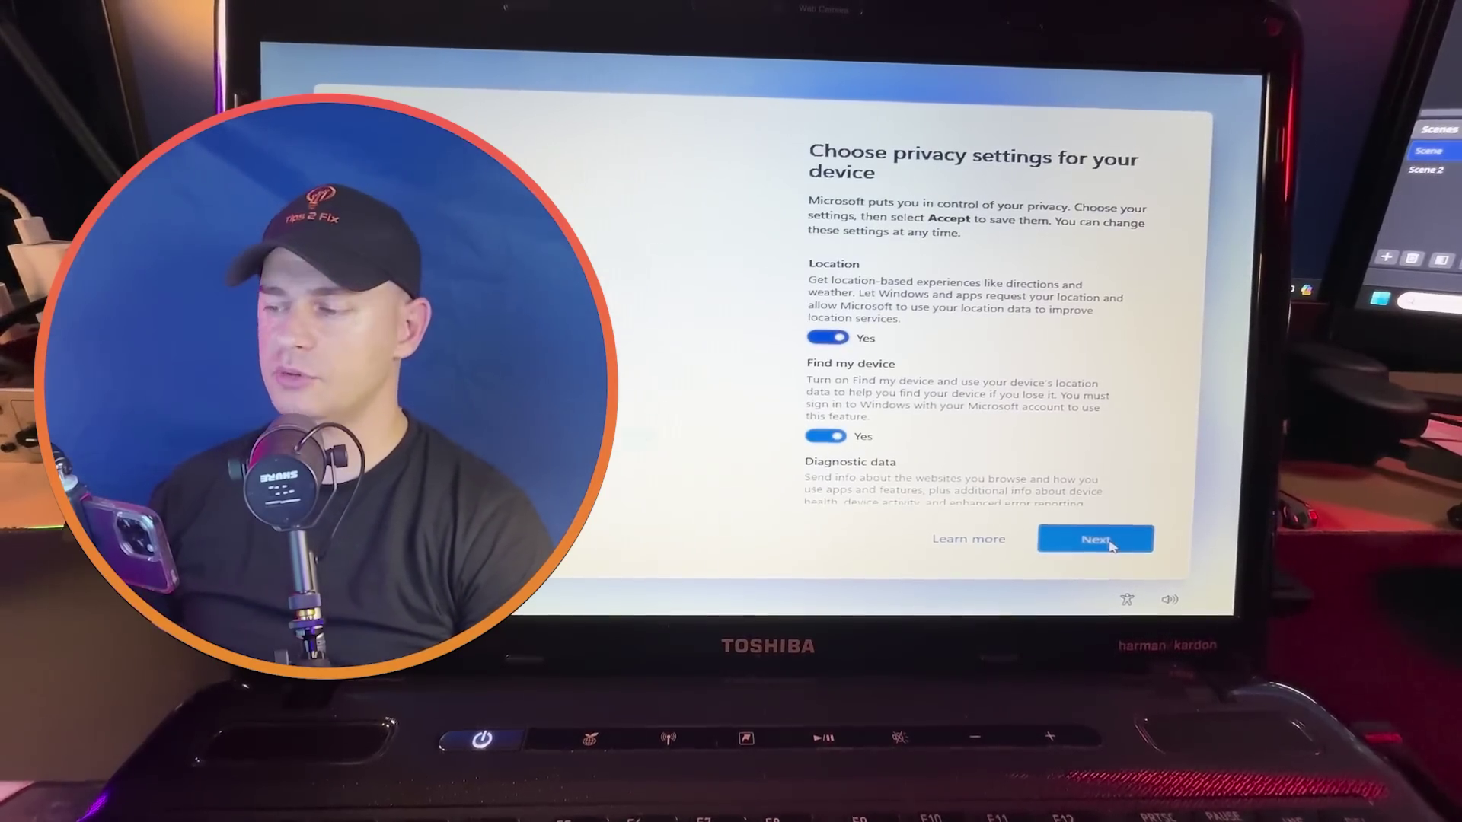
# Set Location and Find my device to No, then accept the privacy settings
pyautogui.click(827, 338)
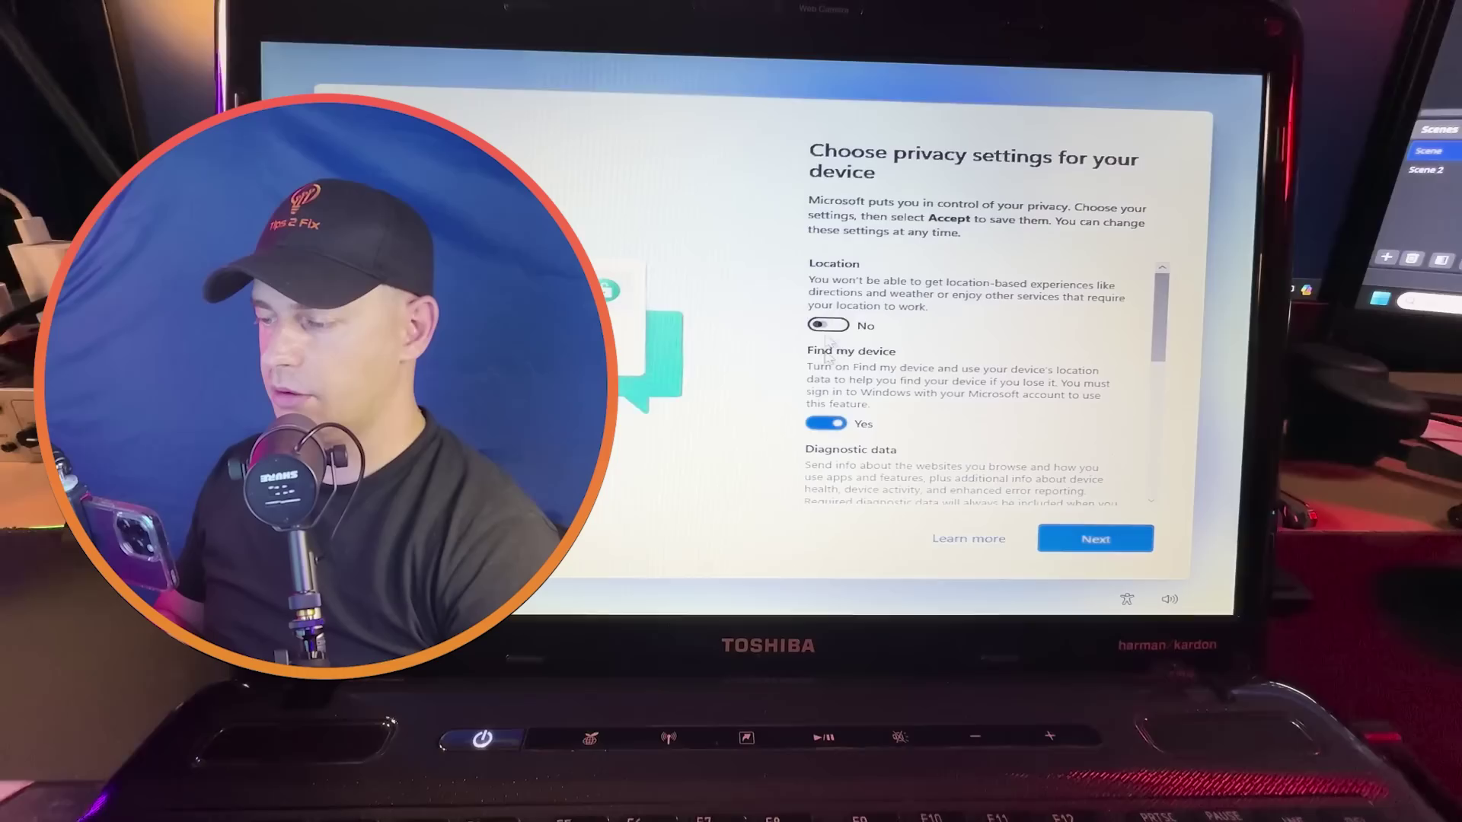
pyautogui.click(827, 423)
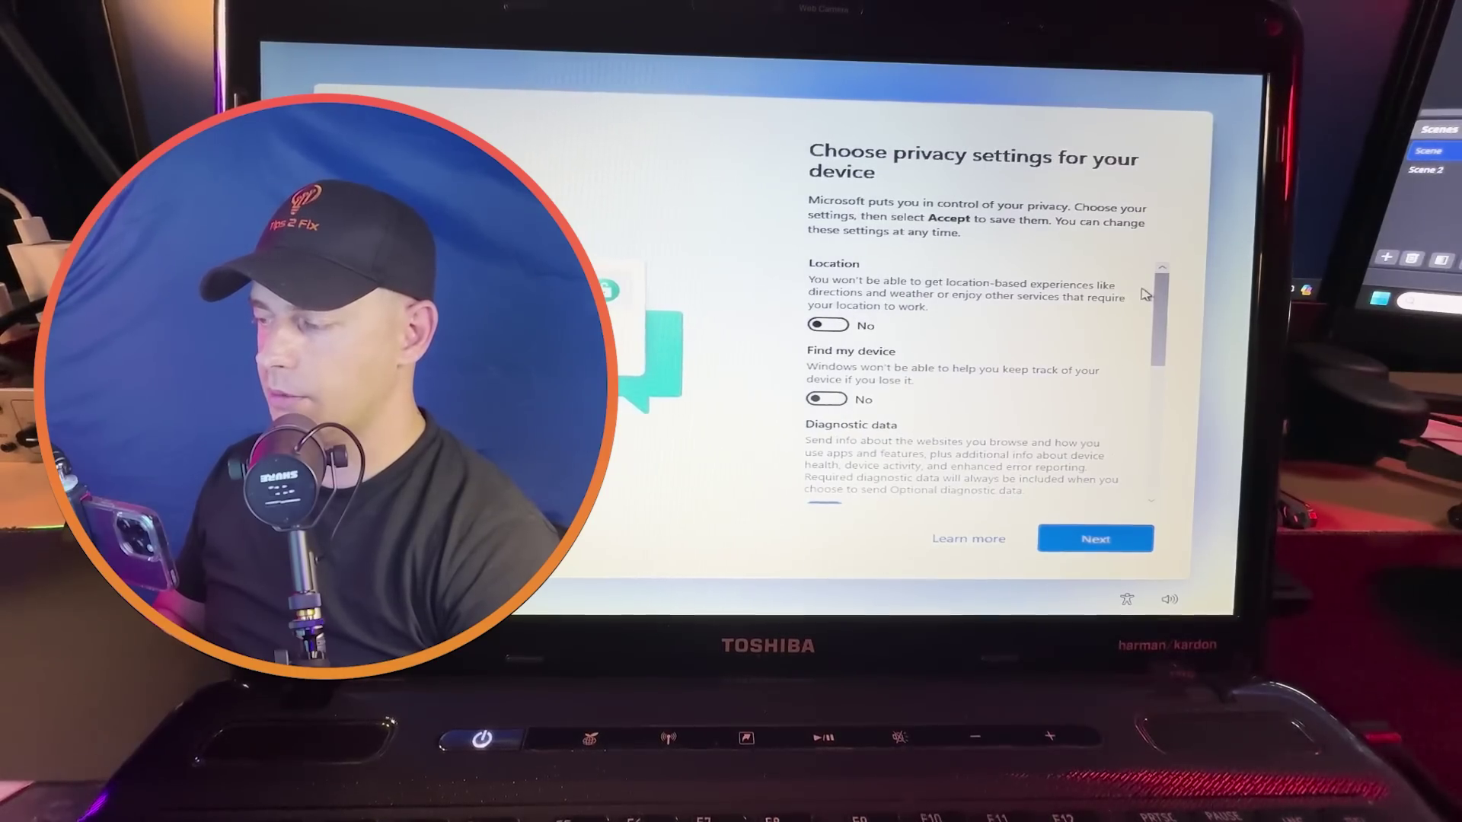
pyautogui.scroll(-2, 1157, 305)
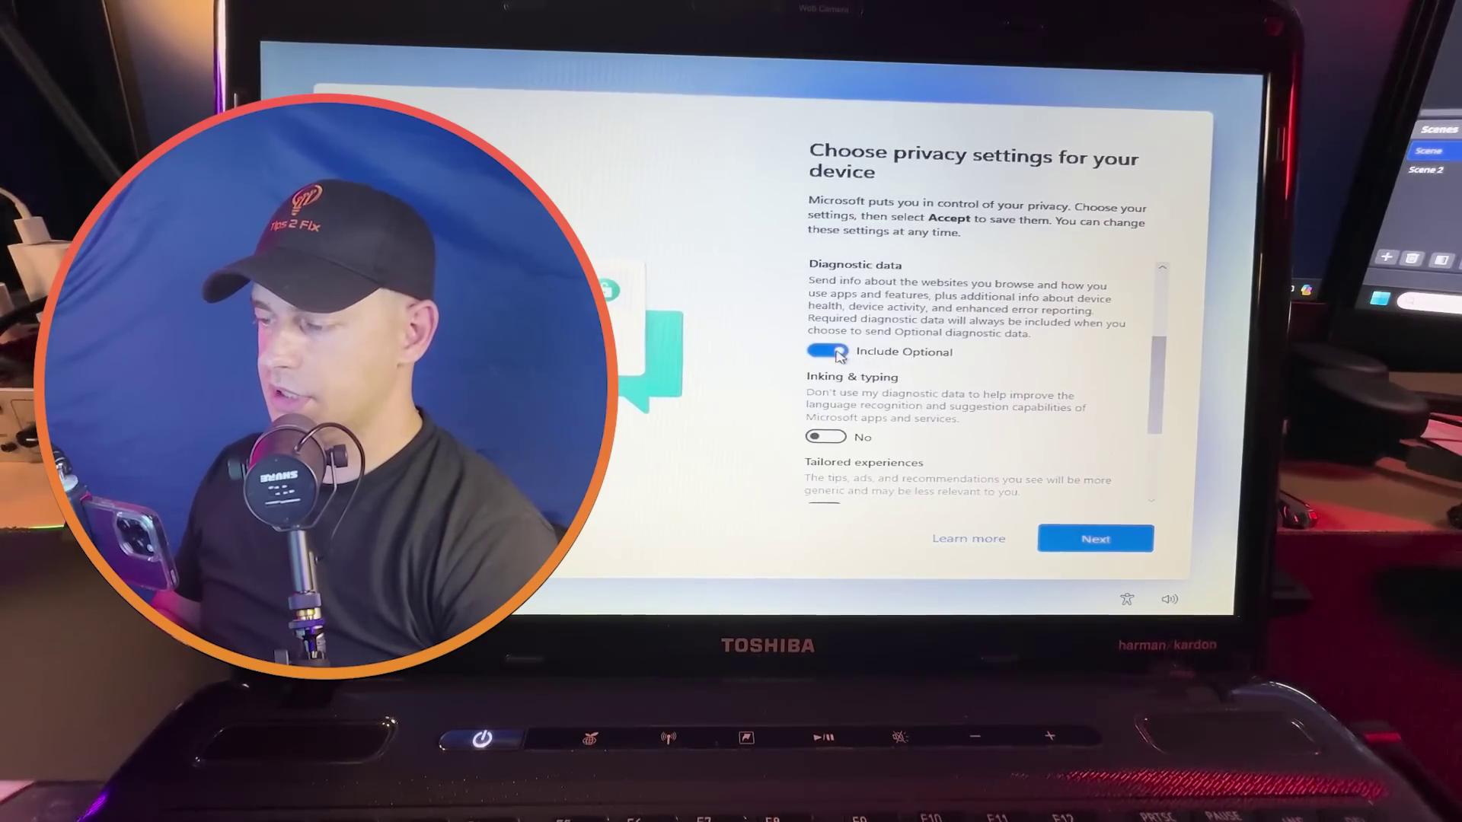
pyautogui.scroll(-3, 1159, 377)
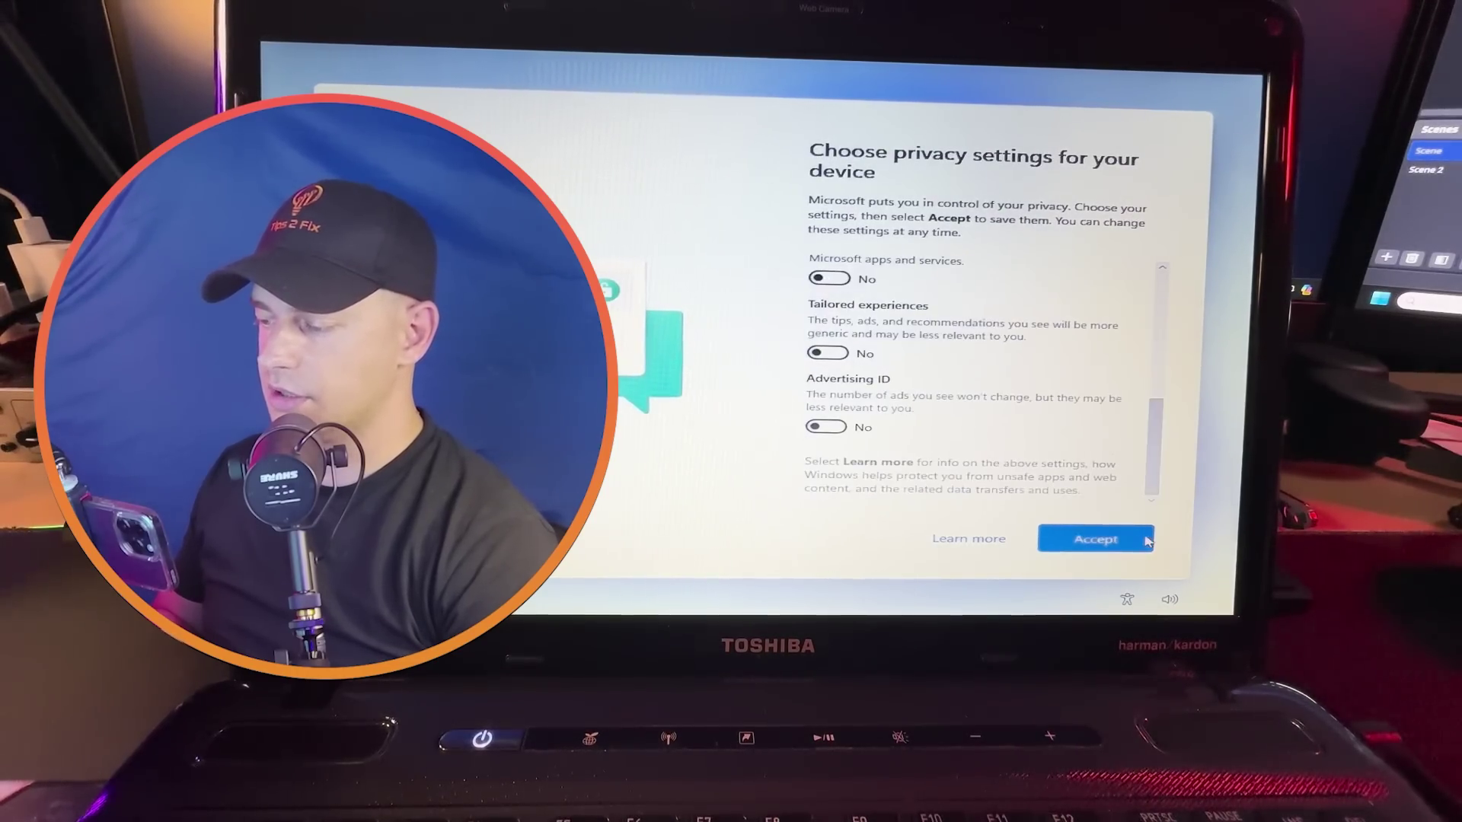
pyautogui.click(1123, 551)
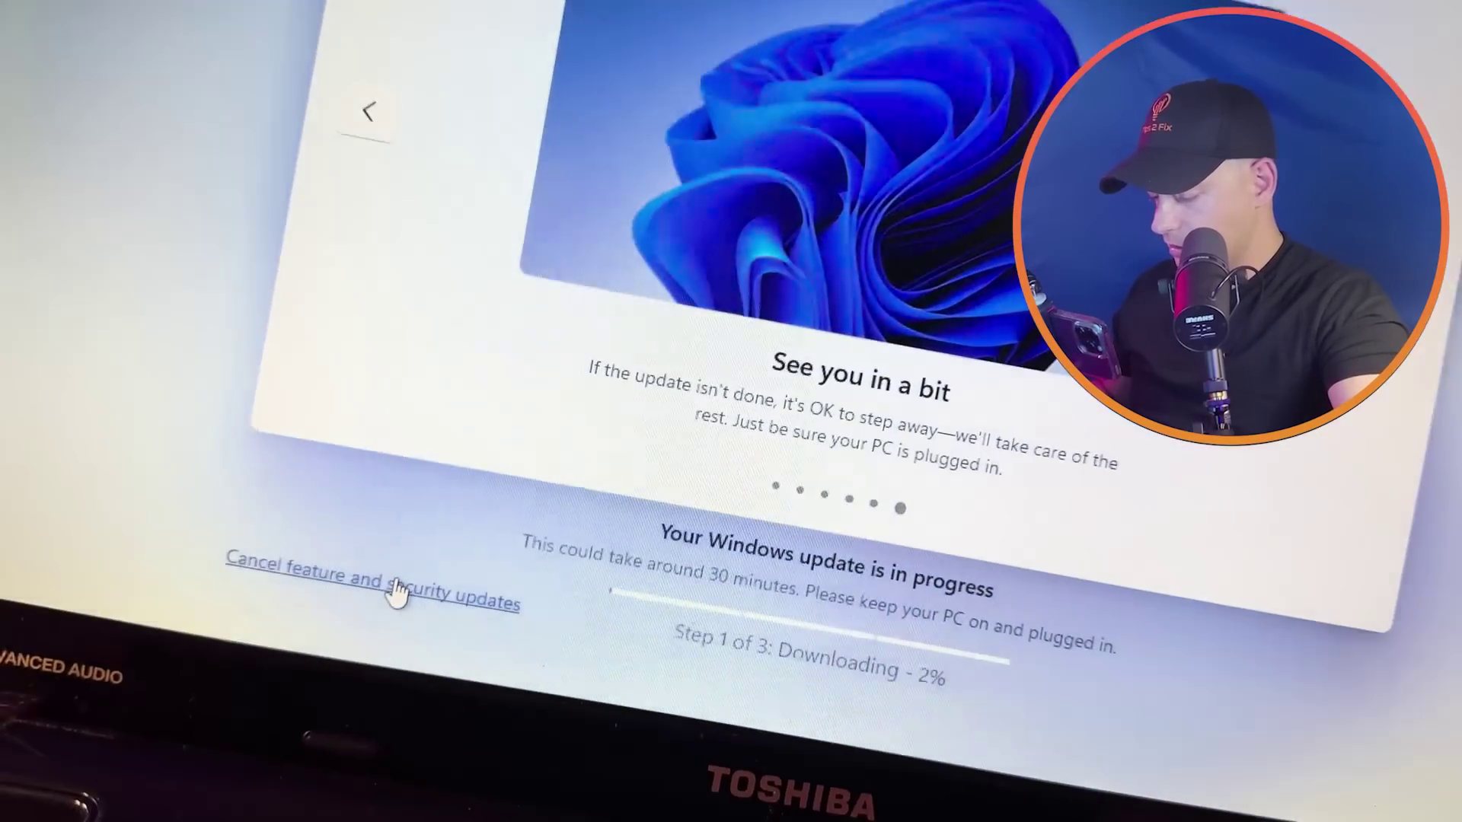
# Cancel the feature and security updates, confirm the cancellation, and continue to the desktop
pyautogui.click(380, 635)
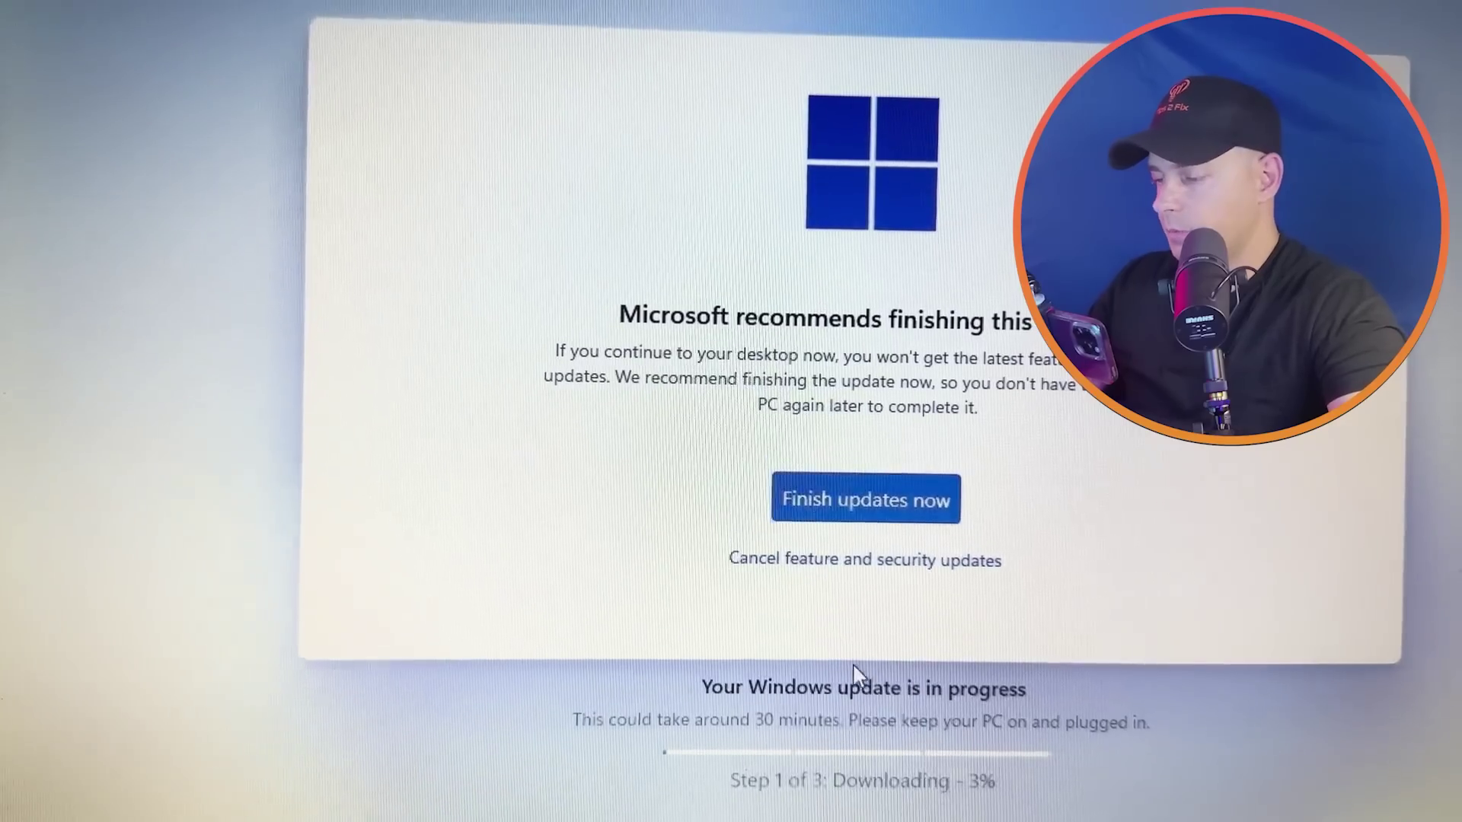
pyautogui.click(851, 560)
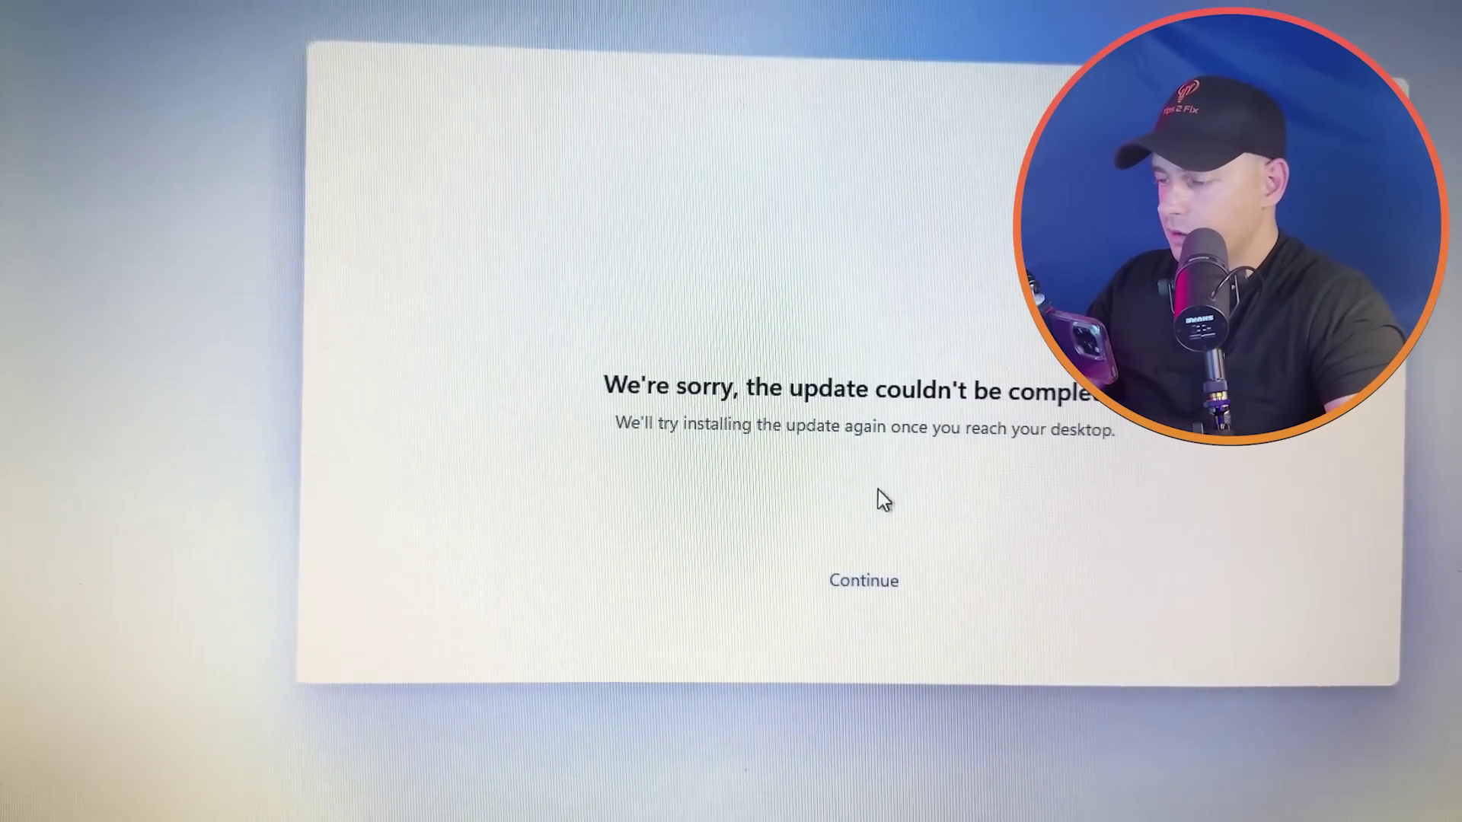
pyautogui.click(864, 585)
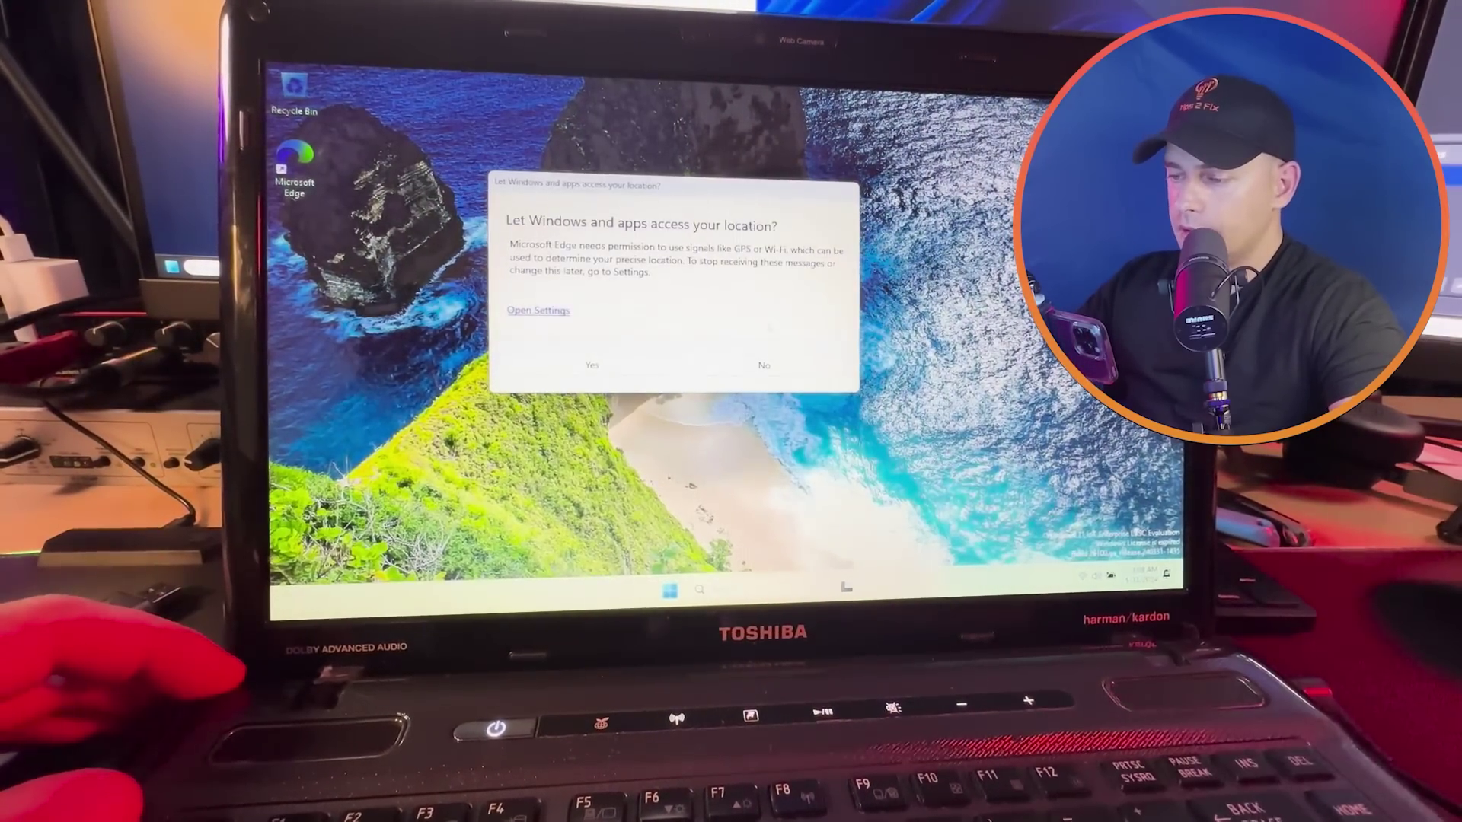
# Answer No to the 'Let Windows and apps access your location?' prompt
pyautogui.click(672, 590)
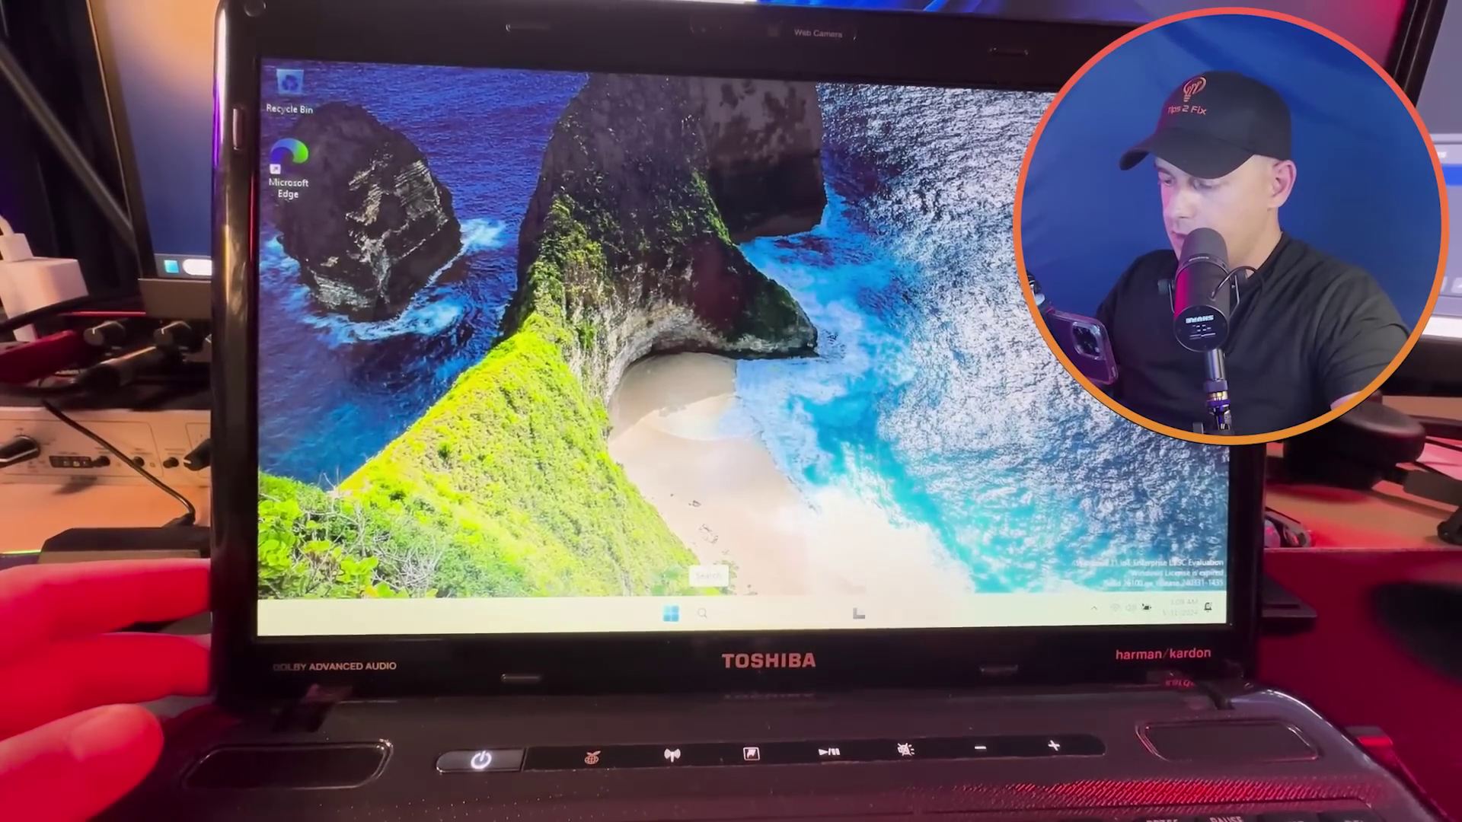
# Open Settings from Start search and check the About page's Windows specifications
pyautogui.press('super')
pyautogui.write('se')
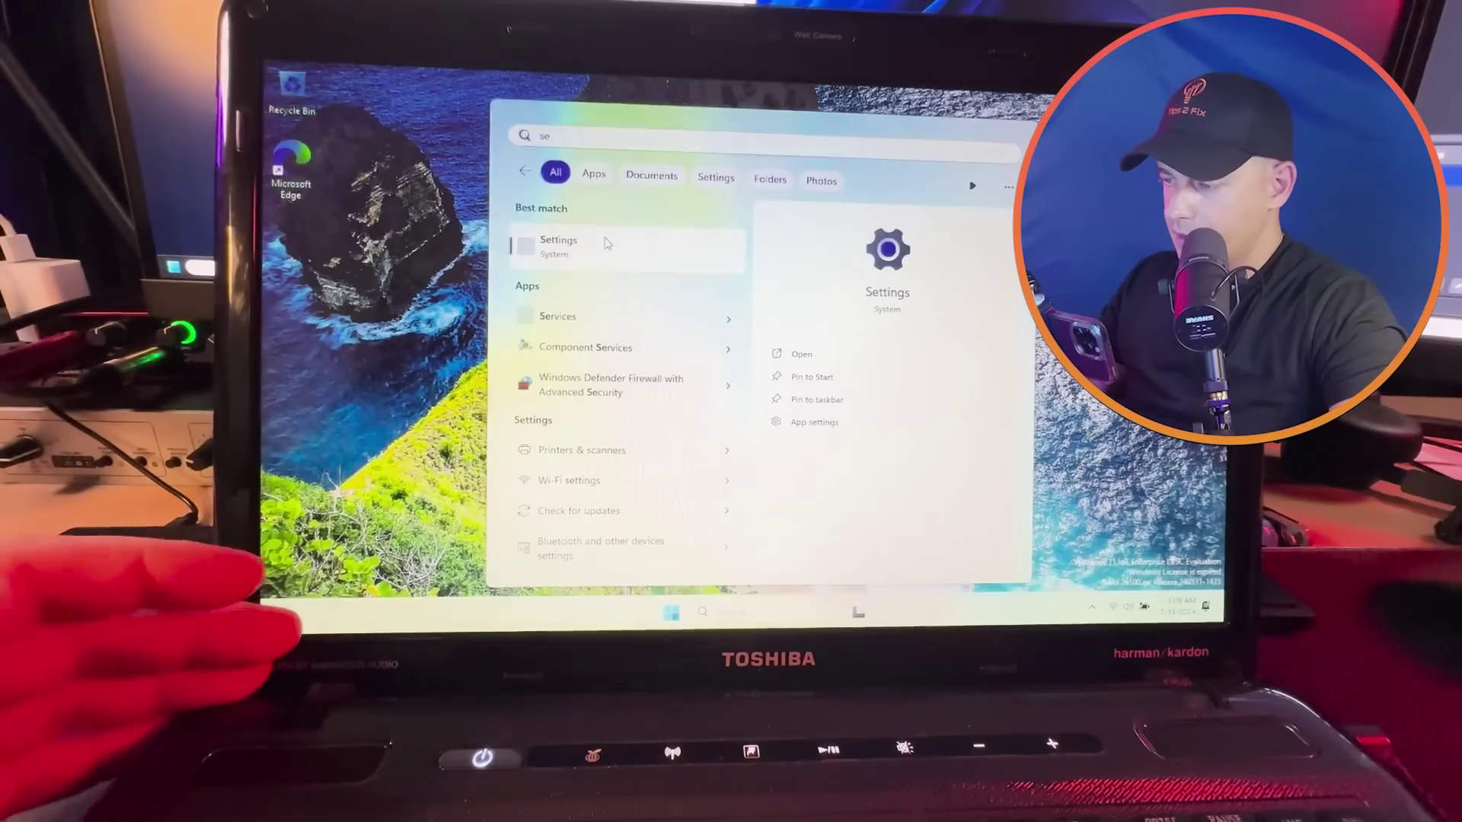
pyautogui.click(611, 243)
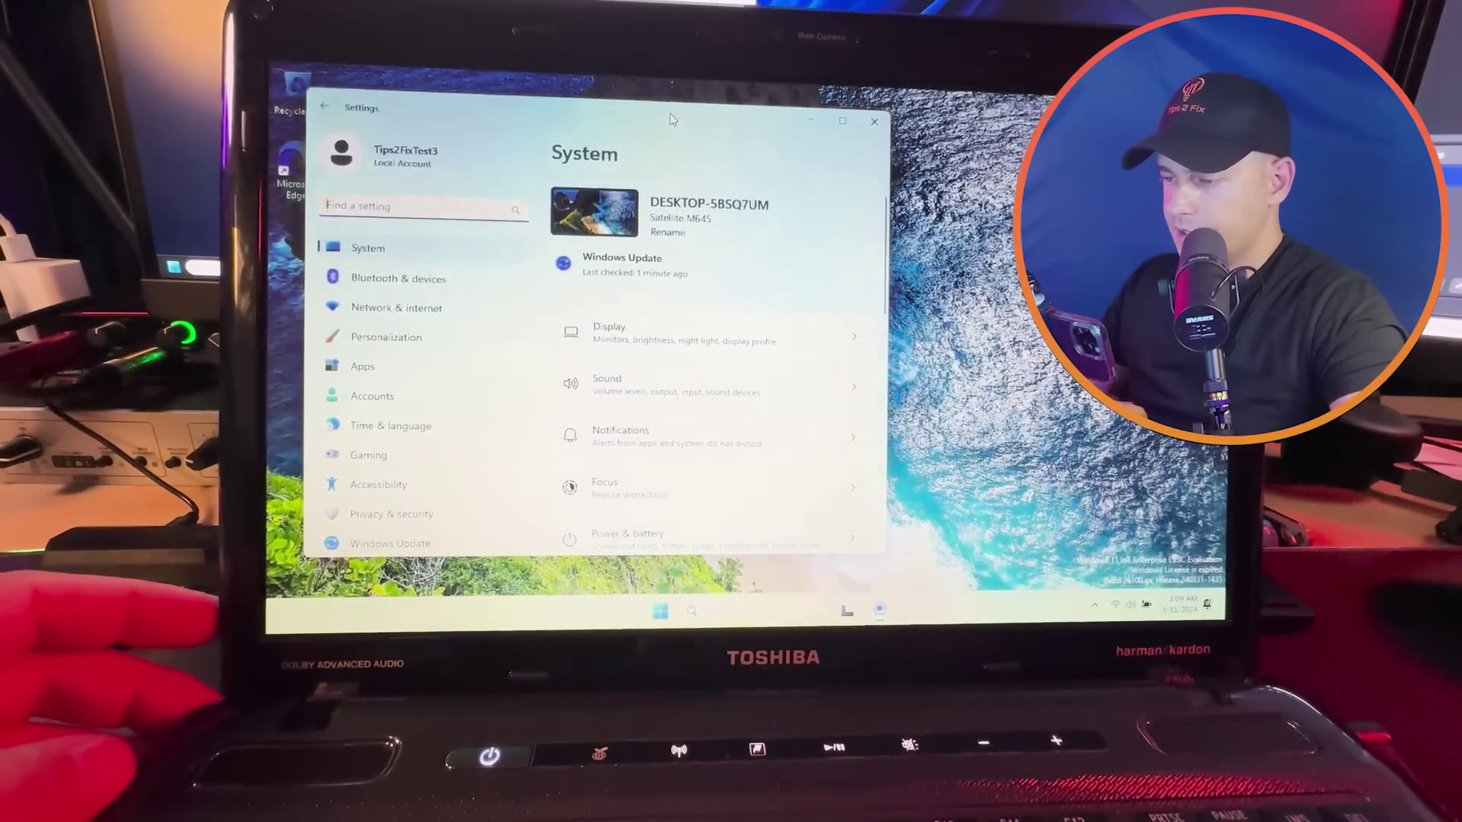
pyautogui.moveTo(672, 119); pyautogui.dragTo(817, 129)
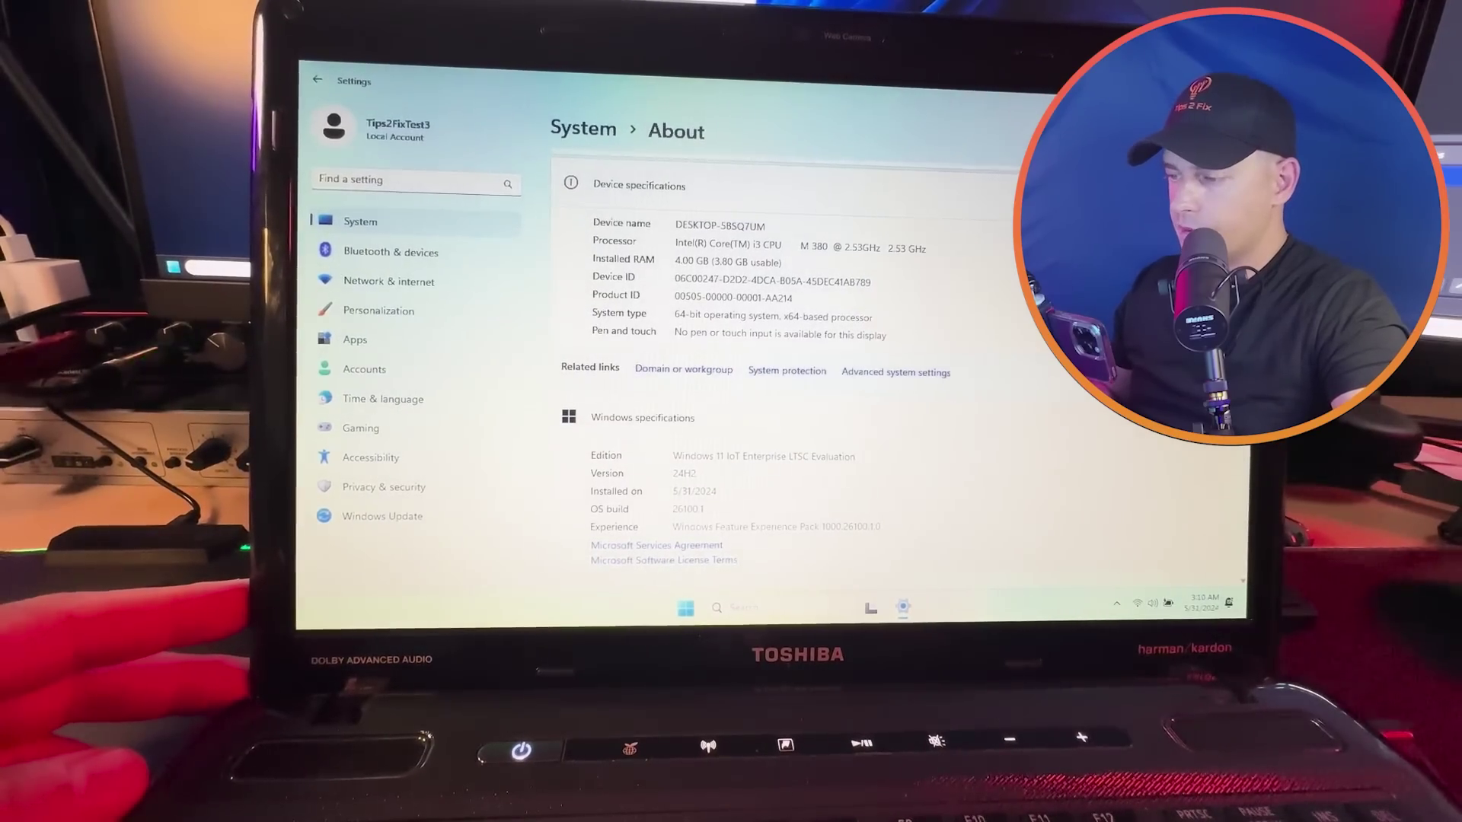
pyautogui.scroll(-2, 754, 366)
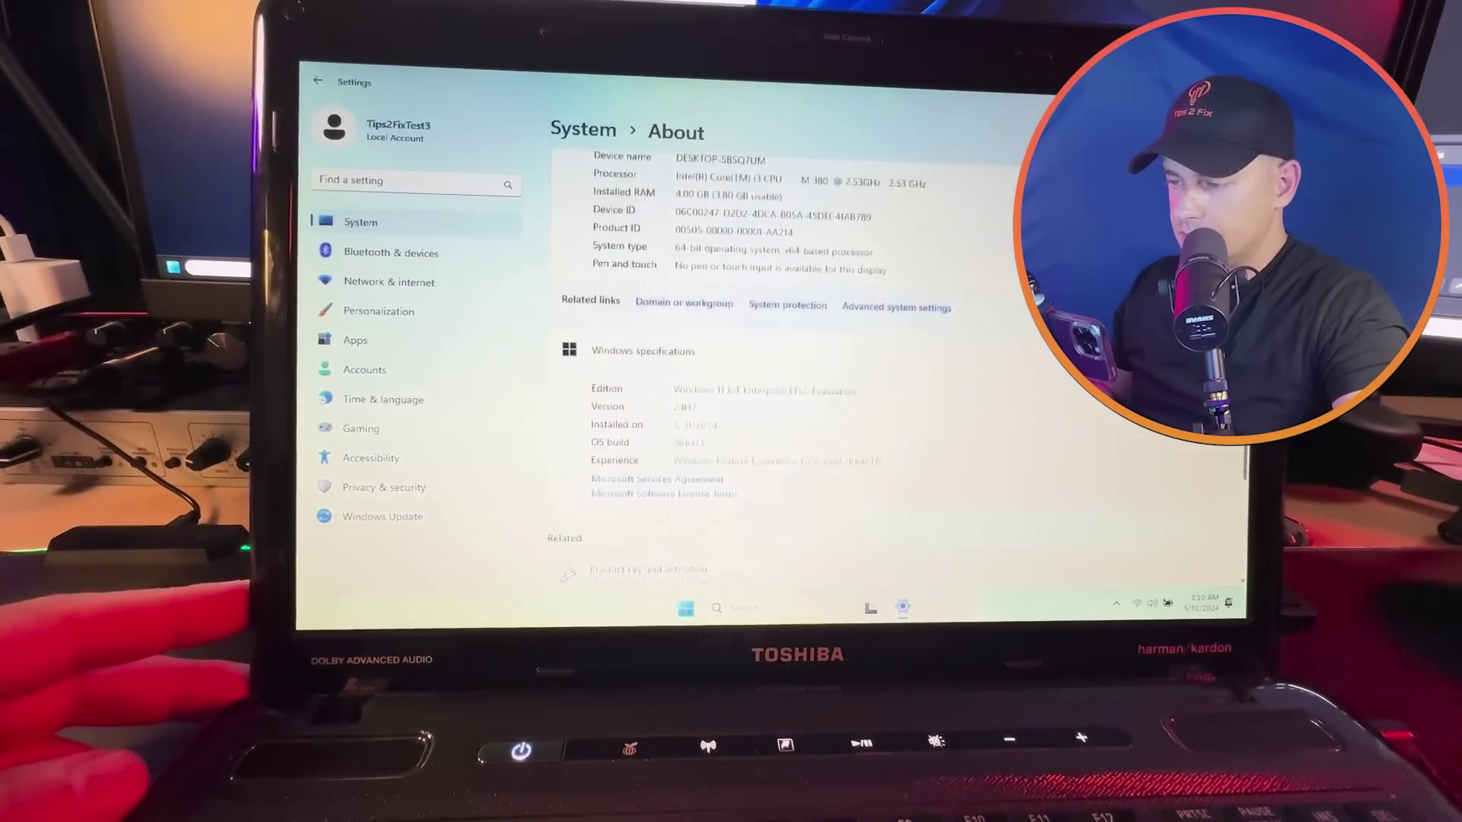
pyautogui.scroll(-1, 754, 366)
pyautogui.scroll(-1, 754, 367)
pyautogui.scroll(-1, 755, 366)
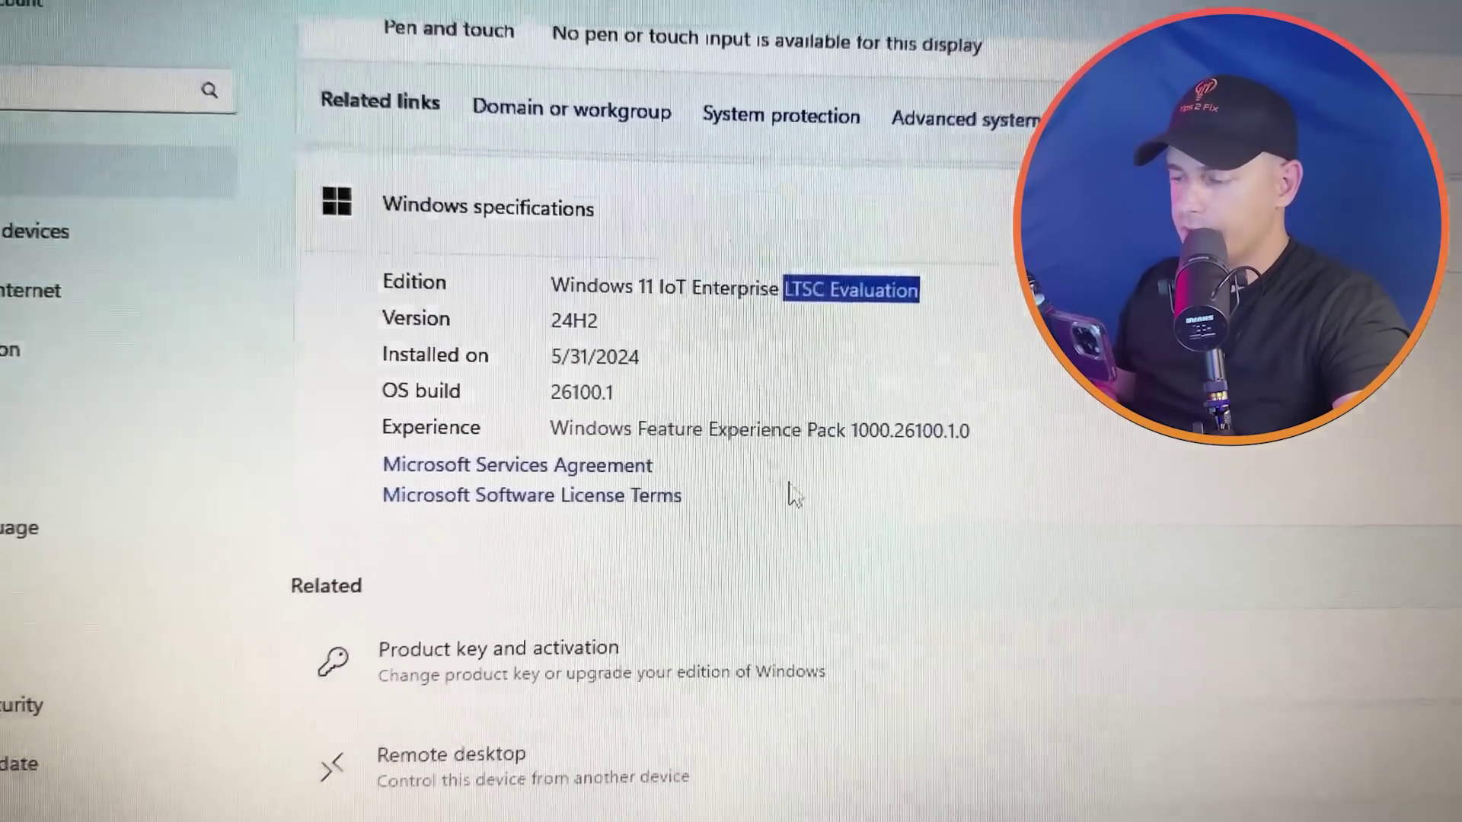
pyautogui.click(827, 540)
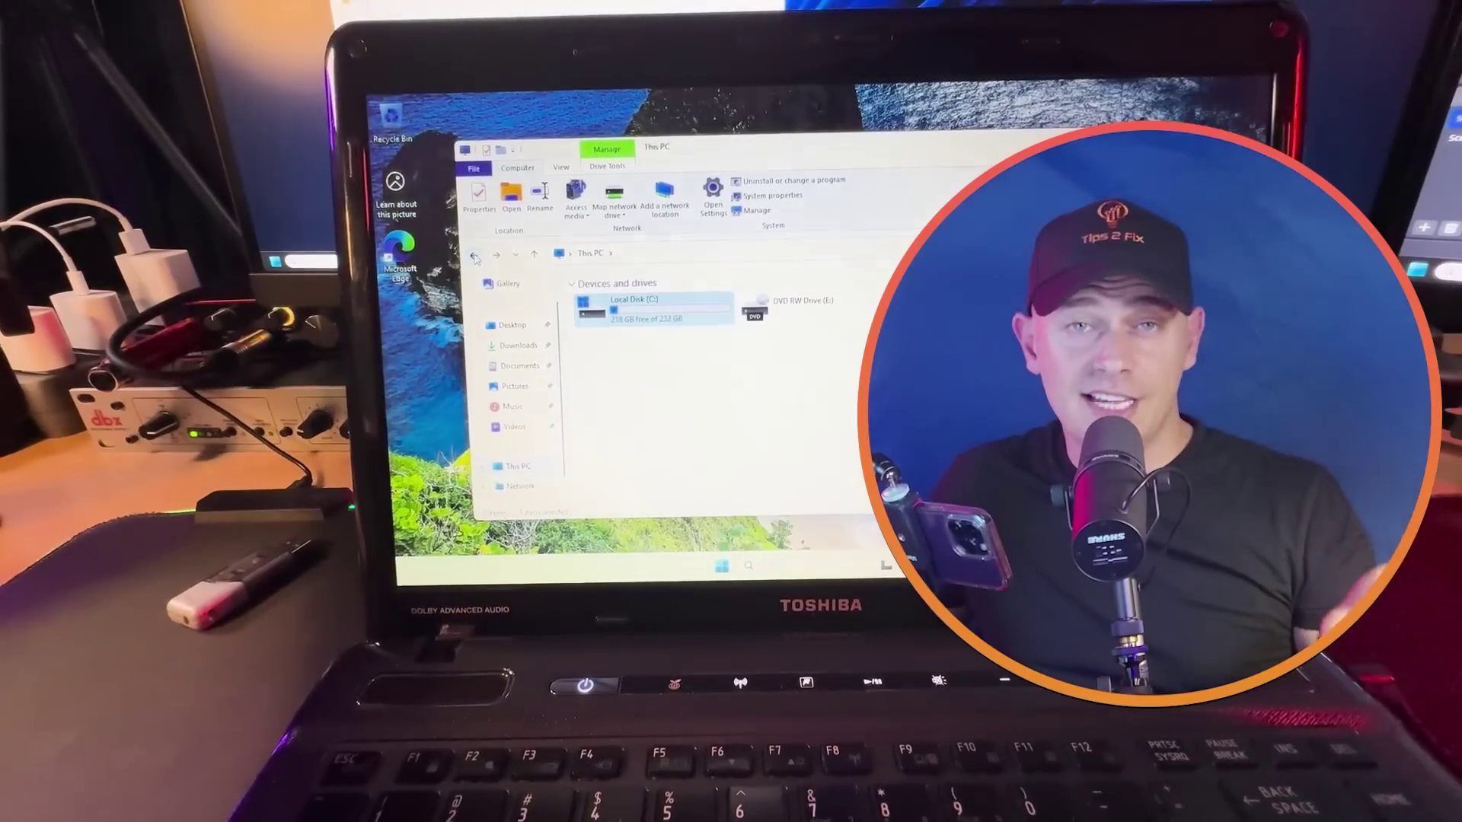